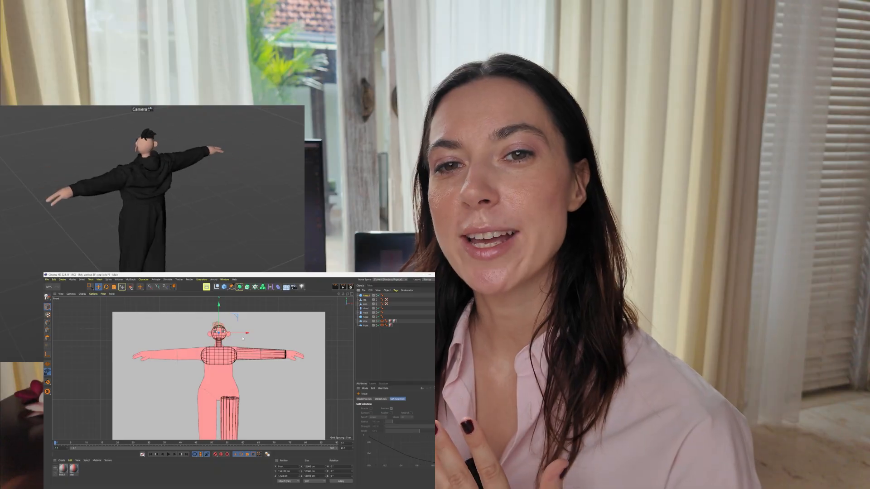
pyautogui.moveTo(247, 333); pyautogui.dragTo(319, 334)
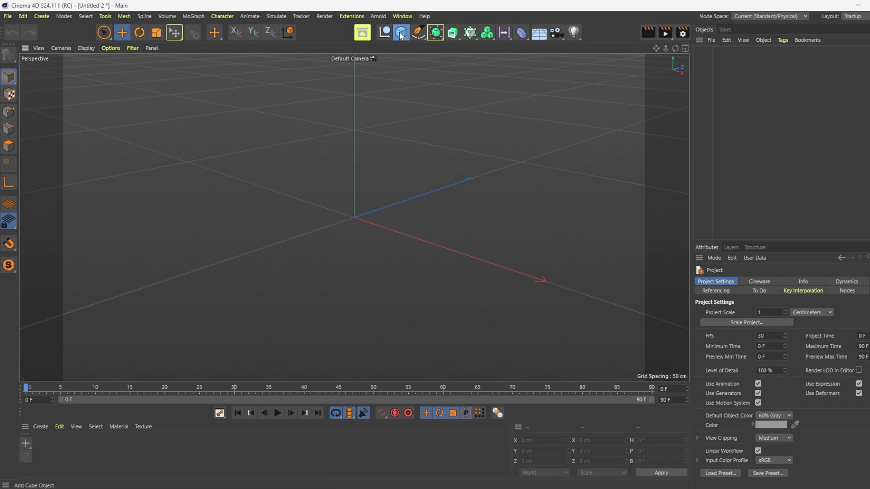
# Add a plane primitive and rotate it upright to a 90° pitch.
pyautogui.click(401, 35)
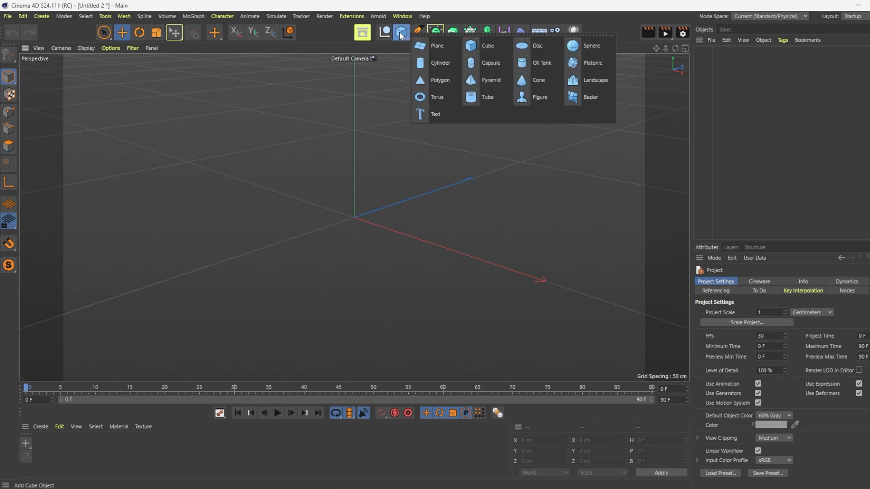
pyautogui.click(439, 49)
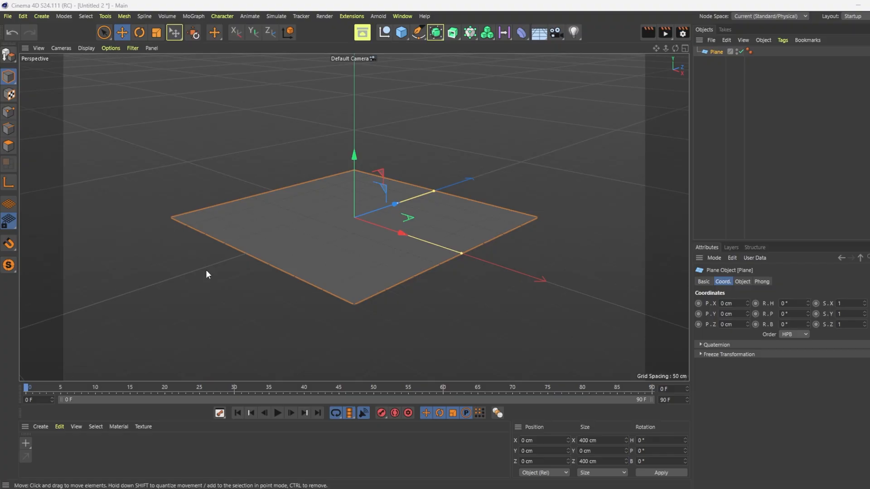
pyautogui.click(139, 31)
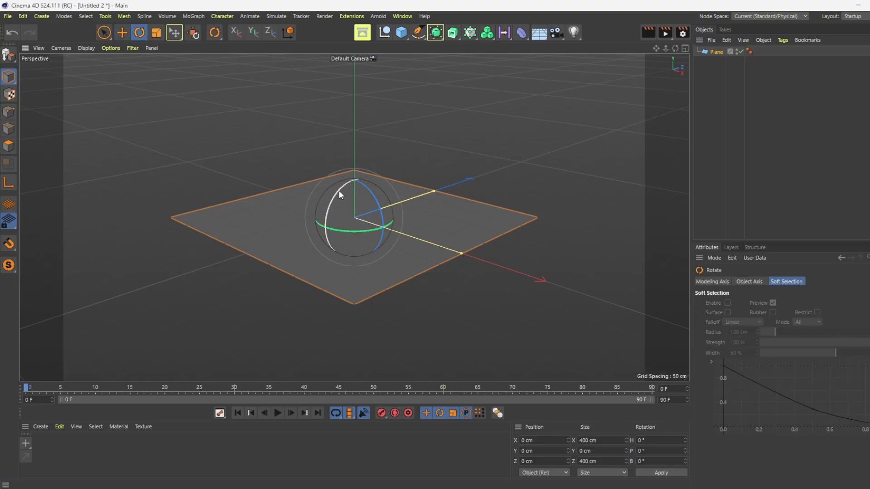
pyautogui.moveTo(340, 192); pyautogui.dragTo(320, 259)
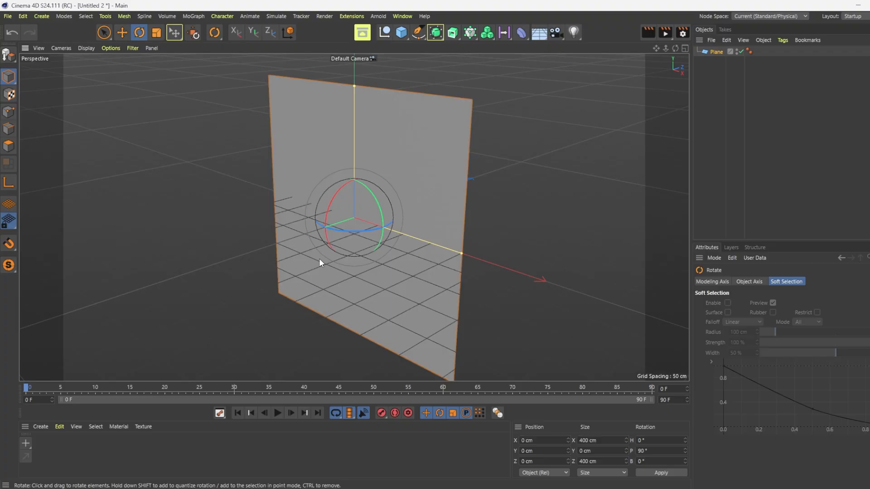
# Create a standard material with IMG_0295 as its color texture, copied to the project location, and apply it to the plane.
pyautogui.click(44, 428)
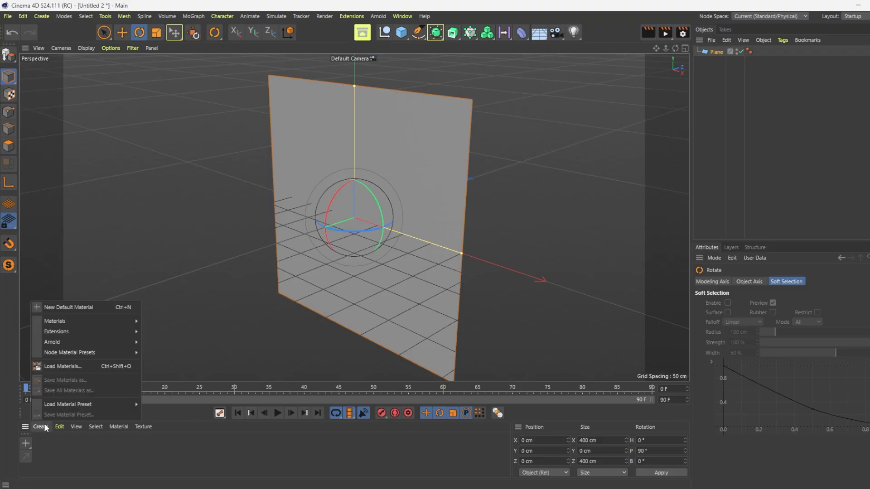
pyautogui.moveTo(53, 321)
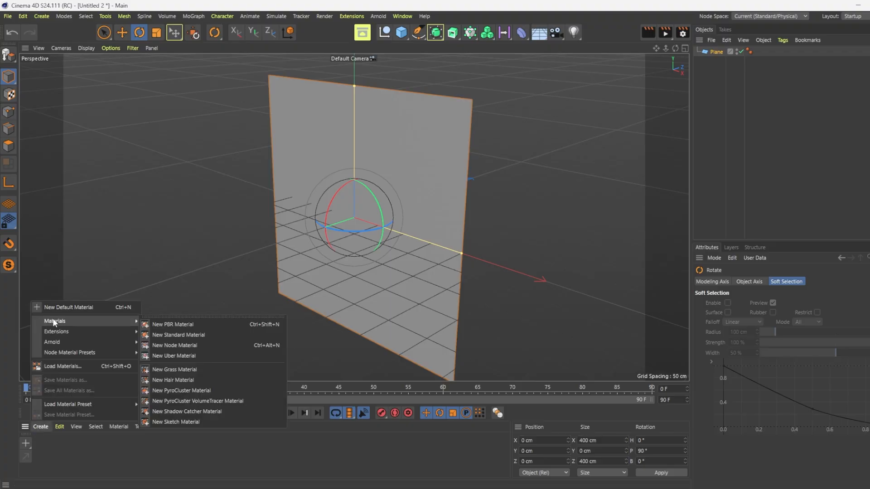
pyautogui.click(178, 334)
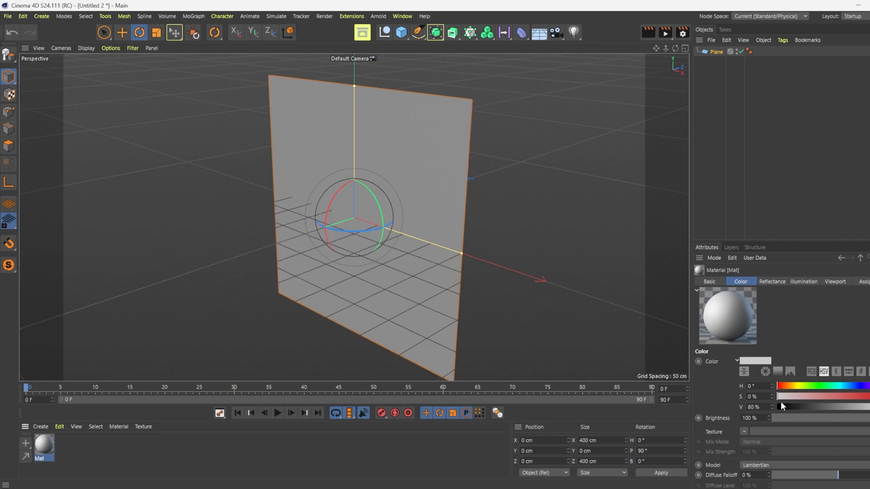
pyautogui.click(869, 432)
pyautogui.click(384, 102)
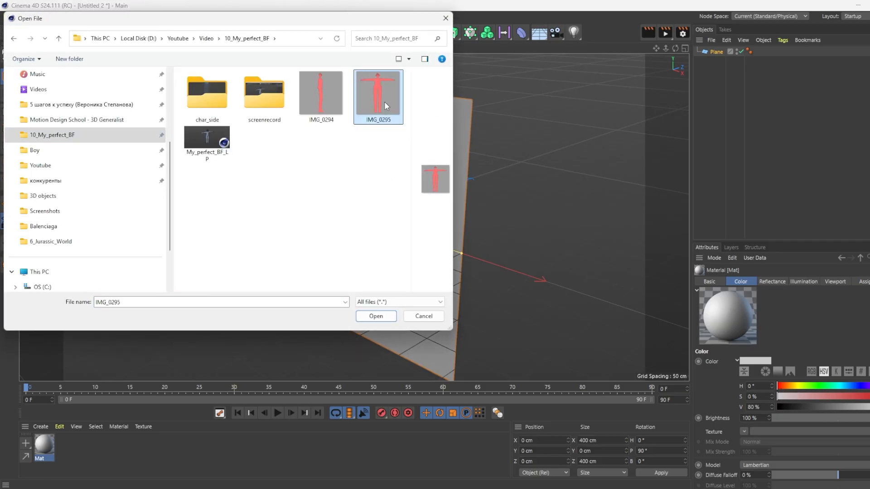
pyautogui.doubleClick(384, 102)
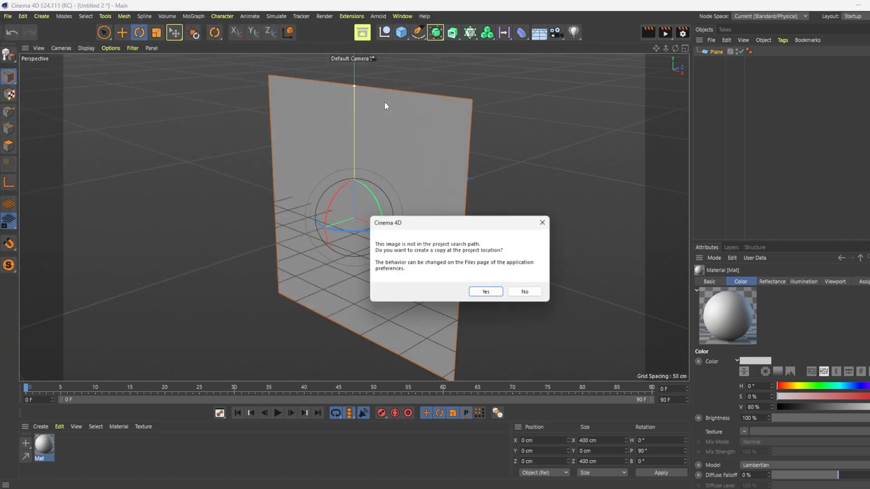
pyautogui.click(483, 292)
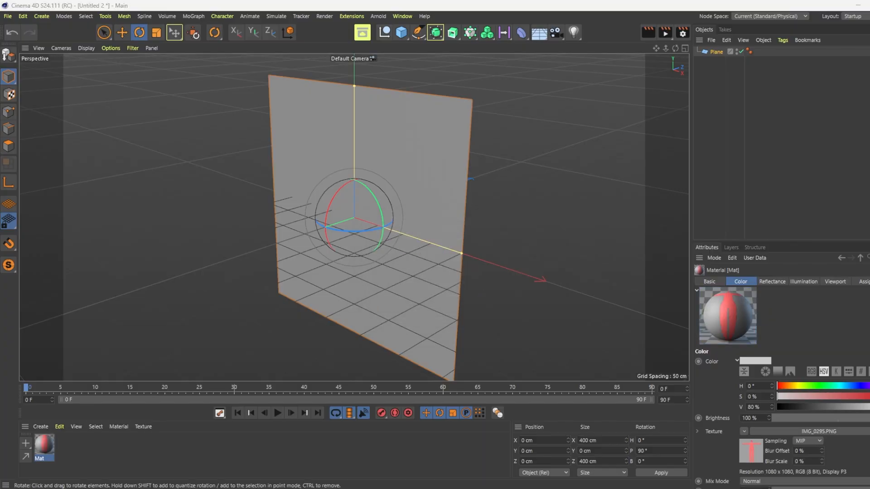
pyautogui.moveTo(45, 446); pyautogui.dragTo(387, 156)
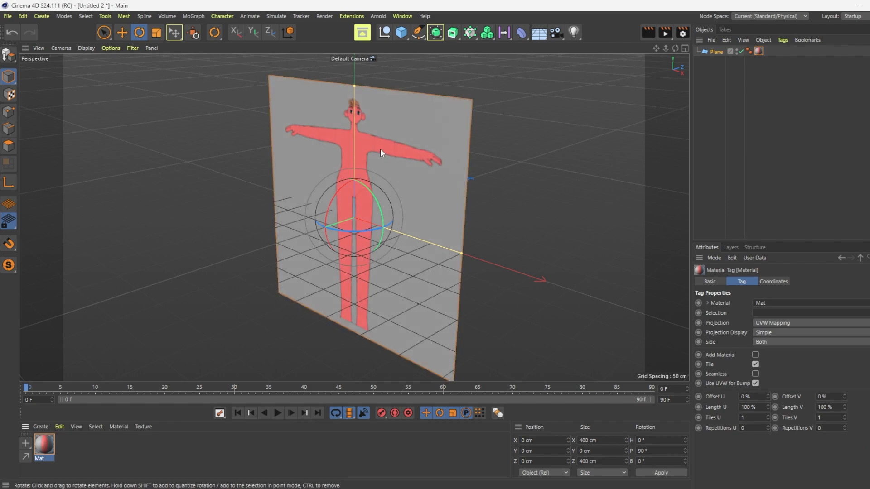
# Set the material's viewport texture preview size to 2048x2048 (16 MB).
pyautogui.click(44, 447)
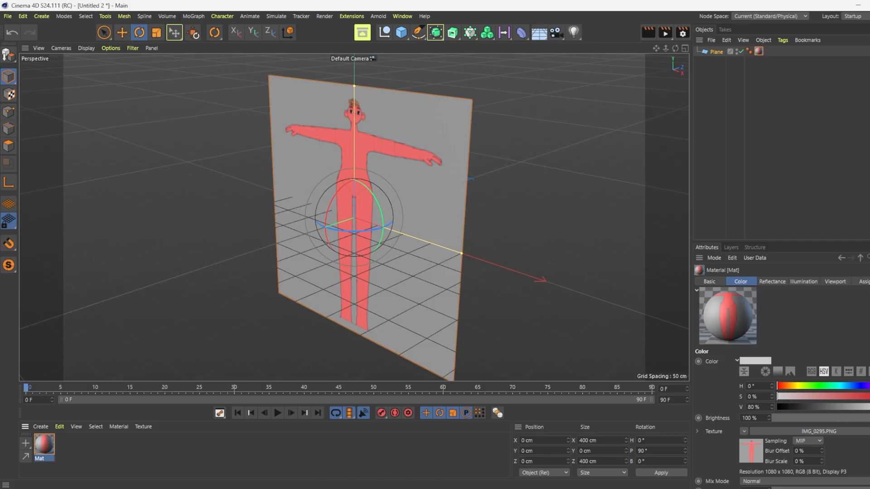
pyautogui.click(834, 283)
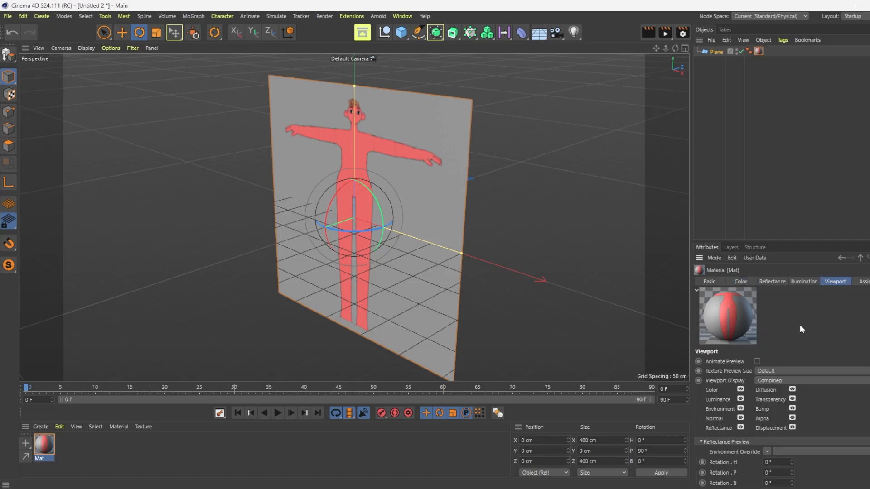
pyautogui.click(776, 370)
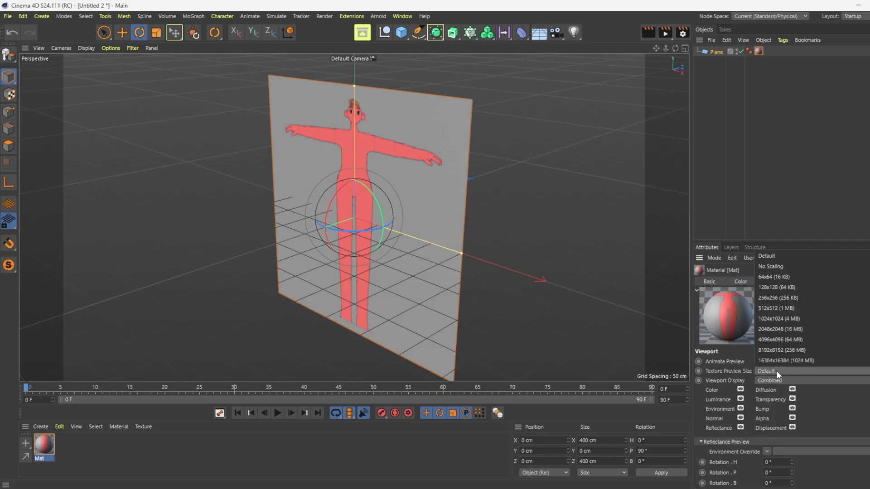
pyautogui.click(773, 331)
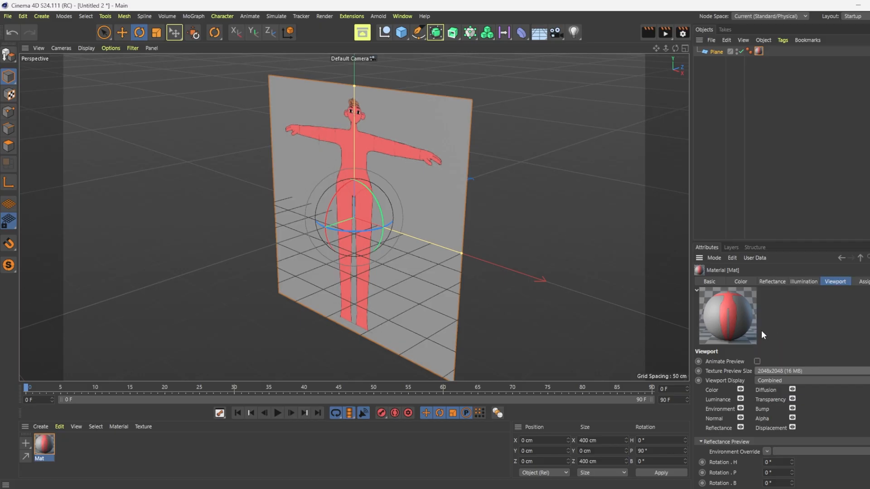
# Rename the plane object as front.
pyautogui.doubleClick(716, 51)
pyautogui.write('front')
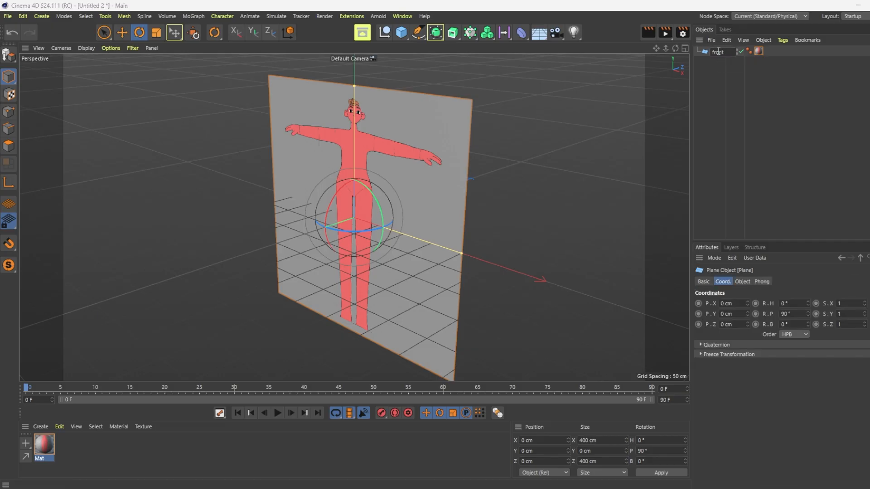
pyautogui.press('Return')
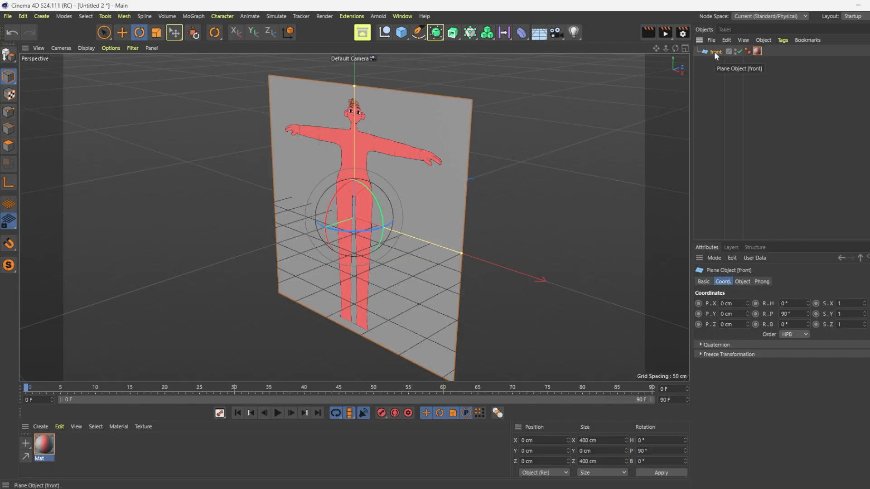
# Set both the width and the height of the front plane to 180 cm.
pyautogui.click(744, 282)
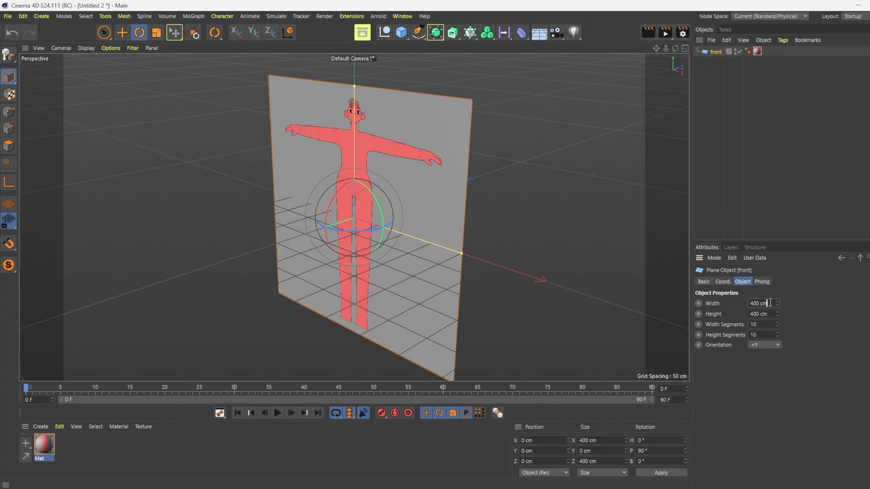
pyautogui.moveTo(770, 303); pyautogui.dragTo(722, 303)
pyautogui.write('180')
pyautogui.press('Tab')
pyautogui.write('180')
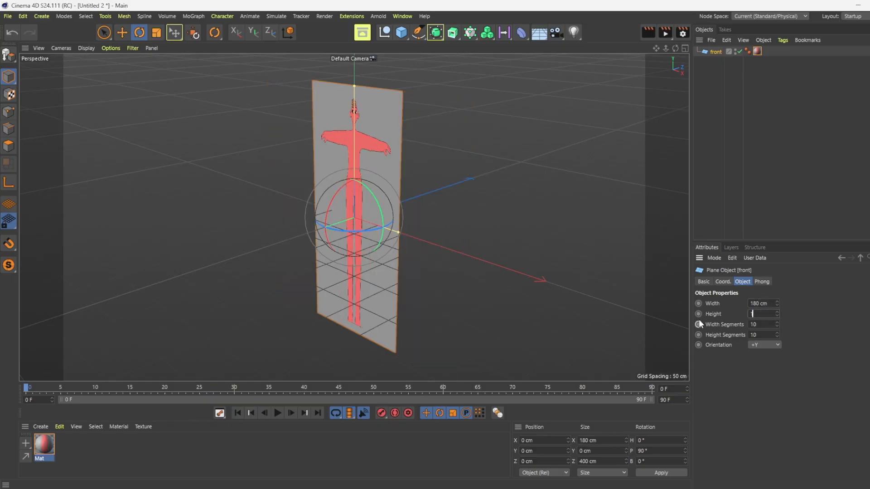
pyautogui.press('Return')
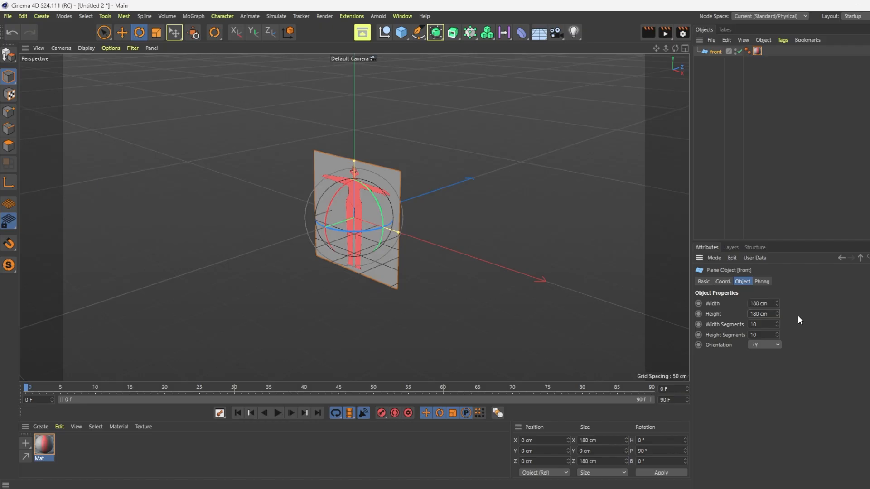
# Raise the front plane to about 84 cm on Y so the character's feet stand at ground level.
pyautogui.click(468, 201)
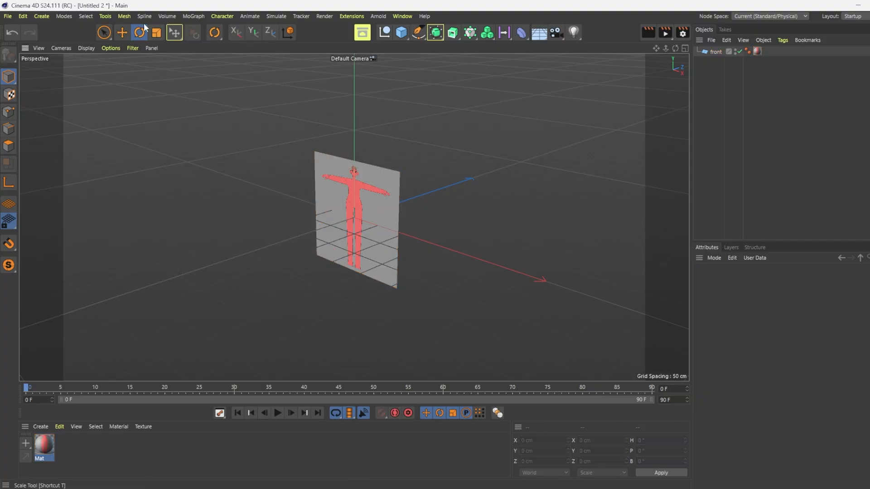
pyautogui.click(121, 32)
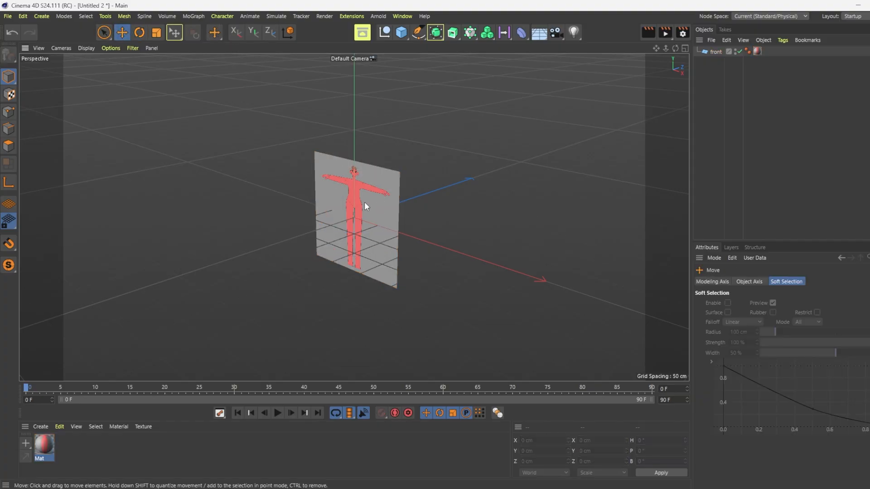
pyautogui.click(361, 188)
pyautogui.scroll(4, 357, 209)
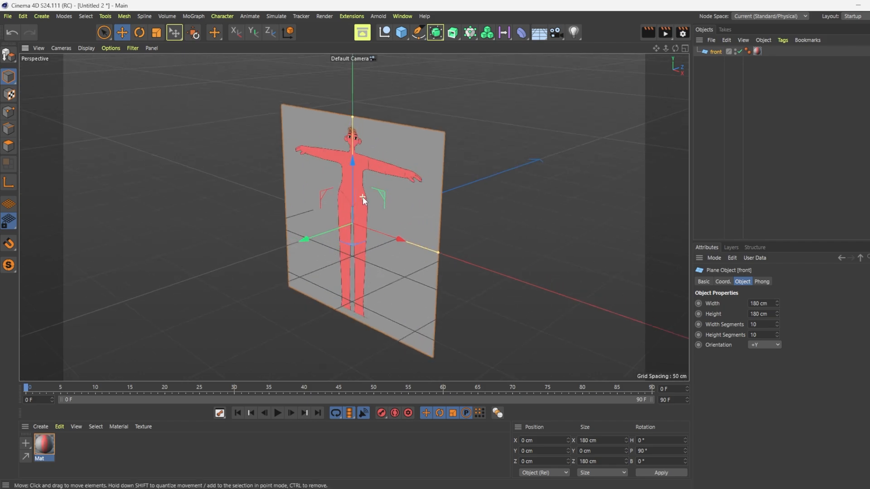
pyautogui.moveTo(353, 206); pyautogui.dragTo(351, 105)
pyautogui.scroll(6, 354, 164)
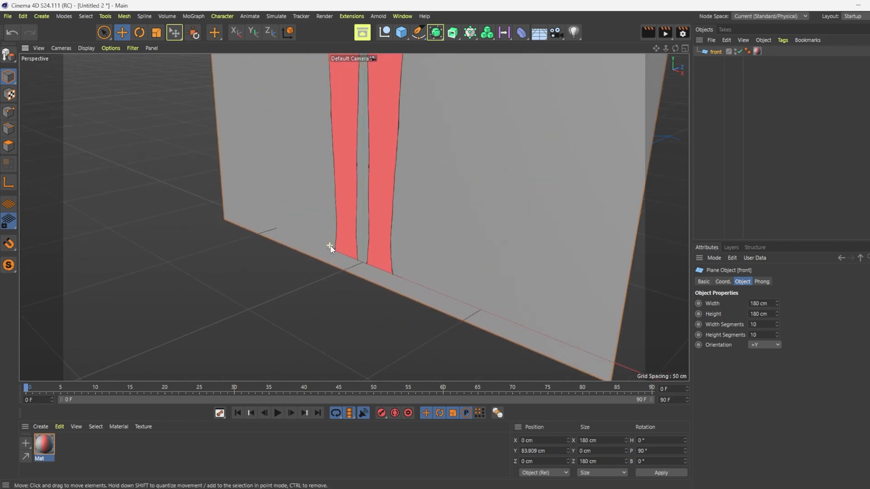
pyautogui.scroll(-8, 331, 249)
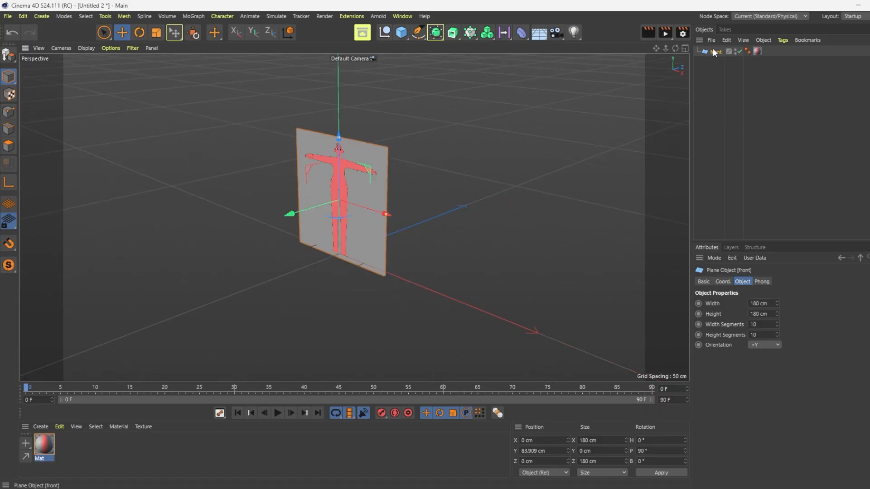
# Duplicate the front plane and rotate the copy 90° about the vertical axis.
pyautogui.hotkey('ctrl', 'c')
pyautogui.hotkey('ctrl', 'v')
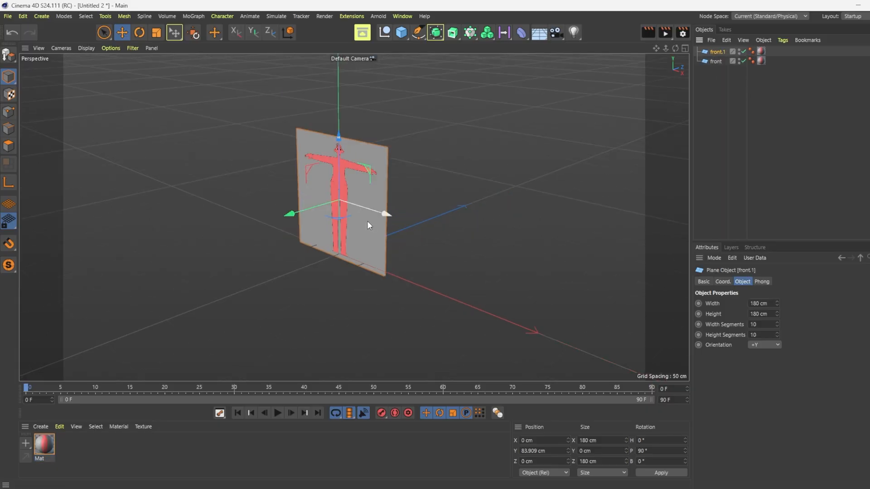
pyautogui.click(139, 35)
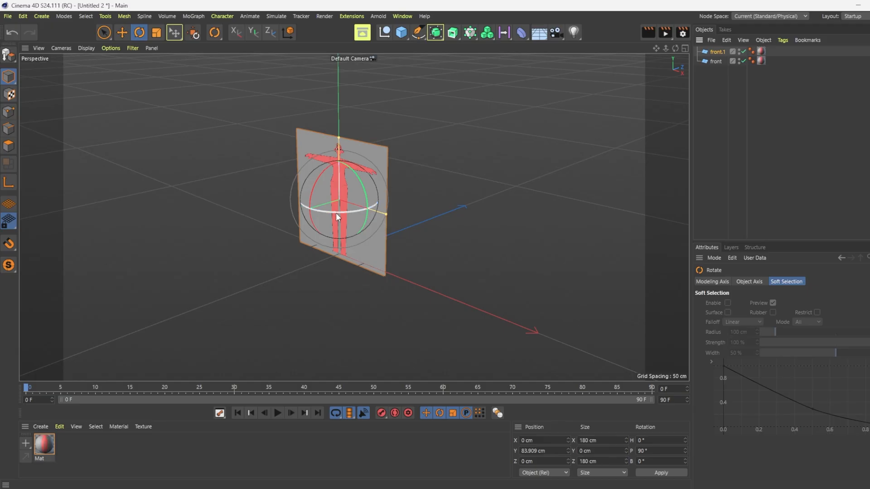
pyautogui.moveTo(336, 213); pyautogui.dragTo(375, 202)
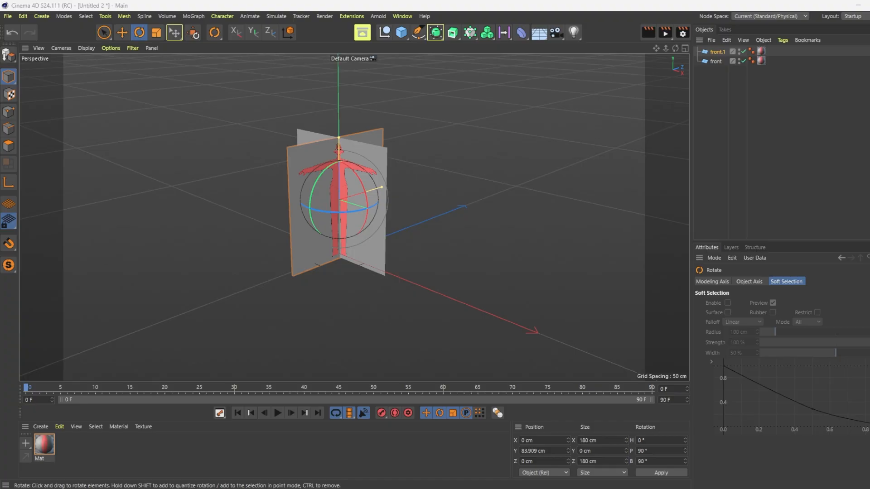
# Move the rotated copy to about -96 cm on X and the front plane back to about 94 cm on Z.
pyautogui.press('e')
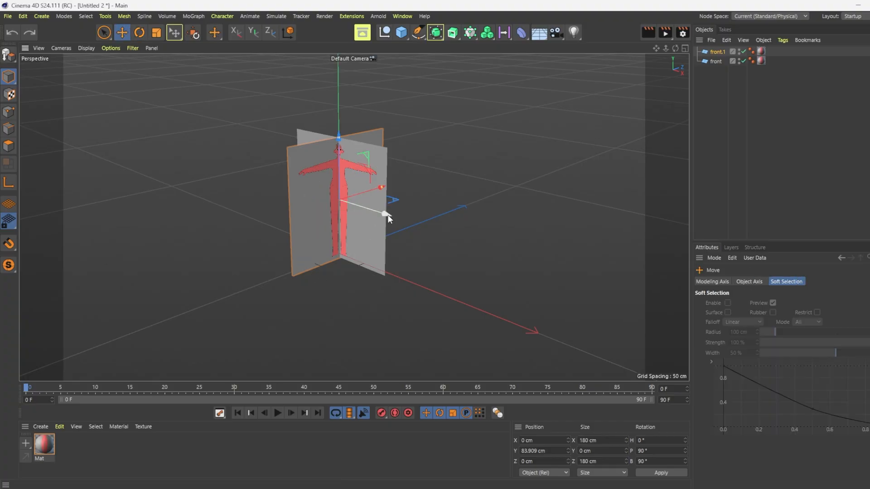
pyautogui.moveTo(388, 216); pyautogui.dragTo(352, 203)
pyautogui.click(367, 190)
pyautogui.moveTo(303, 215); pyautogui.dragTo(347, 198)
pyautogui.click(293, 220)
pyautogui.click(378, 211)
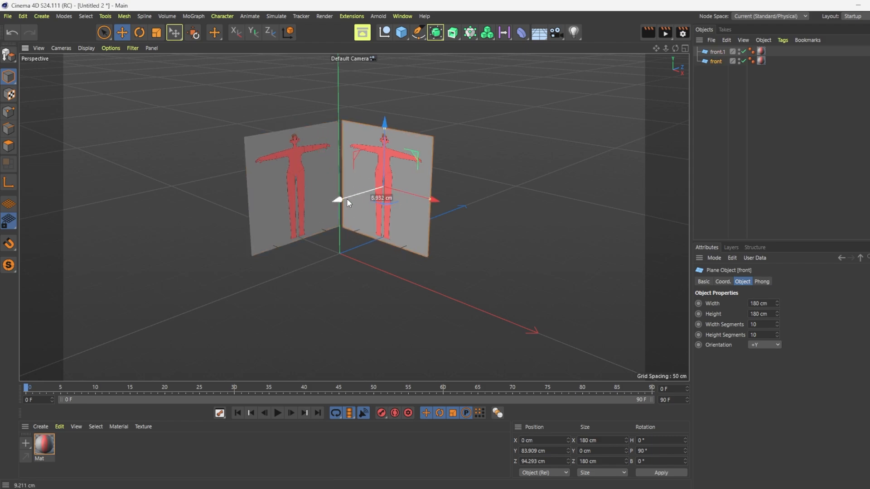
# Rename the rotated plane copy as side.
pyautogui.click(322, 177)
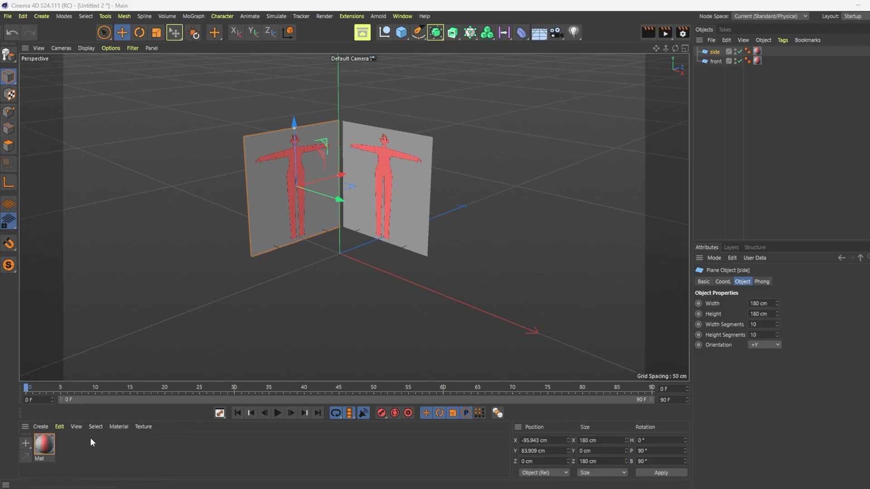
# Duplicate the reference material and load IMG_0294 as the copy's color texture, copying the image to the project location.
pyautogui.click(44, 448)
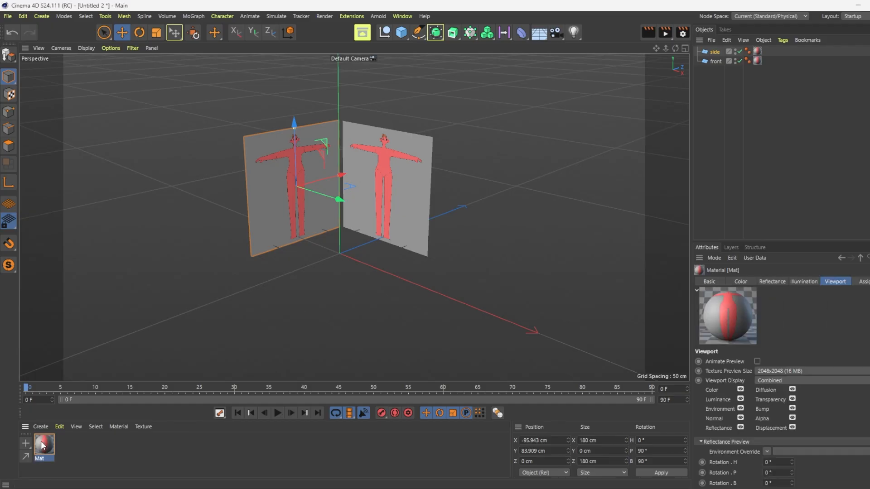
pyautogui.hotkey('ctrl', 'c')
pyautogui.hotkey('ctrl', 'v')
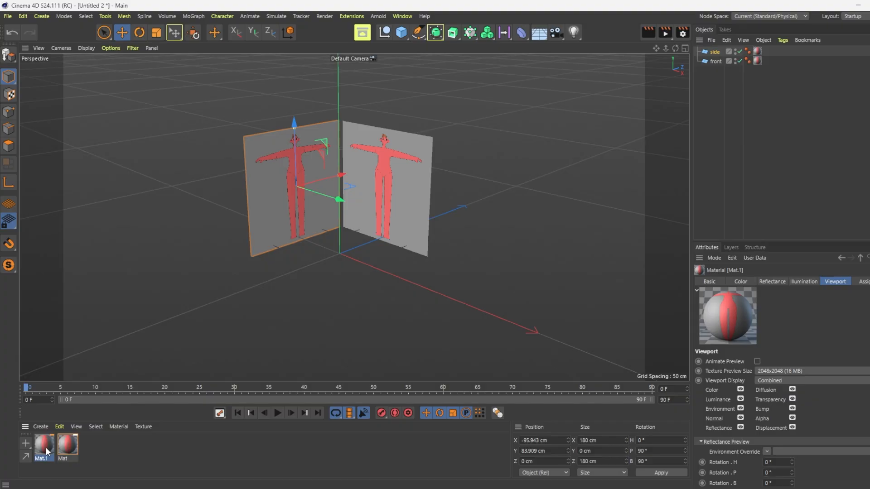
pyautogui.doubleClick(45, 447)
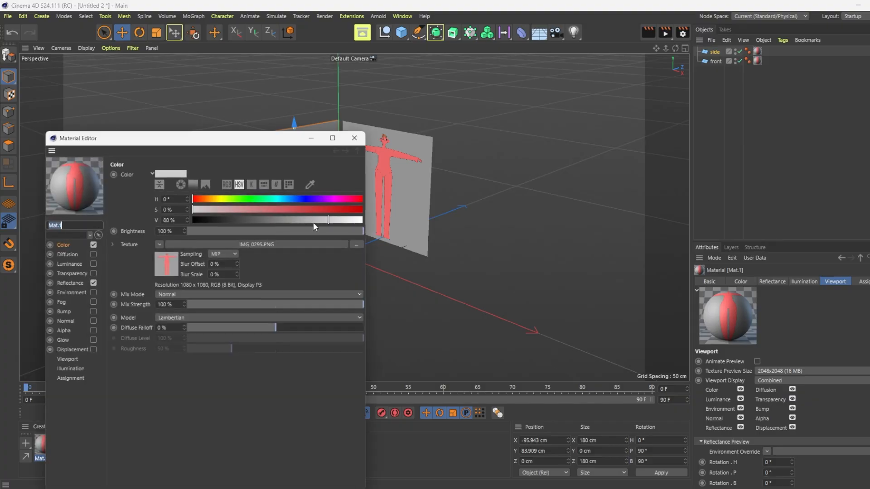
pyautogui.click(356, 244)
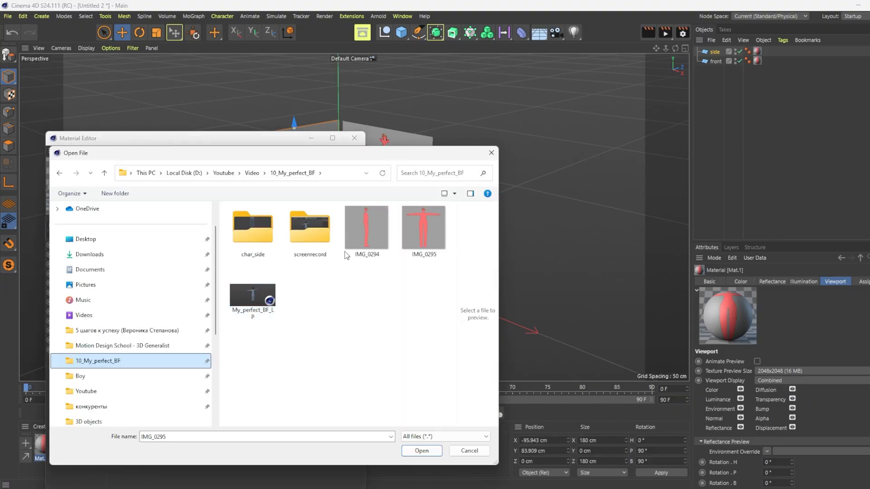
pyautogui.doubleClick(379, 230)
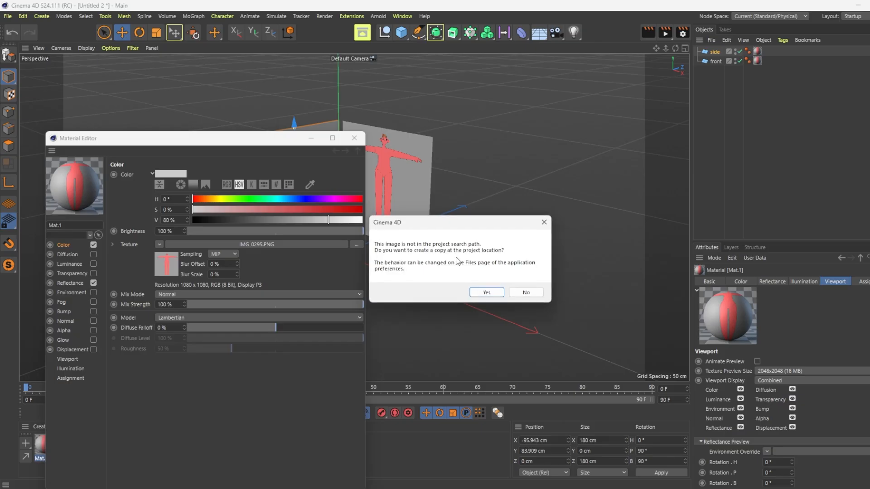
pyautogui.click(486, 295)
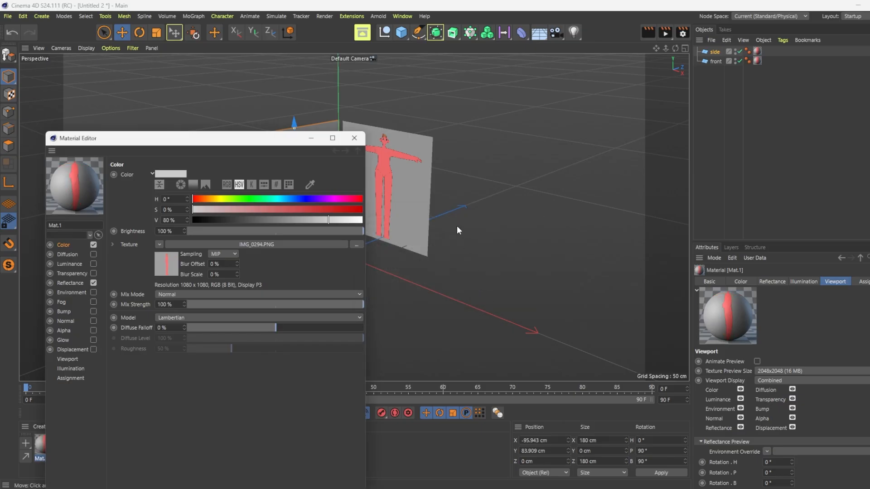
pyautogui.click(354, 138)
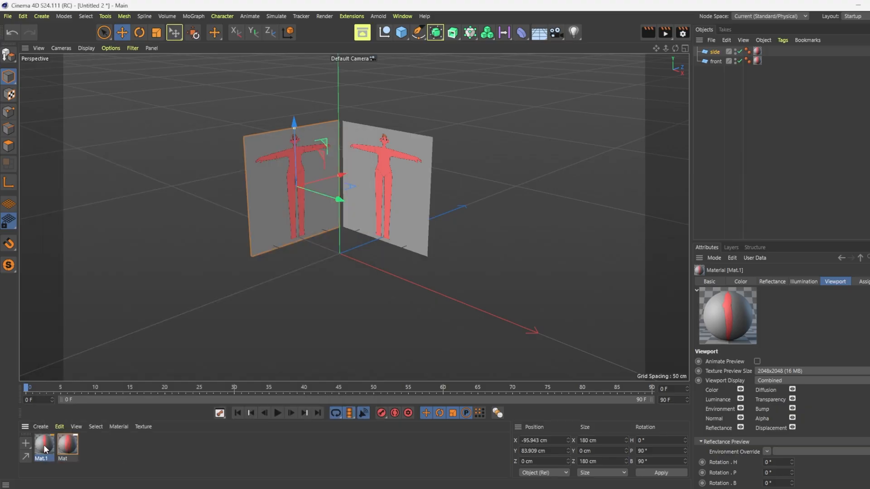
# Apply the duplicated material to the side plane and rotate the plane 180° about the vertical axis to a bank of -90°.
pyautogui.moveTo(43, 445); pyautogui.dragTo(275, 222)
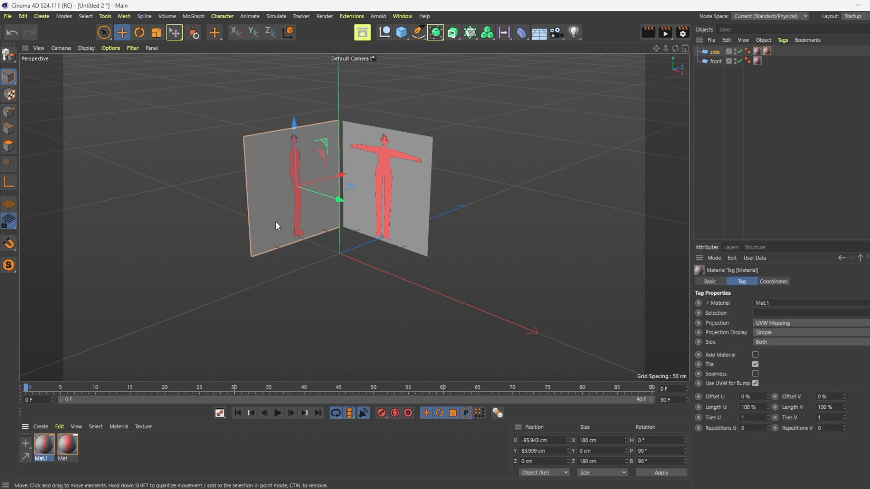
pyautogui.click(139, 32)
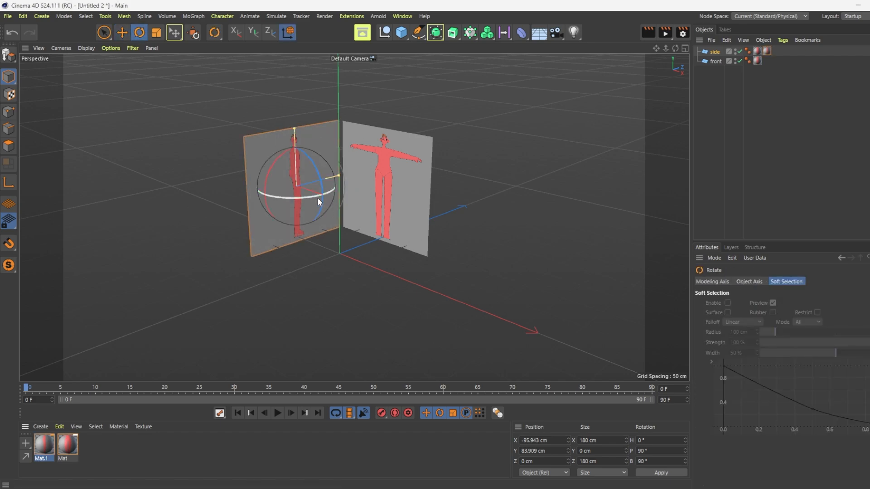
pyautogui.moveTo(318, 197); pyautogui.dragTo(186, 134)
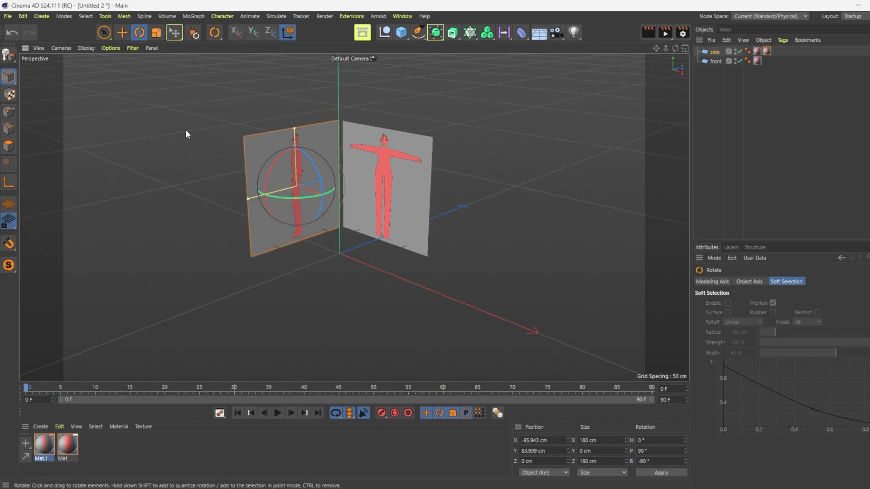
# Add Display tags to both the side and front planes and enable their Gouraud Shading mode so the references show in all views.
pyautogui.middleClick(485, 201)
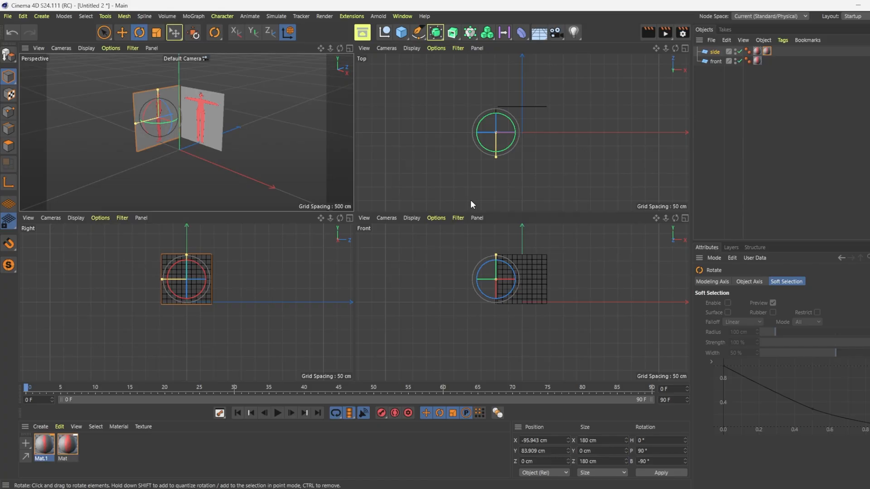
pyautogui.middleClick(234, 160)
pyautogui.moveTo(710, 102); pyautogui.dragTo(696, 47)
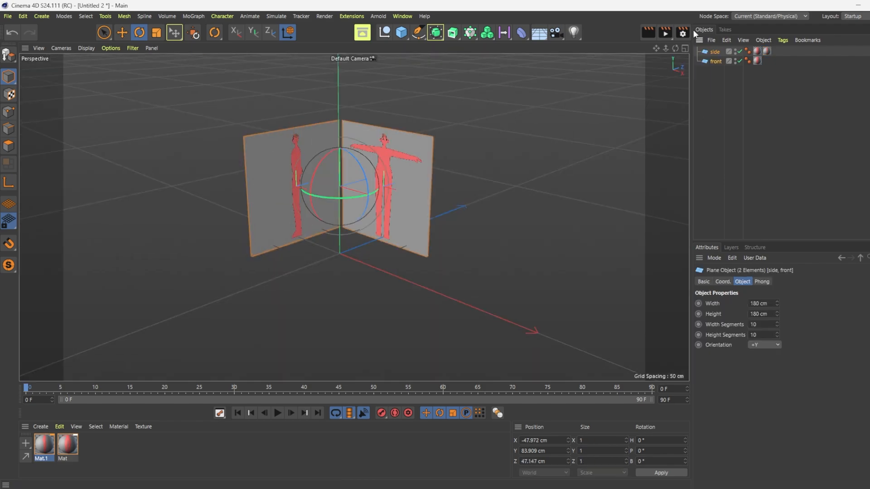
pyautogui.rightClick(710, 53)
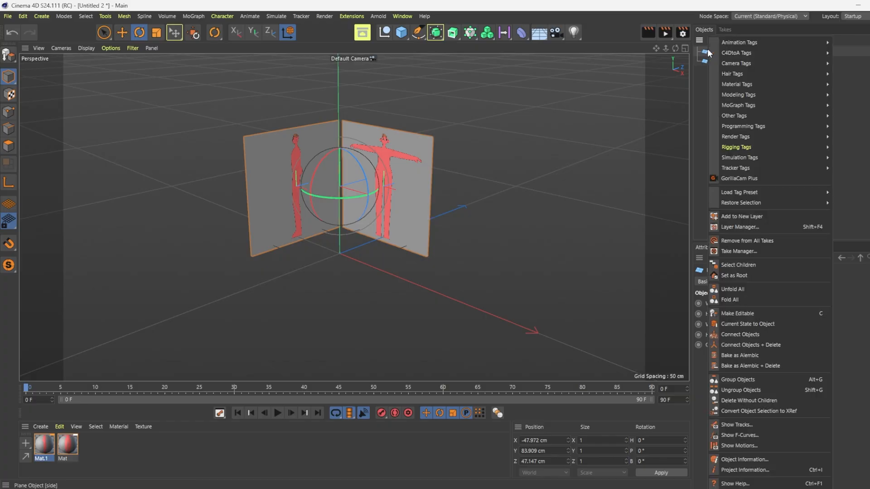
pyautogui.moveTo(739, 138)
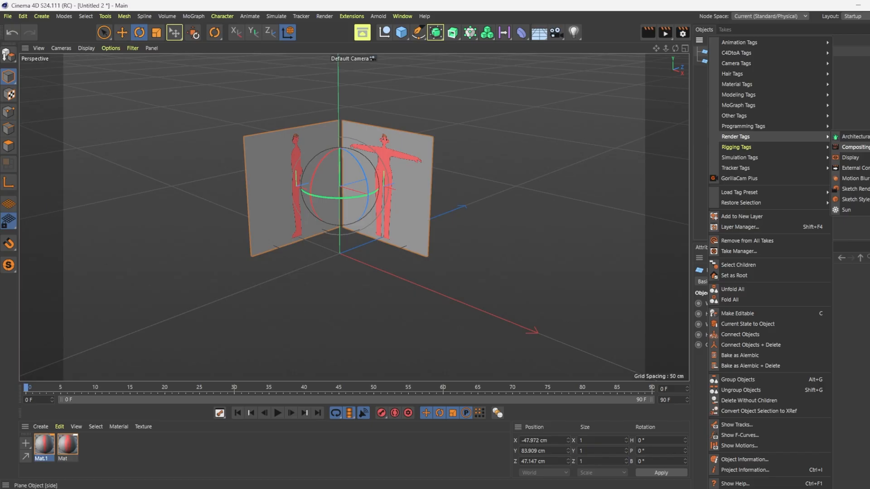
pyautogui.click(850, 157)
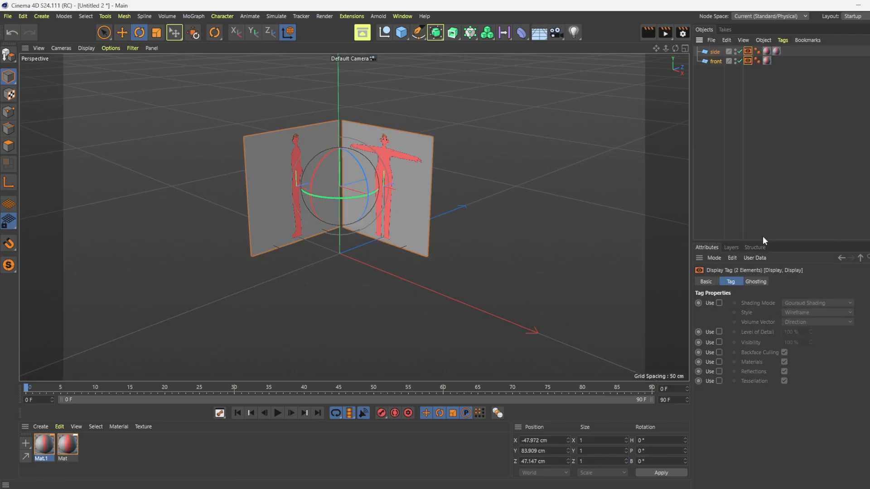
pyautogui.click(719, 303)
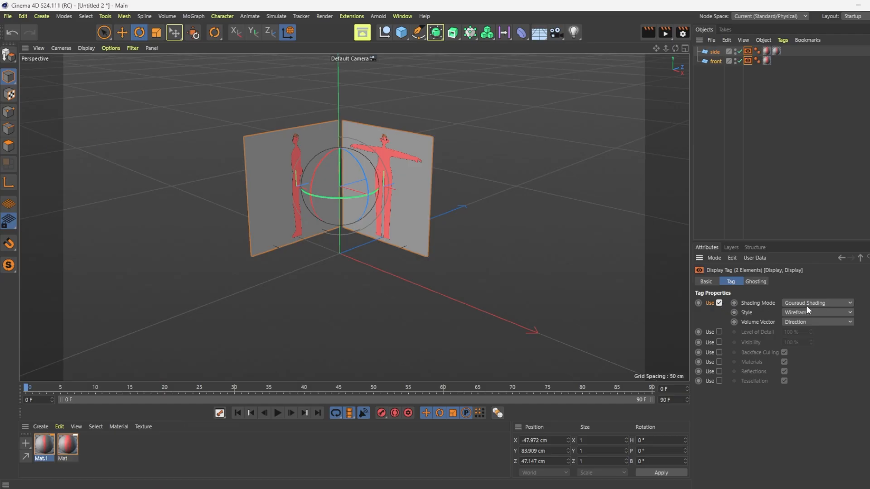
pyautogui.middleClick(595, 216)
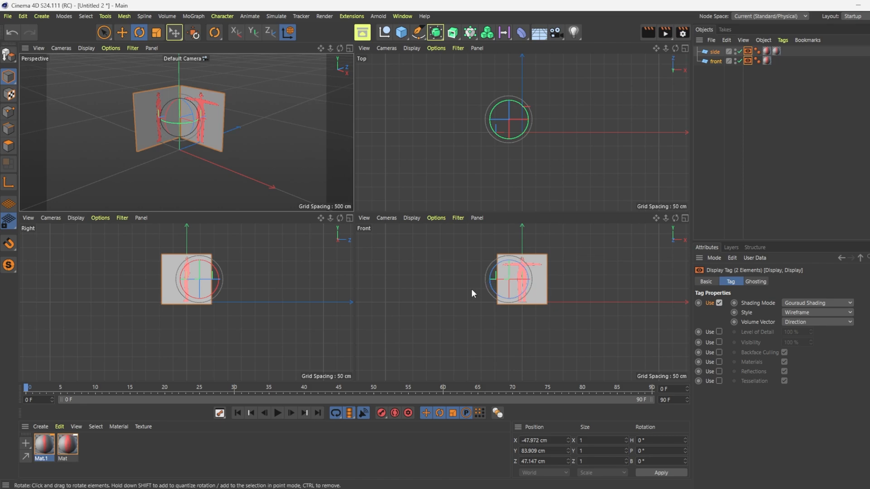
pyautogui.click(471, 294)
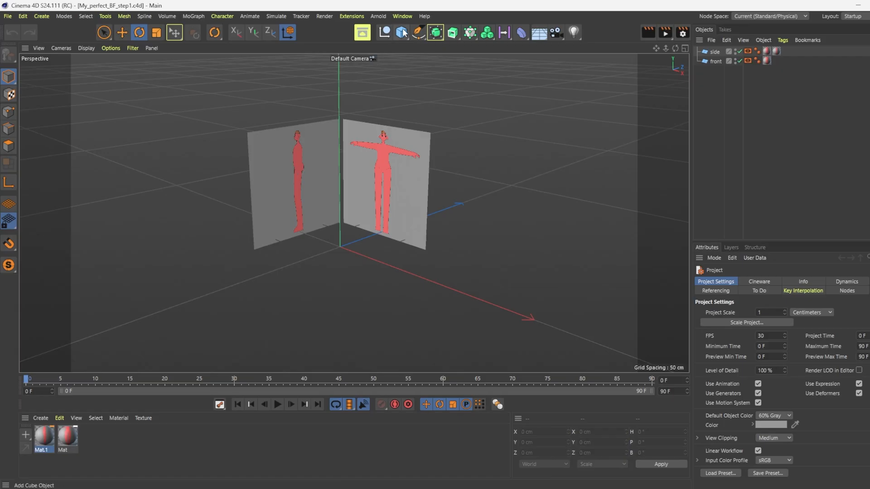
# Add a sphere primitive and set the perspective view's display to Gouraud Shading (Lines).
pyautogui.click(401, 32)
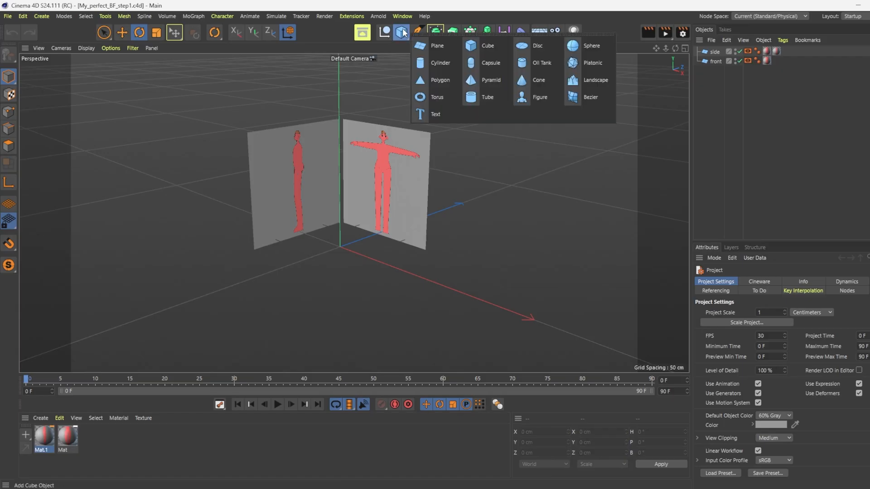
pyautogui.click(586, 51)
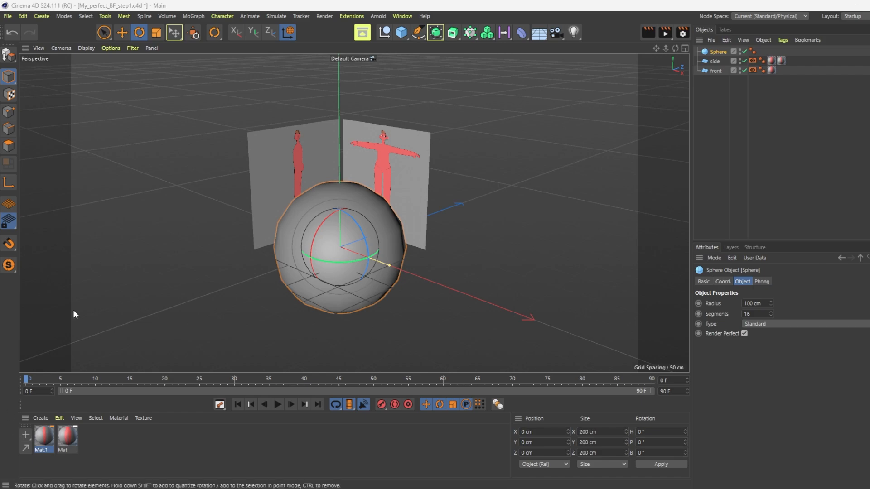
pyautogui.click(86, 48)
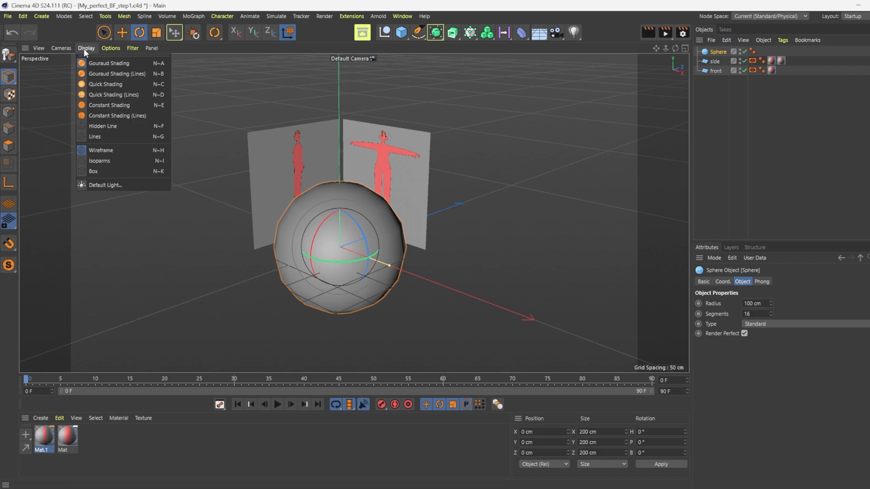
pyautogui.click(96, 73)
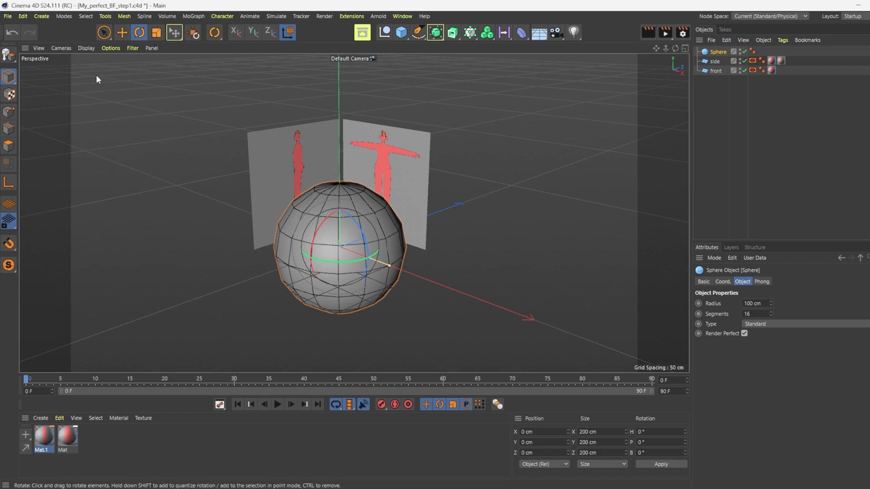
# Raise the sphere to about 118 cm on Y and scale it uniformly down to about 31 cm in the front view.
pyautogui.click(122, 33)
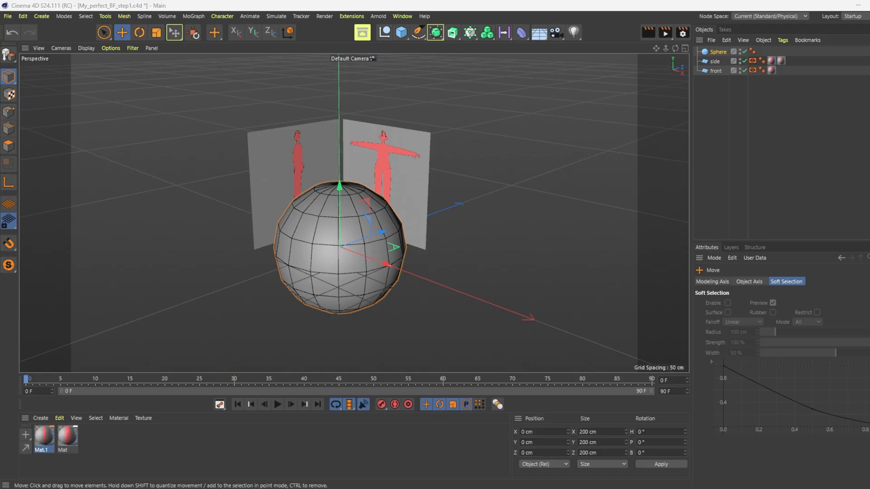
pyautogui.moveTo(338, 190); pyautogui.dragTo(350, 119)
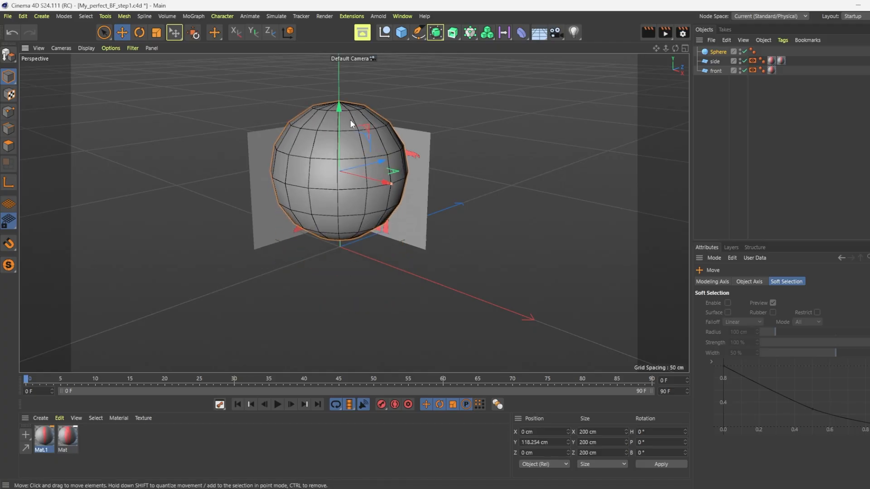
pyautogui.middleClick(599, 128)
pyautogui.middleClick(546, 268)
pyautogui.press('t')
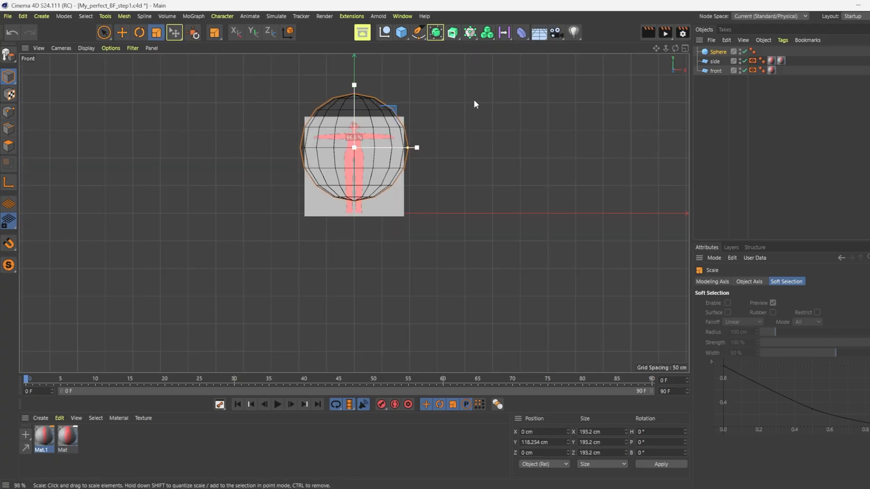
pyautogui.moveTo(473, 99); pyautogui.dragTo(222, 225)
pyautogui.scroll(5, 347, 110)
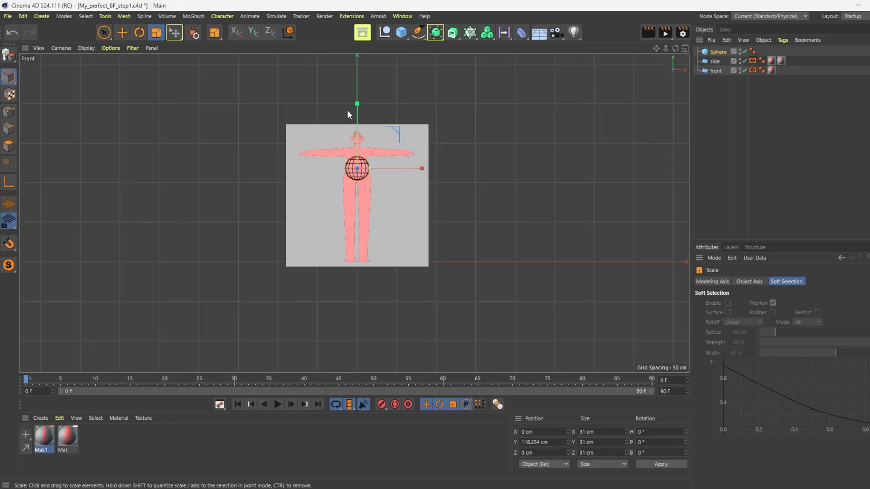
# Fit the sphere to the head in the front view at about 156 cm on Y, scaled to about 13.3 cm.
pyautogui.press('e')
pyautogui.moveTo(361, 140); pyautogui.dragTo(369, 90)
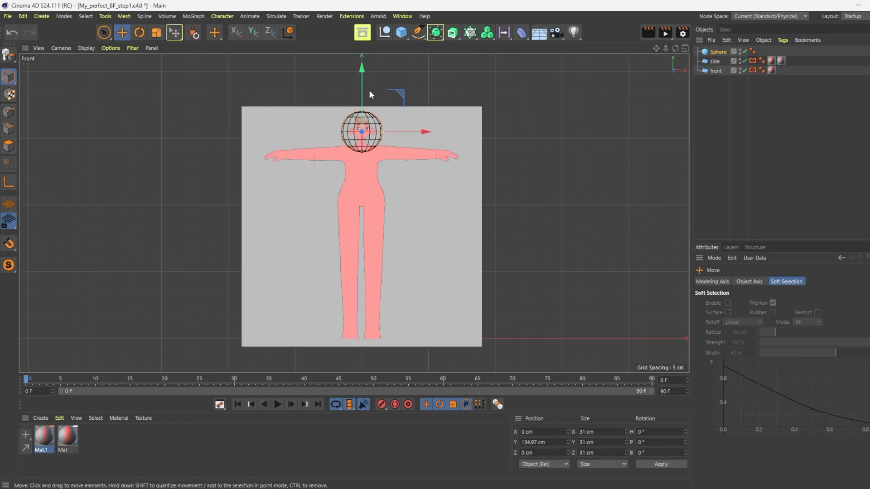
pyautogui.press('t')
pyautogui.moveTo(462, 96); pyautogui.dragTo(334, 180)
pyautogui.scroll(6, 351, 155)
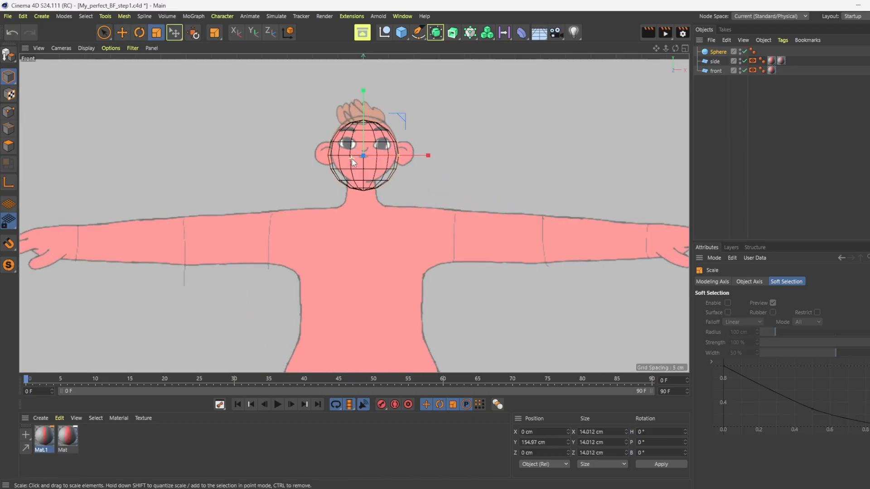
pyautogui.press('e')
pyautogui.moveTo(363, 102); pyautogui.dragTo(363, 95)
pyautogui.press('t')
pyautogui.moveTo(447, 80); pyautogui.dragTo(492, 83)
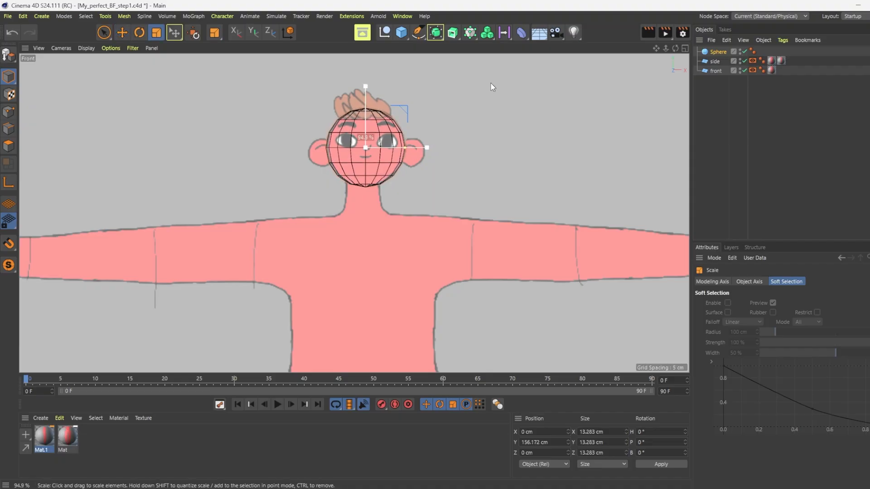
# Align the sphere with the head in the right view at about 1.1 cm on Z, scaled to about 12.9 cm.
pyautogui.middleClick(491, 82)
pyautogui.middleClick(232, 254)
pyautogui.scroll(5, 312, 165)
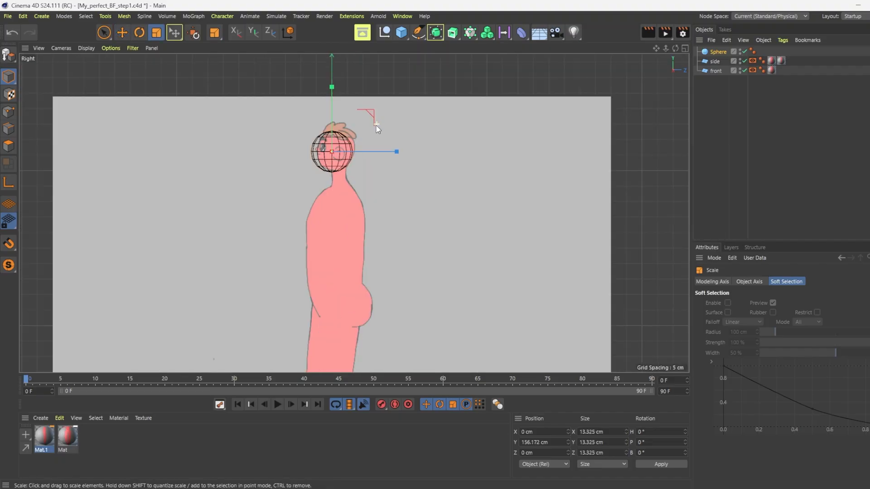
pyautogui.press('e')
pyautogui.moveTo(382, 162); pyautogui.dragTo(379, 162)
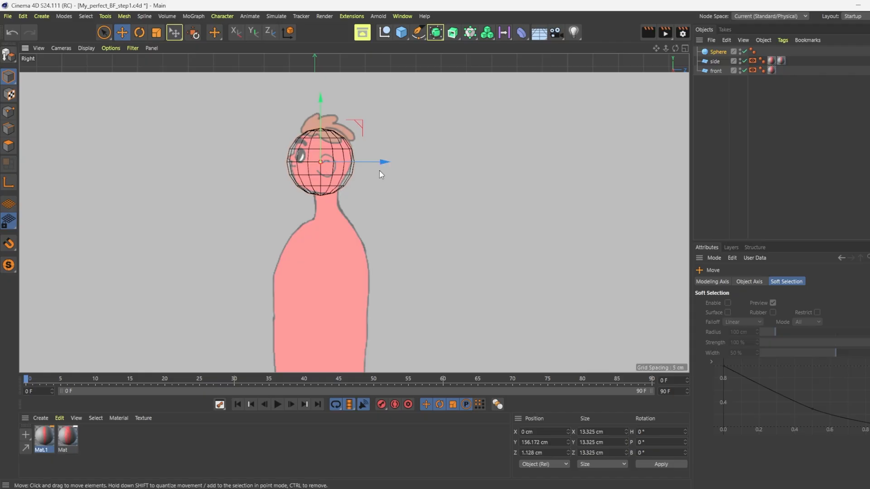
pyautogui.press('t')
pyautogui.moveTo(386, 162); pyautogui.dragTo(386, 162)
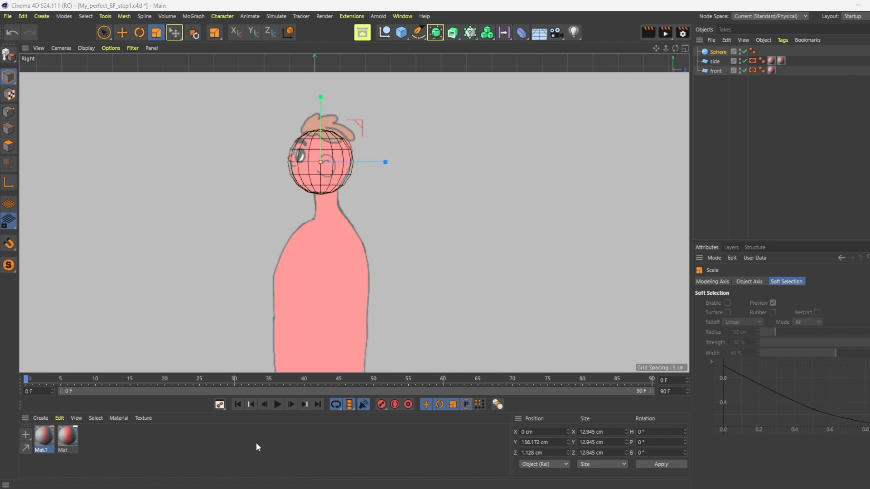
# Add a cylinder primitive and scale it down to a radius of 9.8 cm and a height of 39.2 cm.
pyautogui.press('F1')
pyautogui.click(406, 32)
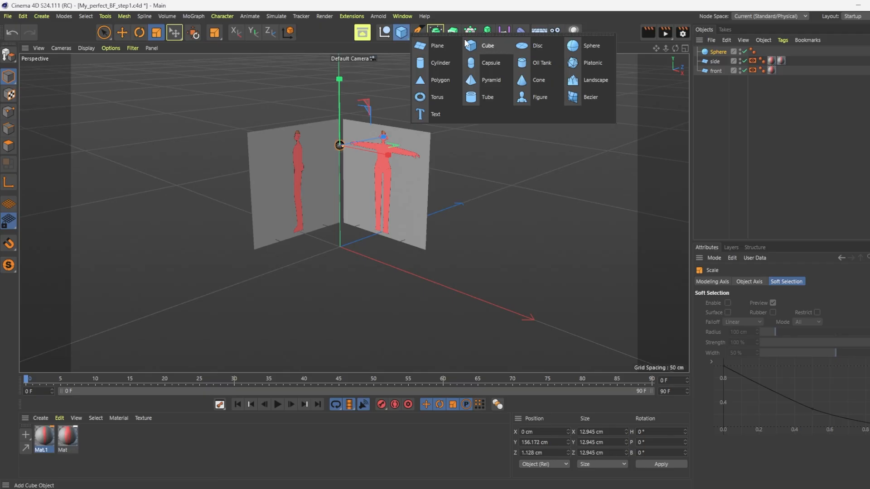
pyautogui.click(436, 62)
pyautogui.moveTo(394, 234); pyautogui.dragTo(328, 265)
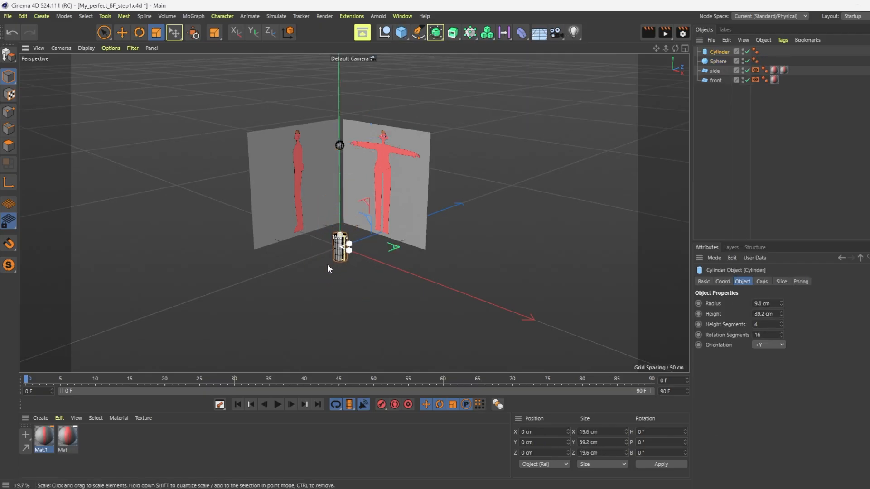
pyautogui.press('F5')
pyautogui.middleClick(218, 303)
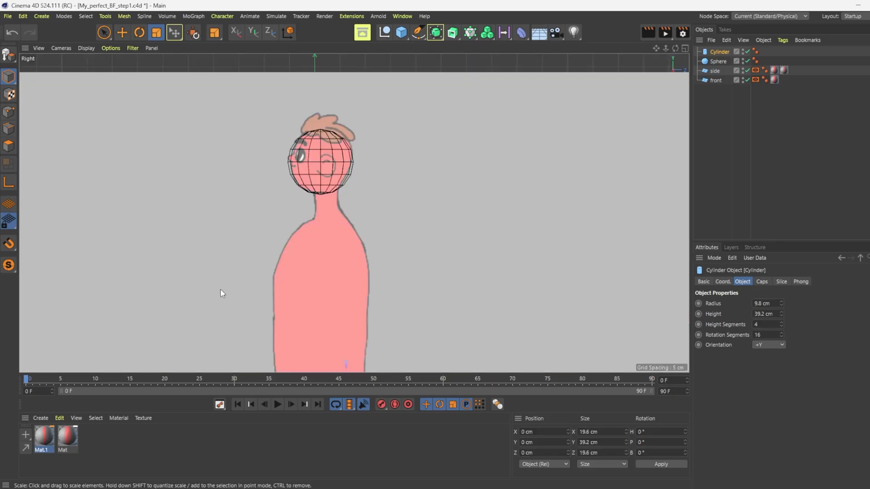
# Raise the cylinder to about 136 cm on Y in the right view and scale it down to about 3.3 cm wide and 6.6 cm tall.
pyautogui.scroll(-6, 220, 289)
pyautogui.scroll(-3, 287, 229)
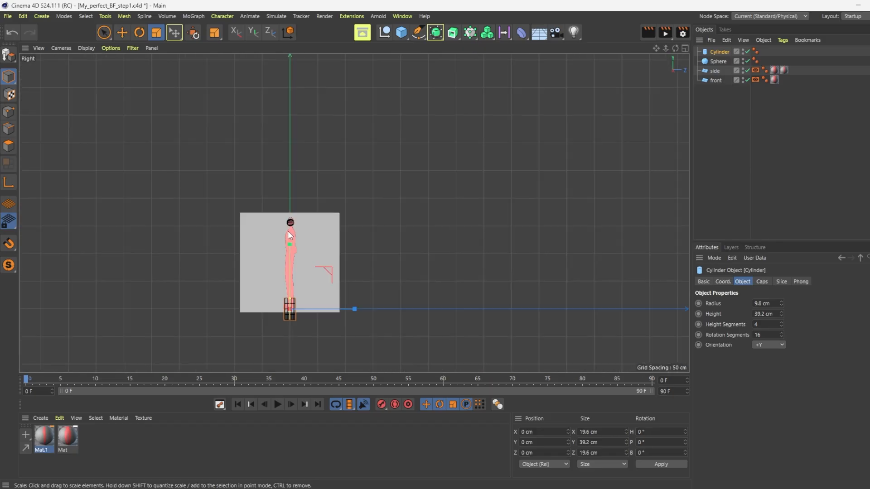
pyautogui.press('e')
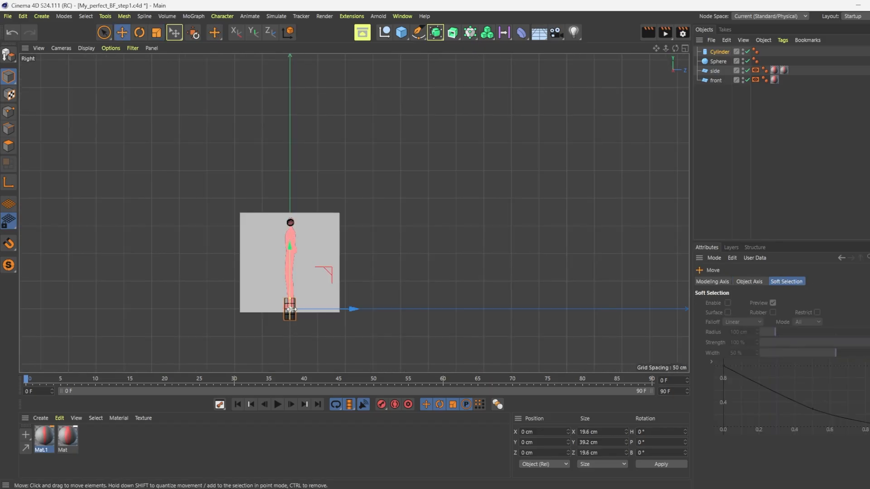
pyautogui.moveTo(291, 262); pyautogui.dragTo(302, 182)
pyautogui.scroll(5, 294, 194)
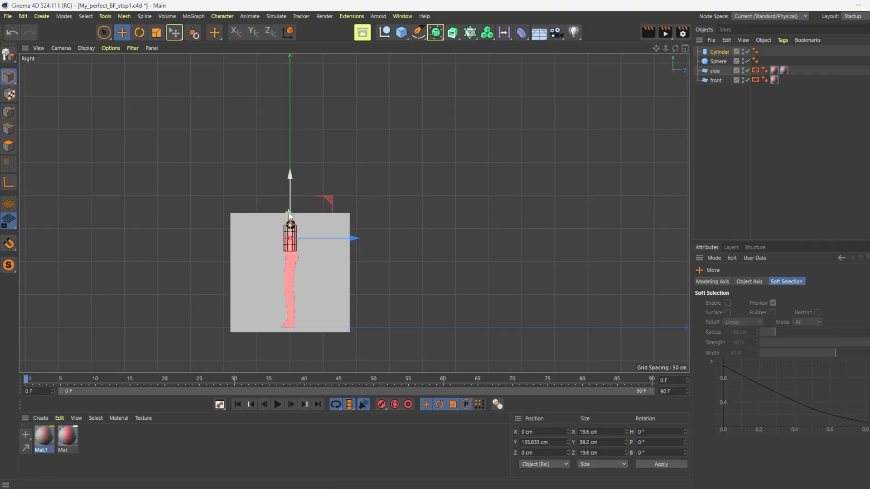
pyautogui.scroll(4, 294, 222)
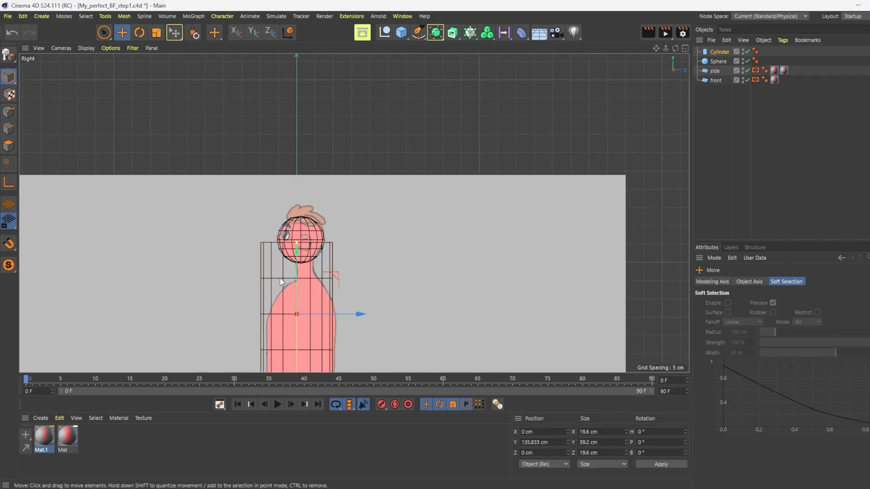
pyautogui.press('t')
pyautogui.moveTo(511, 244); pyautogui.dragTo(254, 360)
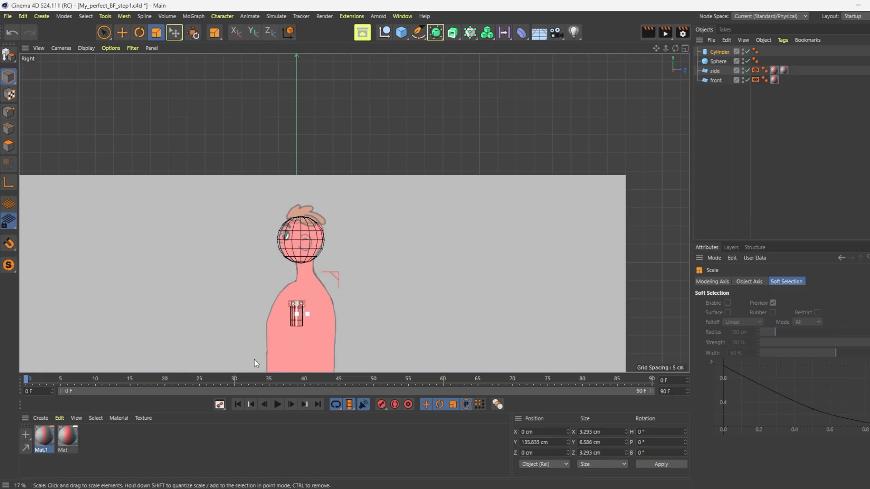
# Fit the cylinder to the neck at about 148.2 cm on Y and 2.2 cm on Z, scaled to about 4.1 by 8.2 cm.
pyautogui.press('e')
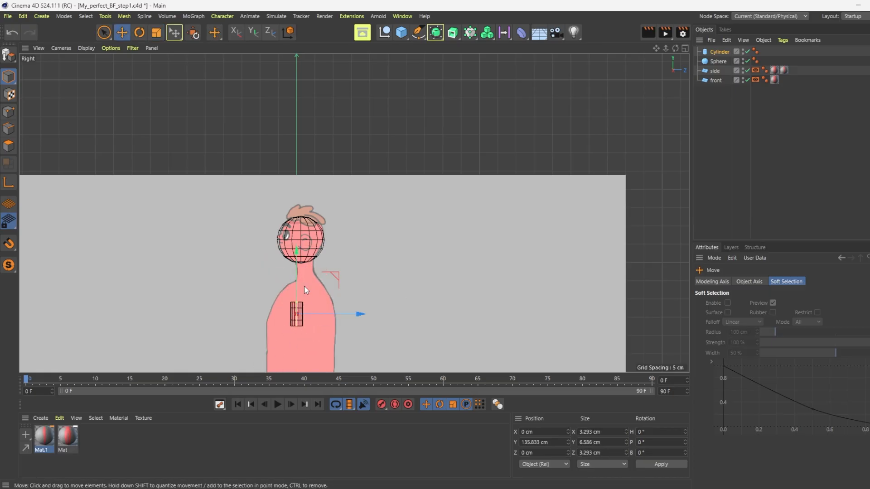
pyautogui.moveTo(294, 286); pyautogui.dragTo(335, 267)
pyautogui.press('t')
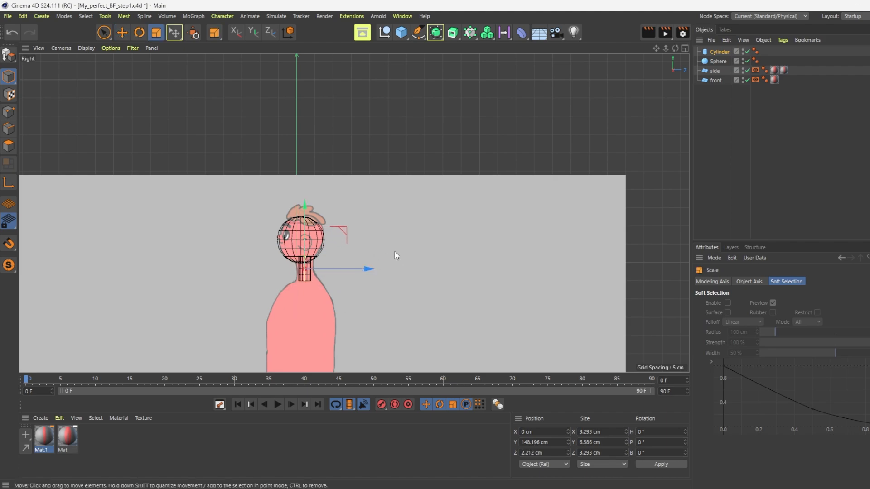
pyautogui.moveTo(399, 246); pyautogui.dragTo(496, 226)
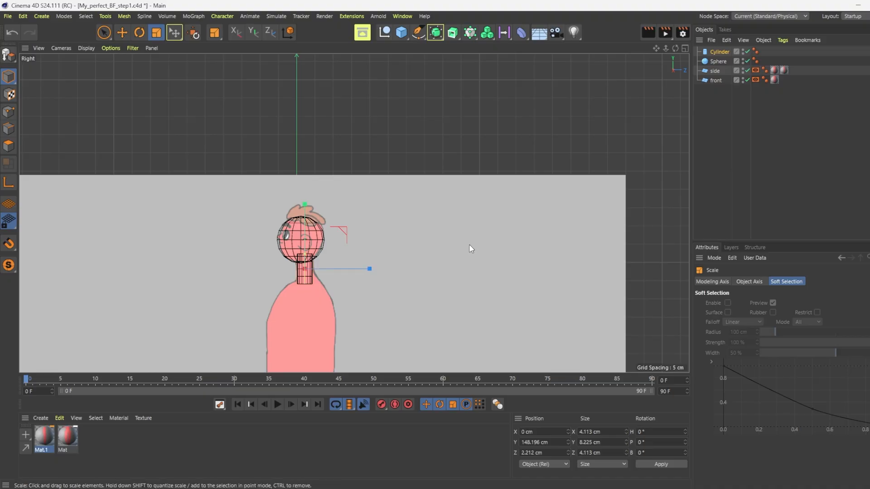
# Add a capsule primitive and rotate it 90° on B in the front view so it lies horizontally.
pyautogui.click(402, 34)
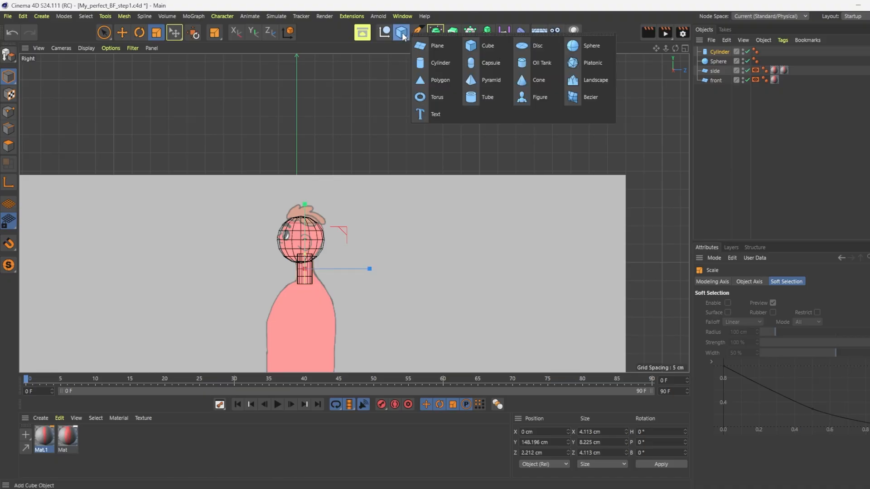
pyautogui.click(500, 64)
pyautogui.middleClick(435, 212)
pyautogui.middleClick(489, 275)
pyautogui.press('r')
pyautogui.scroll(-10, 489, 238)
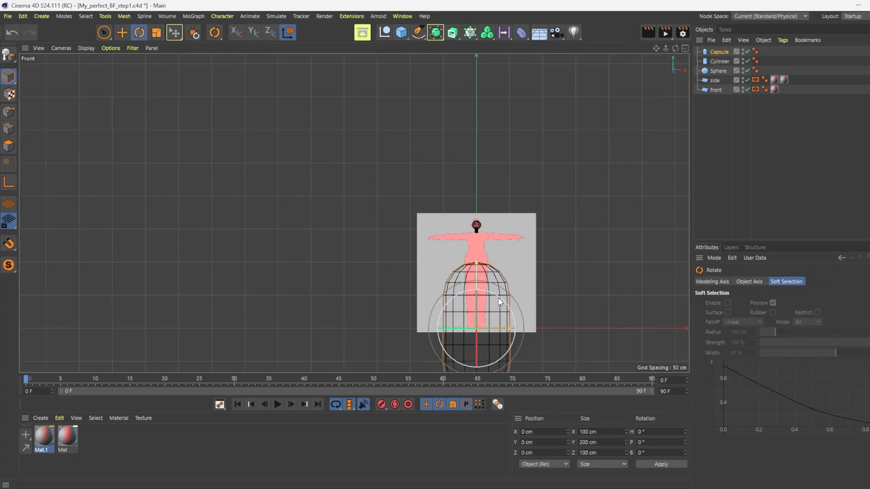
pyautogui.keyDown('shift'); pyautogui.moveTo(498, 298); pyautogui.dragTo(476, 267); pyautogui.keyUp('shift')
# Raise the capsule to the chest and scale it down to about 17.2 cm thick and 34.4 cm long.
pyautogui.press('e')
pyautogui.press('t')
pyautogui.moveTo(621, 158); pyautogui.dragTo(379, 303)
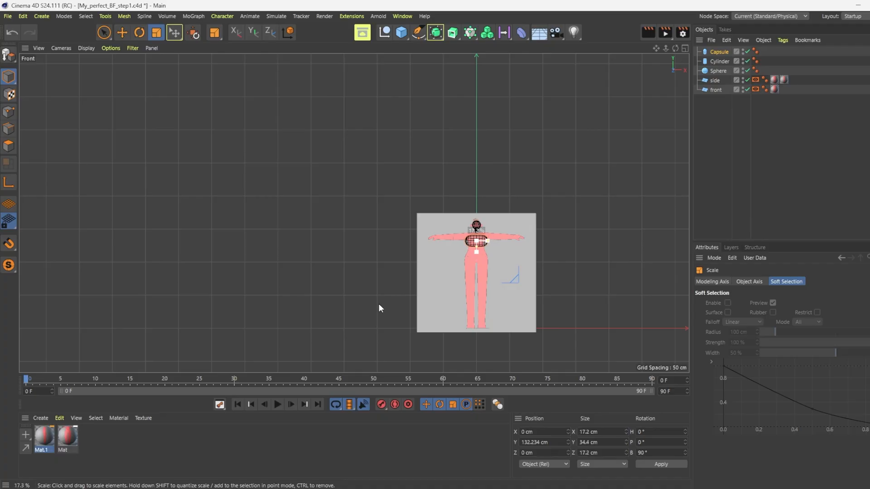
pyautogui.scroll(5, 378, 303)
pyautogui.scroll(5, 616, 193)
pyautogui.press('e')
pyautogui.moveTo(492, 247); pyautogui.dragTo(494, 233)
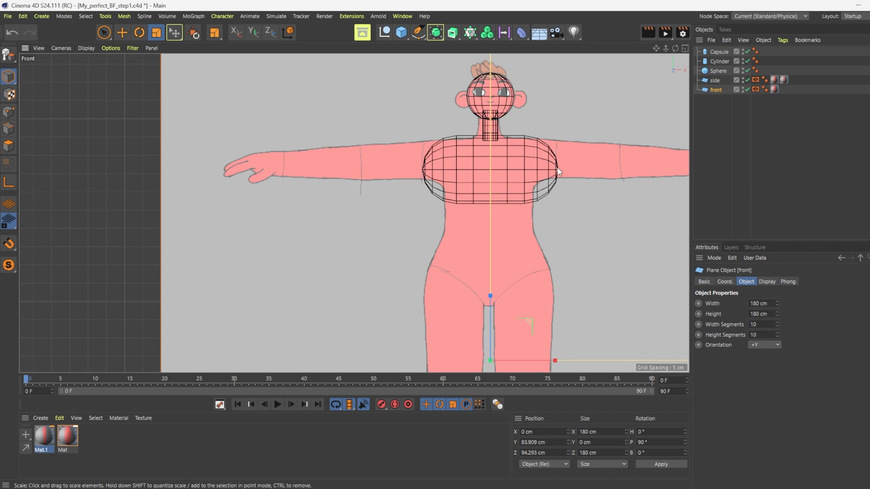
# Fit the capsule to the chest in the front view at about 136.9 cm on Y, scaled to about 15.4 by 30.8 cm.
pyautogui.press('t')
pyautogui.moveTo(580, 134); pyautogui.dragTo(561, 154)
pyautogui.press('e')
pyautogui.moveTo(491, 234); pyautogui.dragTo(490, 228)
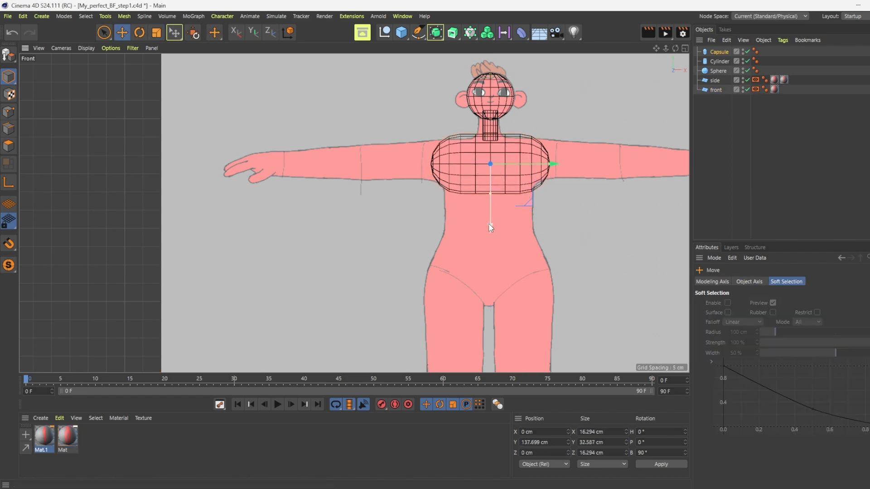
pyautogui.press('t')
pyautogui.moveTo(602, 120); pyautogui.dragTo(590, 131)
pyautogui.press('r')
pyautogui.press('e')
pyautogui.moveTo(491, 209); pyautogui.dragTo(491, 215)
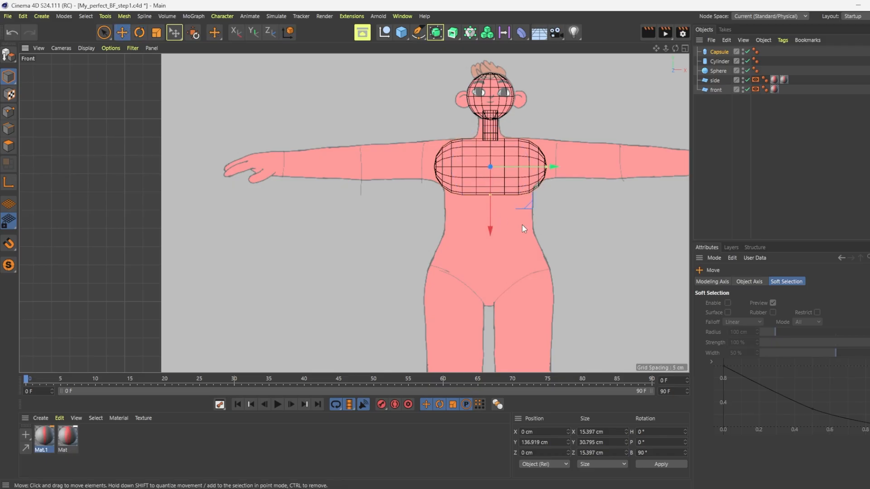
# Align the chest capsule with the torso in the right view at about 2 cm on Z.
pyautogui.click(486, 133)
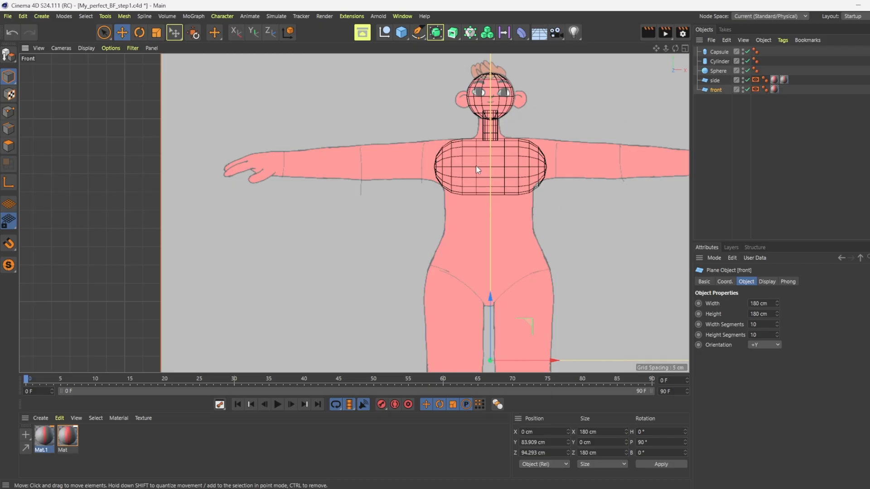
pyautogui.click(717, 71)
pyautogui.click(723, 281)
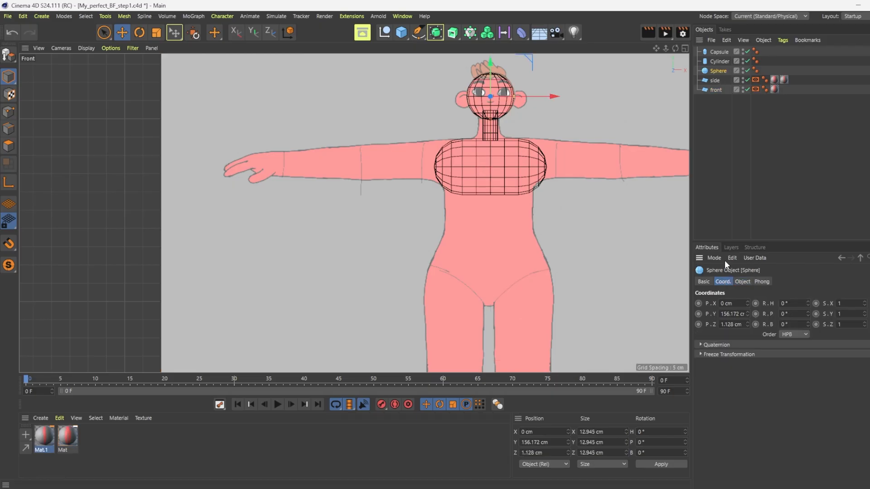
pyautogui.middleClick(546, 140)
pyautogui.middleClick(338, 232)
pyautogui.click(361, 215)
pyautogui.moveTo(407, 210); pyautogui.dragTo(417, 215)
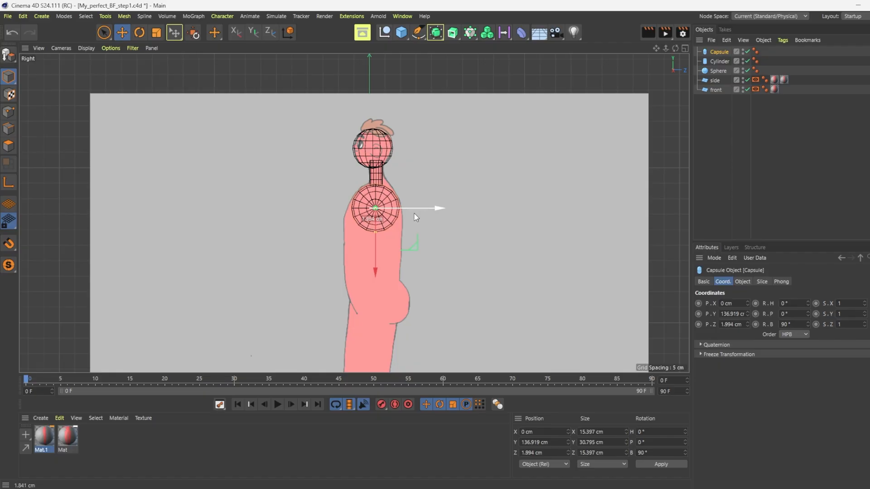
# Add a second cylinder in the front view and rotate it 90° on B for the arm.
pyautogui.middleClick(417, 214)
pyautogui.middleClick(524, 225)
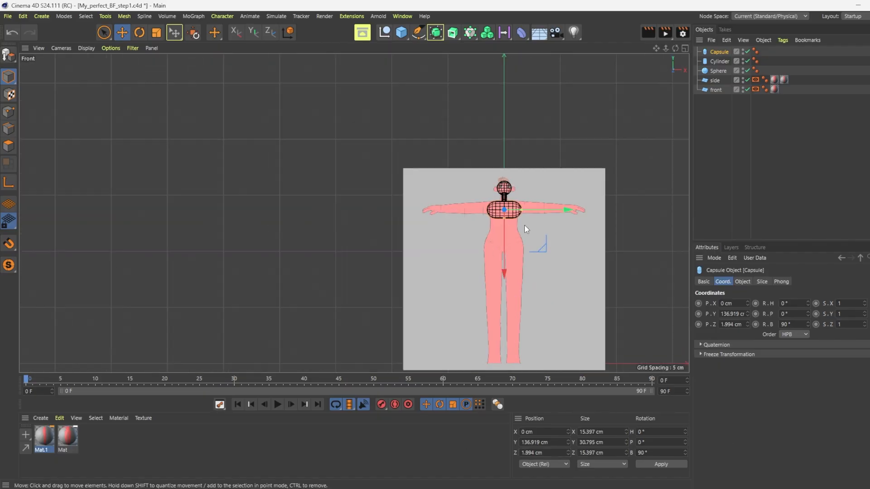
pyautogui.click(401, 32)
pyautogui.click(437, 63)
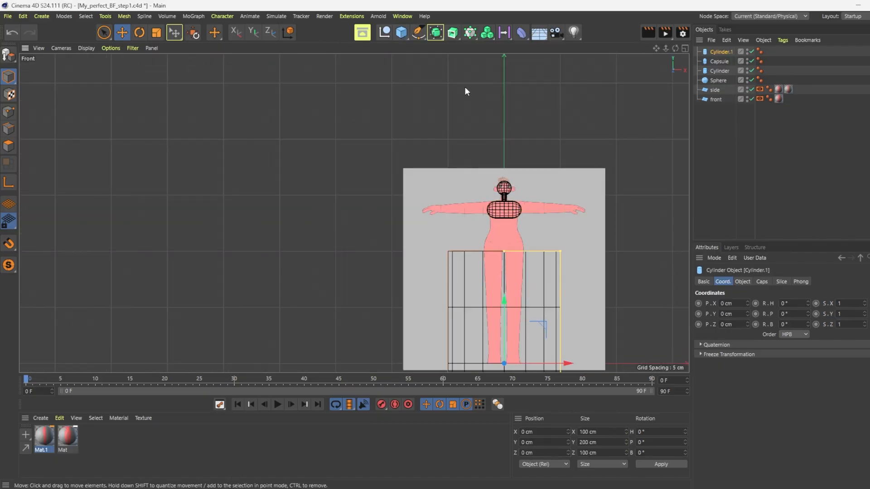
pyautogui.scroll(-3, 485, 307)
pyautogui.moveTo(499, 293); pyautogui.dragTo(423, 297)
pyautogui.press('t')
pyautogui.press('r')
pyautogui.moveTo(523, 206); pyautogui.dragTo(580, 256)
# Scale the arm cylinder to about 11.3 by 22.6 cm and place it on the upper arm at about 26.2 cm X and 138.5 cm Y.
pyautogui.scroll(3, 518, 217)
pyautogui.press('e')
pyautogui.press('t')
pyautogui.moveTo(566, 223); pyautogui.dragTo(447, 330)
pyautogui.press('e')
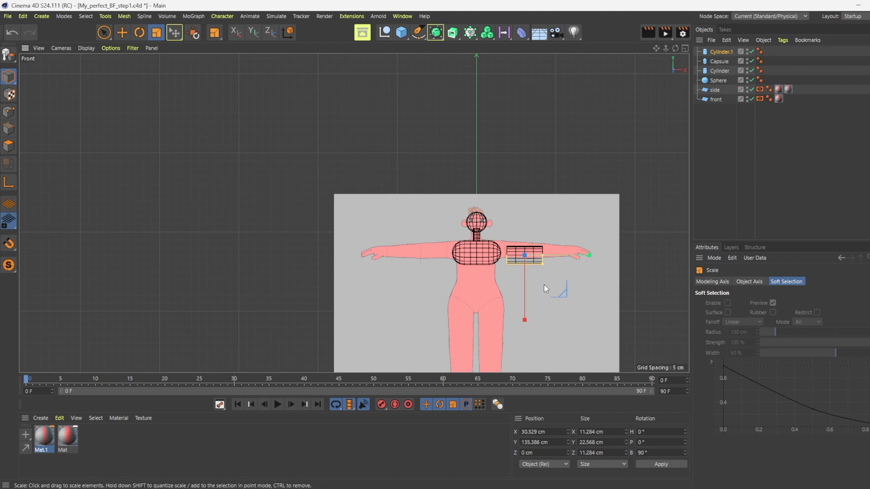
pyautogui.scroll(3, 539, 283)
pyautogui.moveTo(518, 309); pyautogui.dragTo(518, 301)
pyautogui.moveTo(575, 250); pyautogui.dragTo(563, 253)
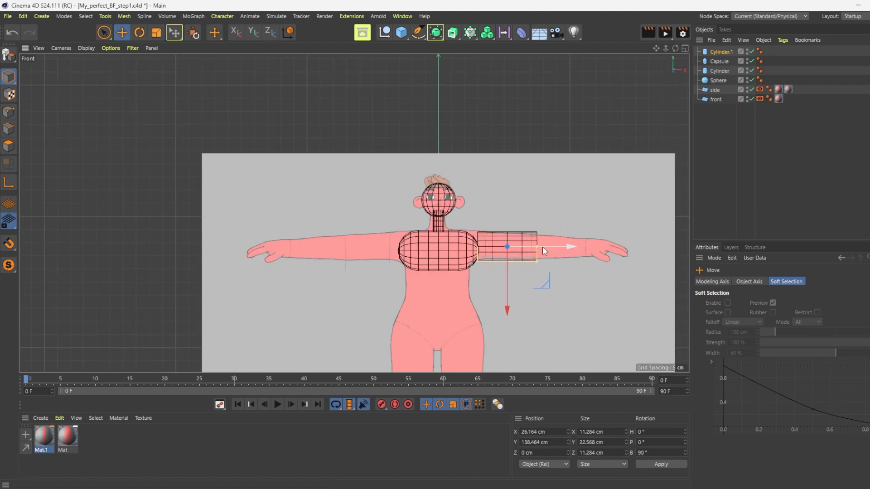
pyautogui.scroll(2, 542, 247)
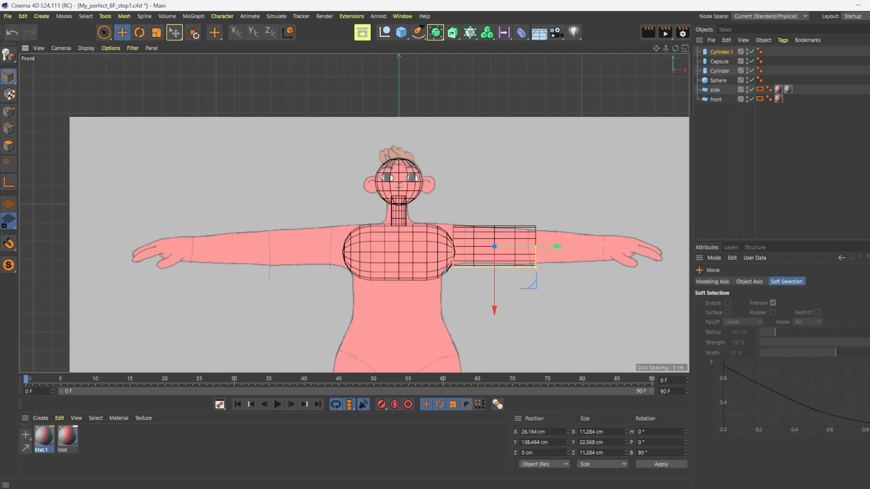
# Set the arm cylinder's height segments to 1 and refit it to about 10.6 by 21.1 cm at about 25.8 cm on X.
pyautogui.click(719, 53)
pyautogui.click(742, 282)
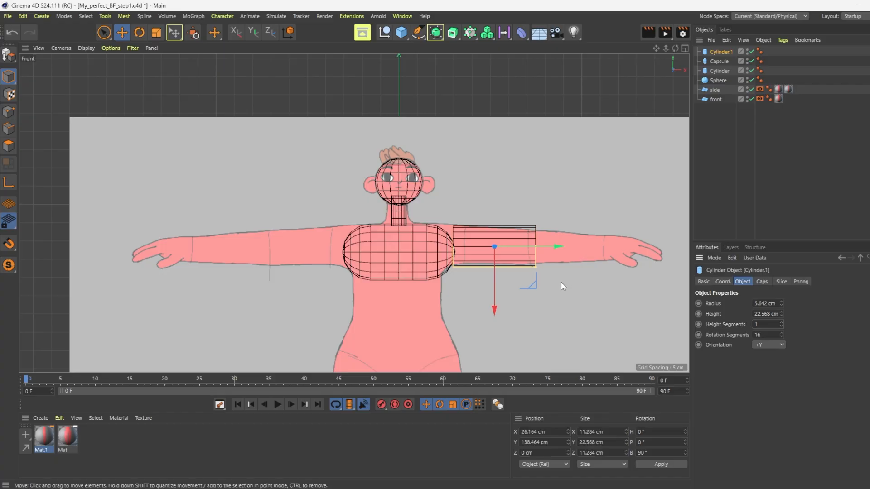
pyautogui.press('t')
pyautogui.moveTo(580, 181); pyautogui.dragTo(594, 191)
pyautogui.press('e')
pyautogui.moveTo(554, 246); pyautogui.dragTo(553, 247)
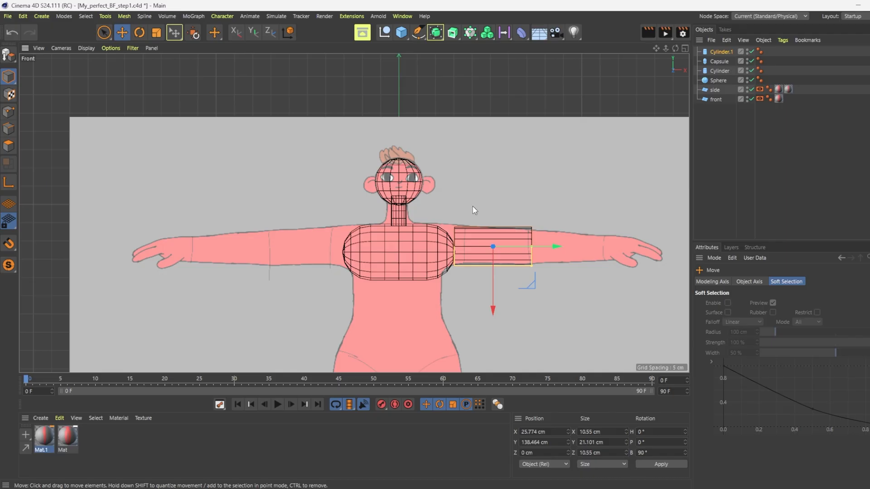
# Make the arm cylinder editable and extend its outer end points to the wrist, at about 30.6 cm on local Y.
pyautogui.rightClick(727, 52)
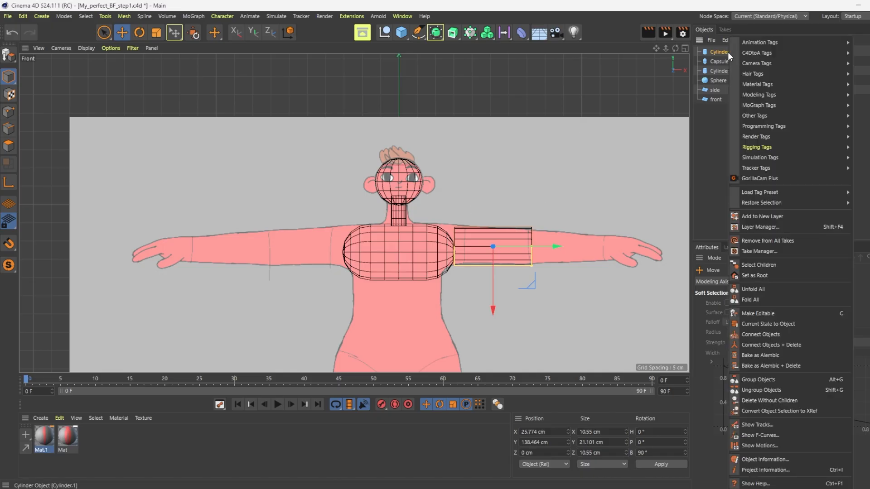
pyautogui.click(781, 315)
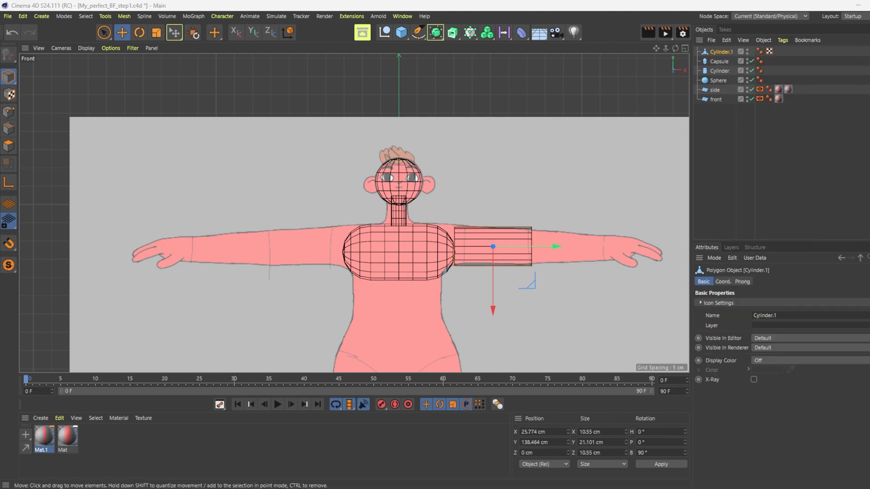
pyautogui.click(8, 112)
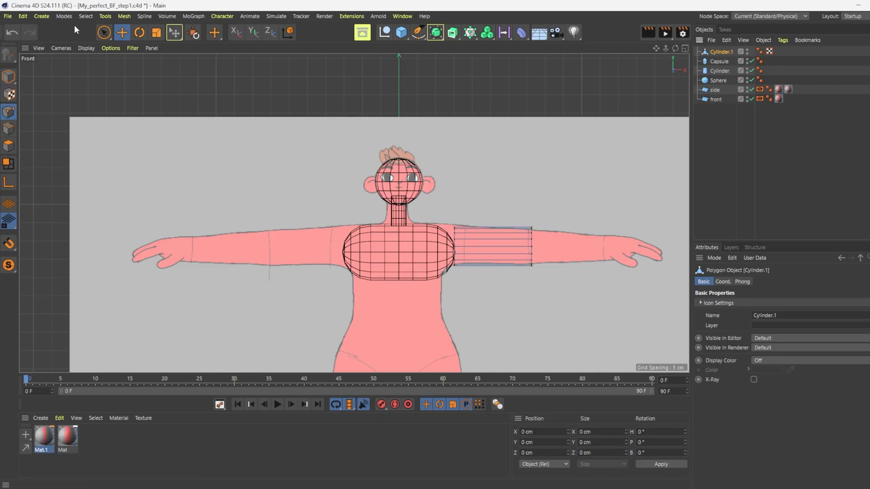
pyautogui.click(104, 32)
pyautogui.click(143, 65)
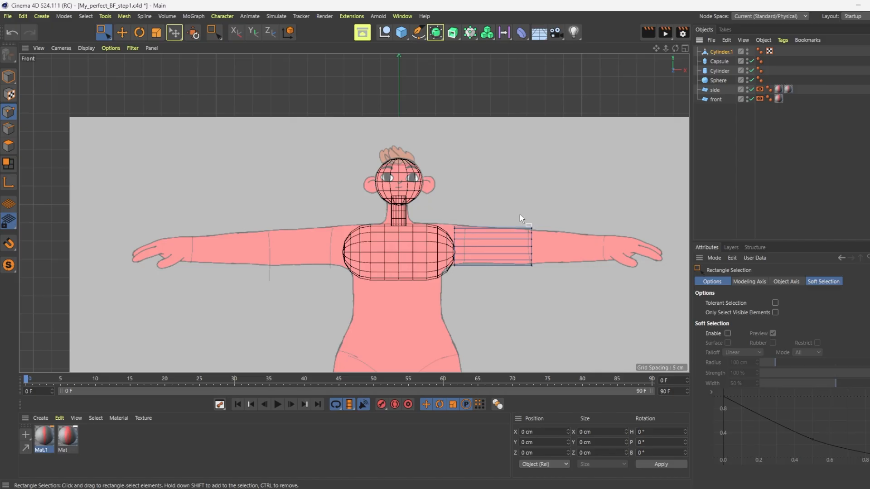
pyautogui.moveTo(520, 214); pyautogui.dragTo(560, 316)
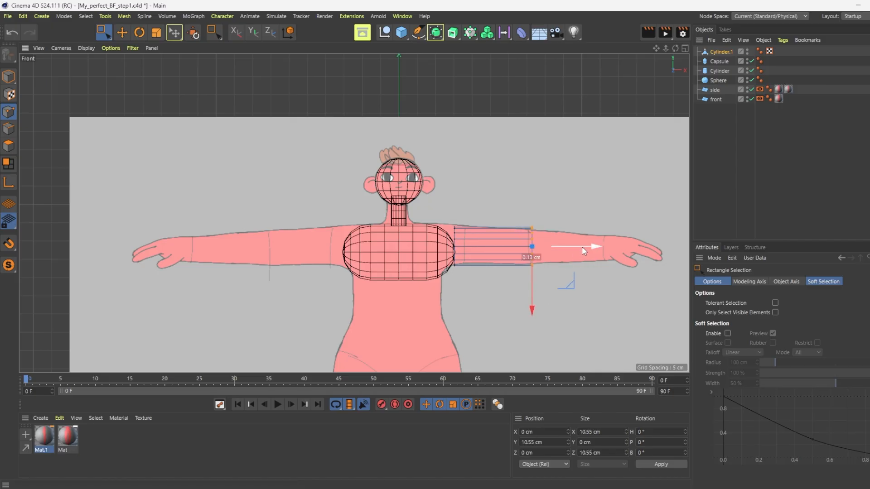
pyautogui.moveTo(583, 247); pyautogui.dragTo(654, 252)
# Taper the wrist end points to about 7.4 cm across and shift them about 0.4 cm on local X to match the arm outline.
pyautogui.press('t')
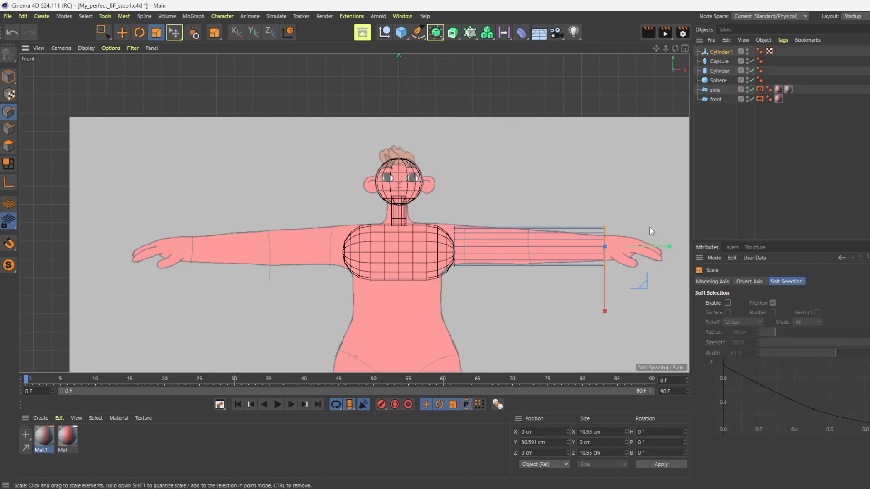
pyautogui.moveTo(637, 220); pyautogui.dragTo(626, 273)
pyautogui.press('r')
pyautogui.press('e')
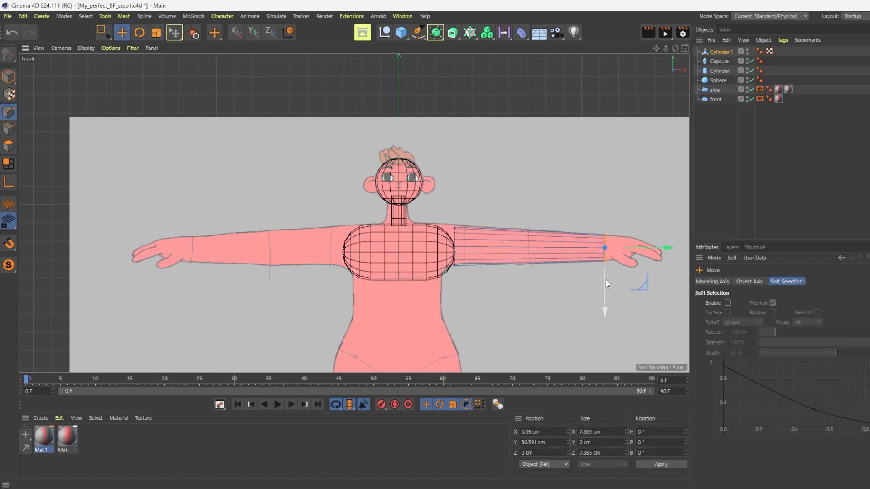
# Duplicate the whole arm cylinder and place the copy at about -7.8 cm on X.
pyautogui.click(8, 76)
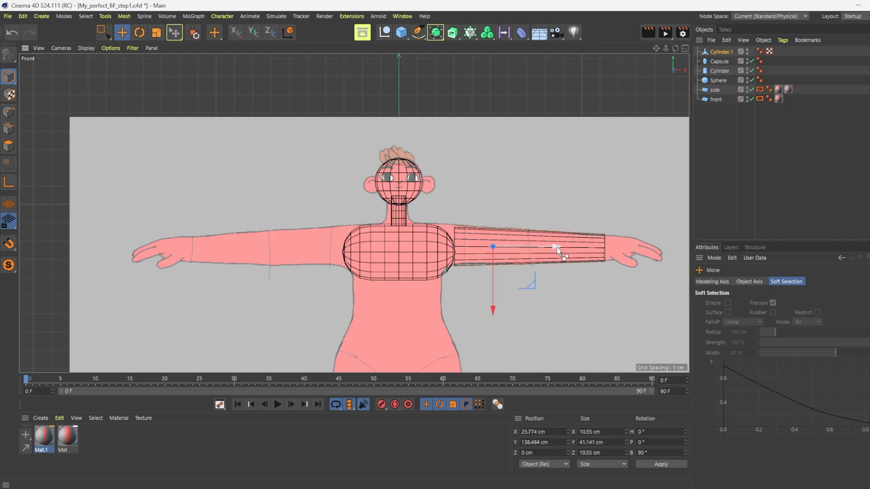
pyautogui.moveTo(555, 246); pyautogui.dragTo(432, 257)
pyautogui.hotkey('ctrl', 'c')
pyautogui.hotkey('ctrl', 'v')
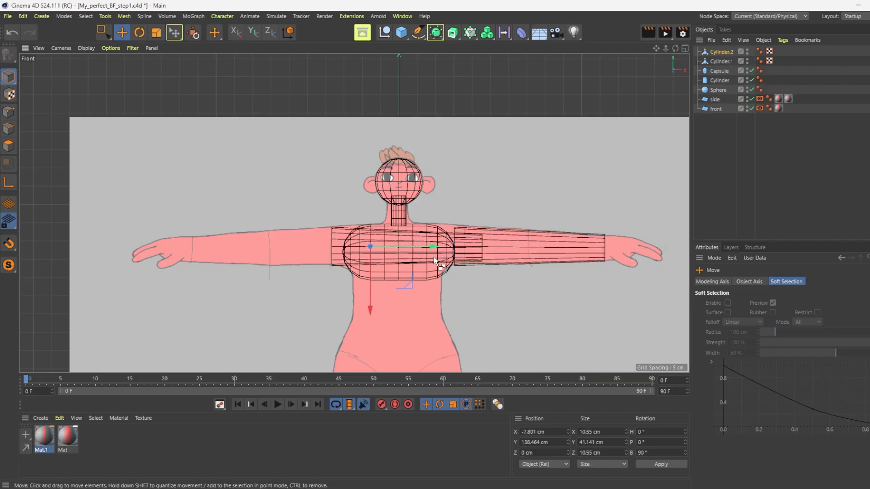
# Rotate the duplicated cylinder to a 180° bank and place it over the leg at about 9.2 cm X and 87.3 cm Y.
pyautogui.press('r')
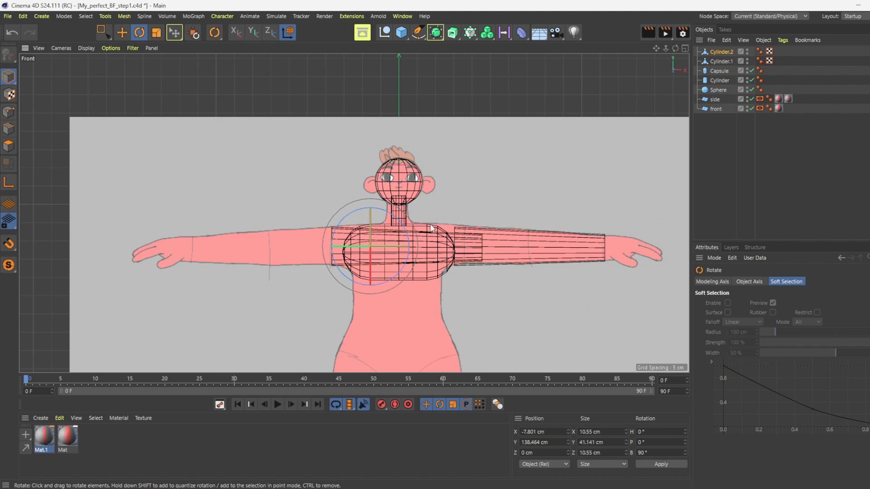
pyautogui.moveTo(393, 218); pyautogui.dragTo(399, 344)
pyautogui.press('e')
pyautogui.scroll(-5, 429, 175)
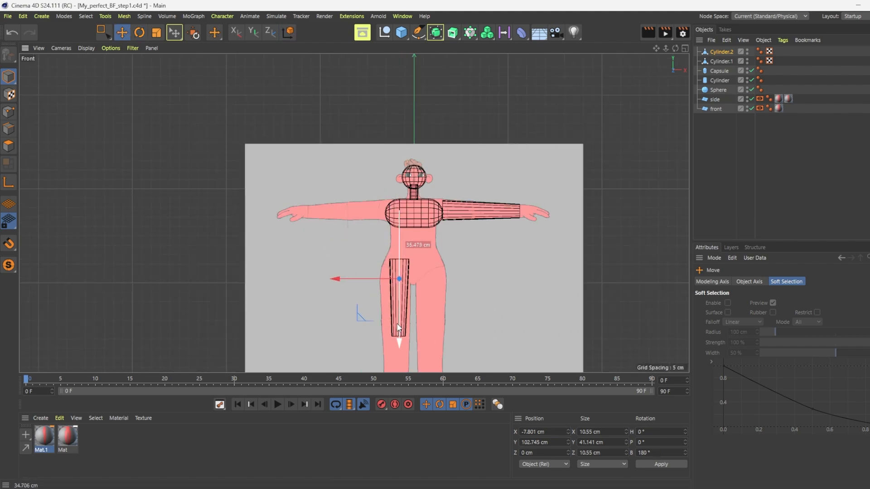
pyautogui.moveTo(368, 280); pyautogui.dragTo(400, 288)
pyautogui.moveTo(432, 342); pyautogui.dragTo(431, 370)
# Scale the leg cylinder to about 15.2 by 59.3 cm and lower it to about 84.8 cm on Y.
pyautogui.press('t')
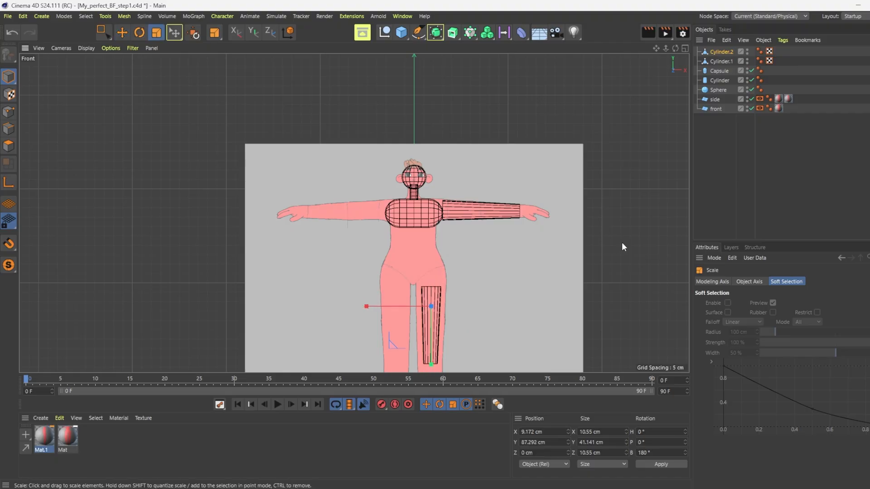
pyautogui.moveTo(621, 242); pyautogui.dragTo(651, 240)
pyautogui.moveTo(559, 246); pyautogui.dragTo(571, 246)
pyautogui.press('e')
pyautogui.scroll(-3, 464, 193)
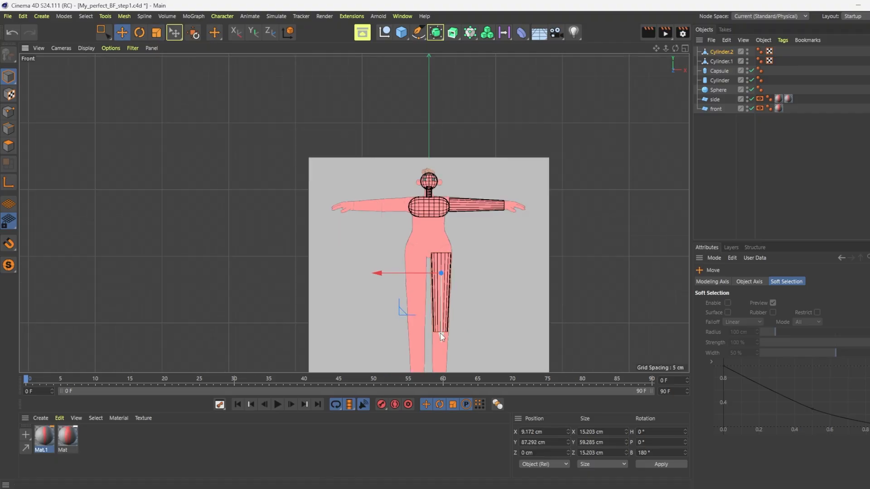
pyautogui.moveTo(440, 333); pyautogui.dragTo(441, 340)
pyautogui.scroll(-3, 477, 176)
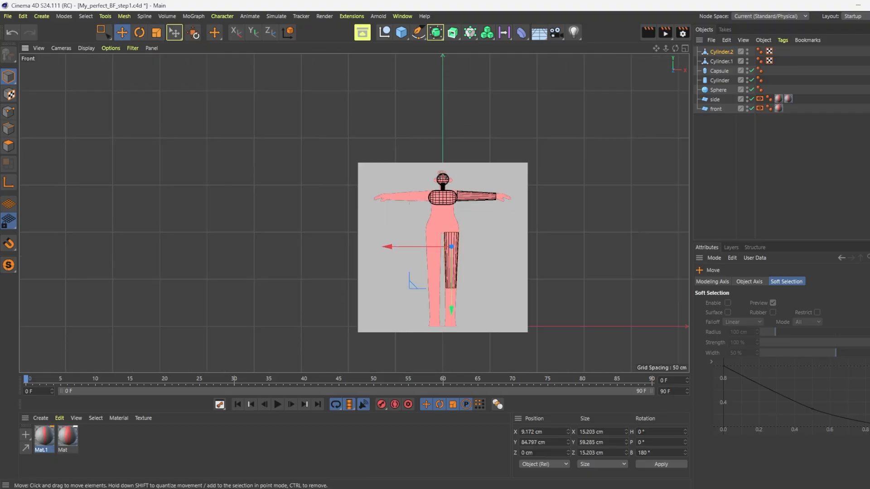
# Extend the leg cylinder's lower end points down to just above the foot in the front view.
pyautogui.scroll(3, 473, 263)
pyautogui.click(104, 32)
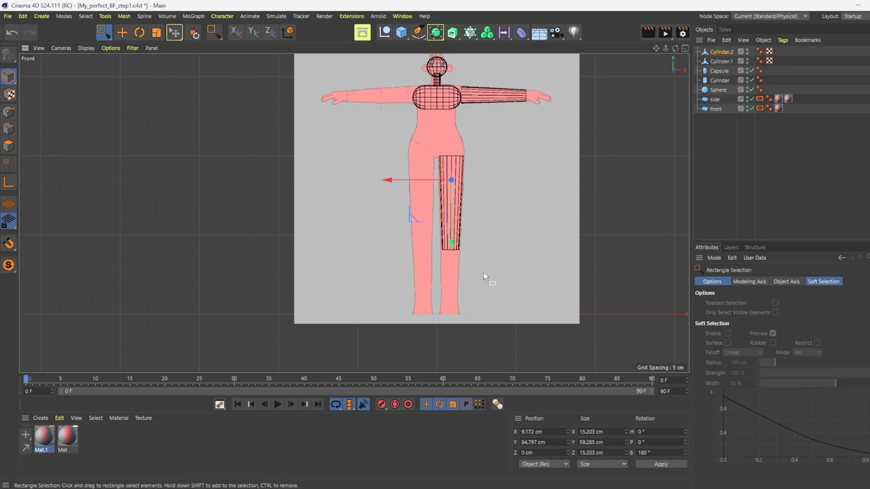
pyautogui.moveTo(483, 273); pyautogui.dragTo(414, 234)
pyautogui.click(9, 112)
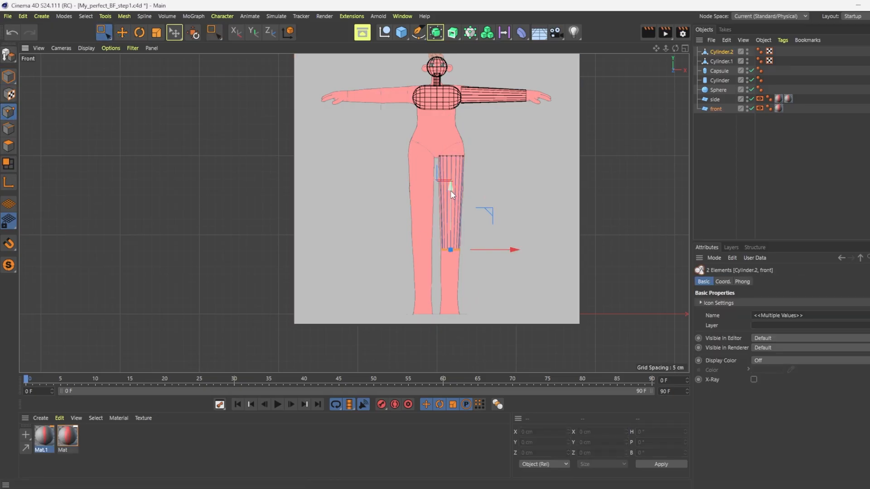
pyautogui.moveTo(450, 190); pyautogui.dragTo(446, 245)
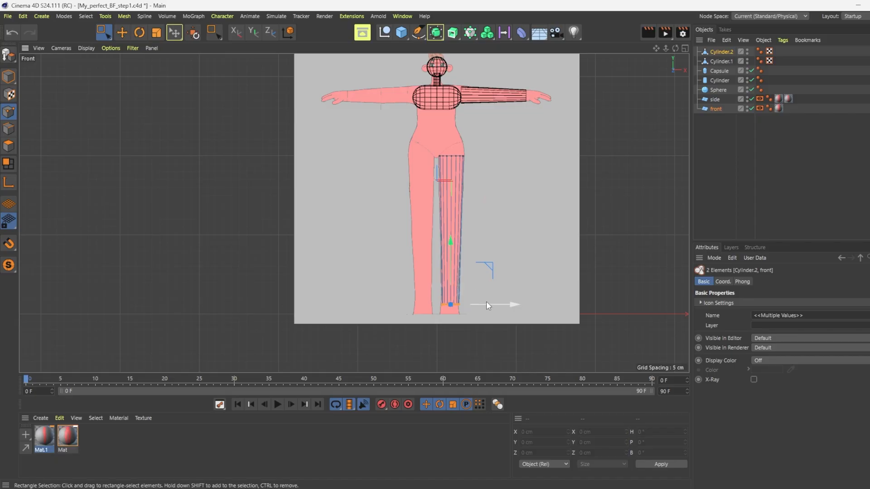
# Shift the leg cylinder's upper end points about 0.65 cm along Z to match the thigh in the side view.
pyautogui.middleClick(470, 178)
pyautogui.middleClick(230, 283)
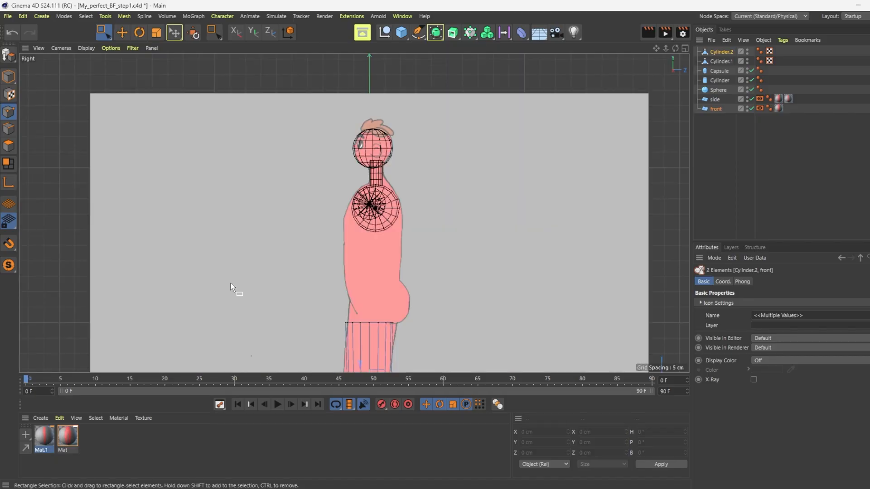
pyautogui.scroll(-6, 310, 216)
pyautogui.moveTo(312, 241); pyautogui.dragTo(343, 251)
pyautogui.scroll(6, 342, 250)
pyautogui.scroll(2, 348, 235)
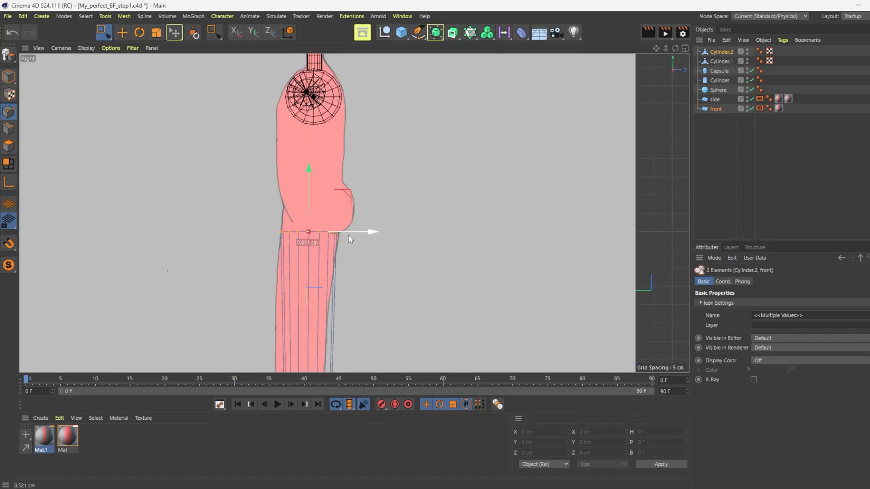
# Fit the leg cylinder's lower end points to the ankle outline in the side view, raising and shifting them back.
pyautogui.scroll(-3, 344, 204)
pyautogui.scroll(-5, 333, 184)
pyautogui.scroll(4, 339, 300)
pyautogui.moveTo(318, 288); pyautogui.dragTo(358, 300)
pyautogui.scroll(3, 343, 300)
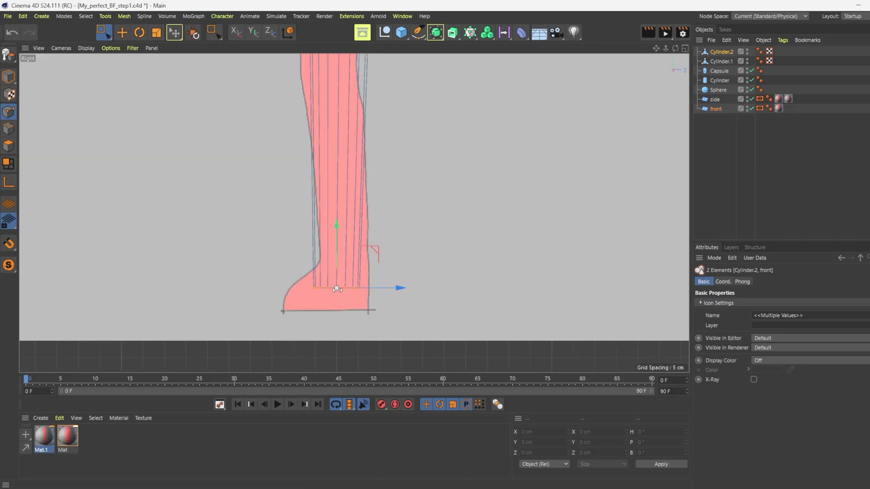
pyautogui.moveTo(336, 258); pyautogui.dragTo(335, 237)
pyautogui.moveTo(373, 267); pyautogui.dragTo(379, 270)
pyautogui.press('t')
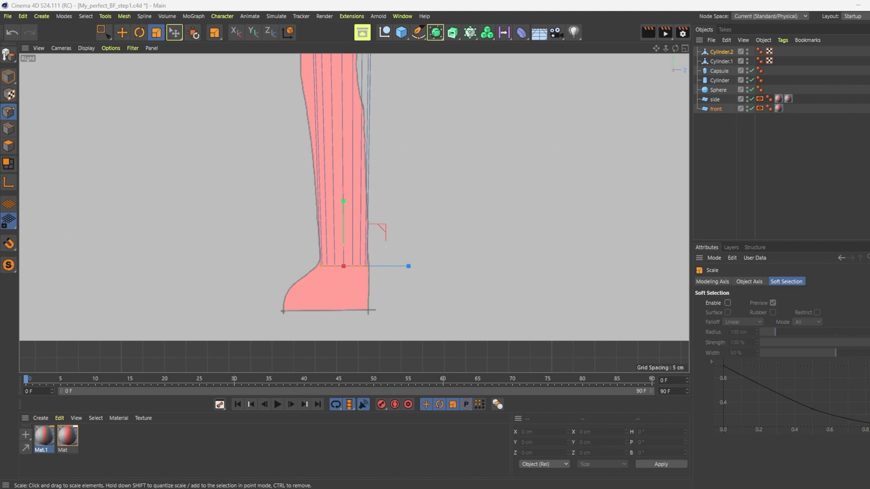
pyautogui.press('e')
pyautogui.moveTo(345, 228); pyautogui.dragTo(345, 227)
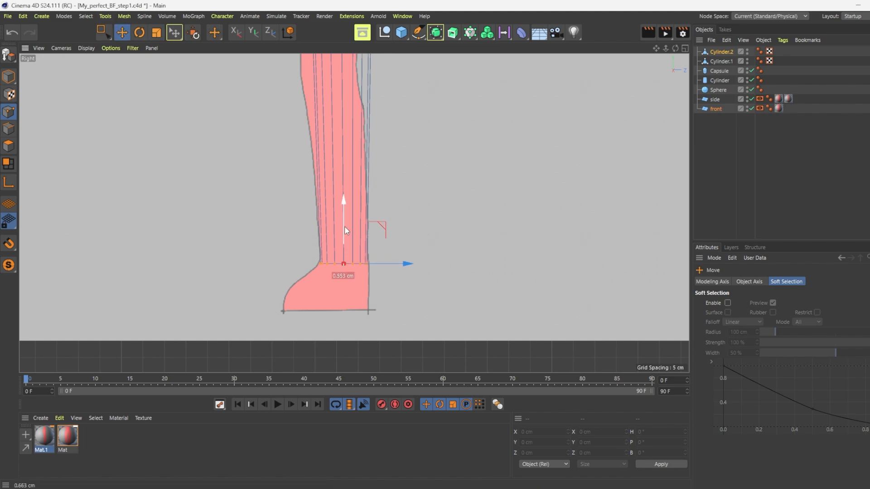
# Add an edge loop around the leg cylinder at the knee, at about 51.8% offset, with Loop/Path Cut.
pyautogui.click(8, 129)
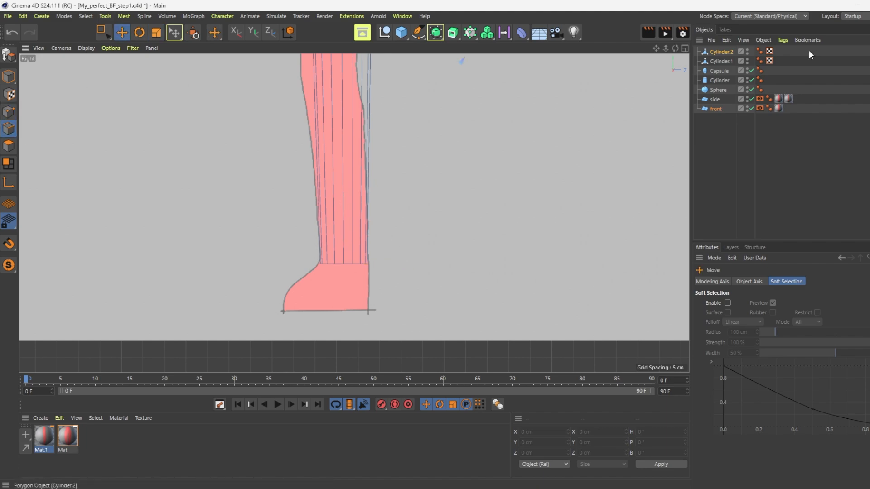
pyautogui.click(719, 51)
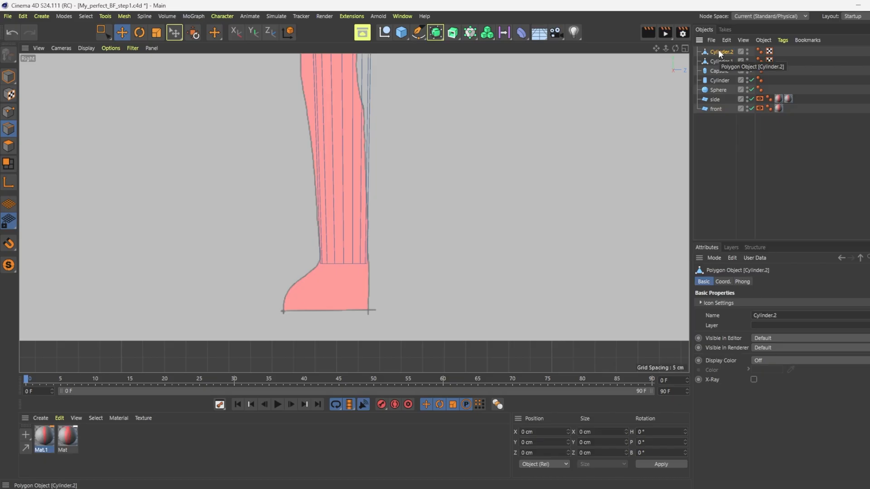
pyautogui.rightClick(455, 108)
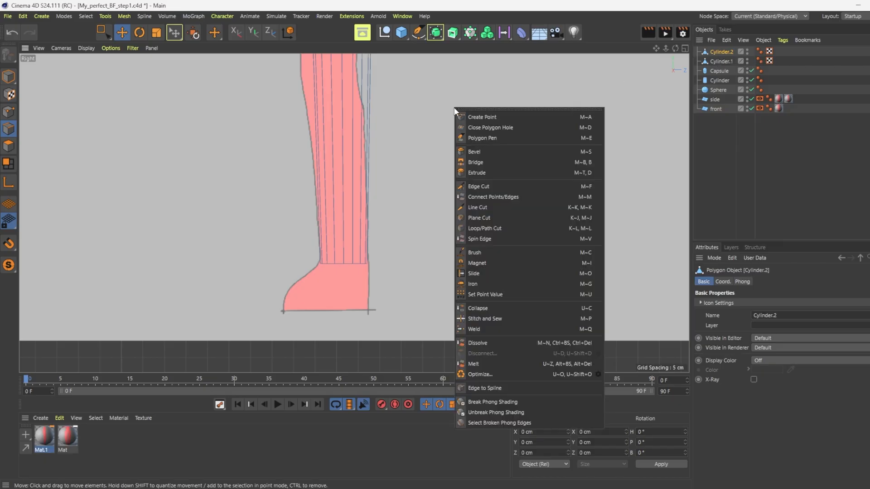
pyautogui.click(483, 230)
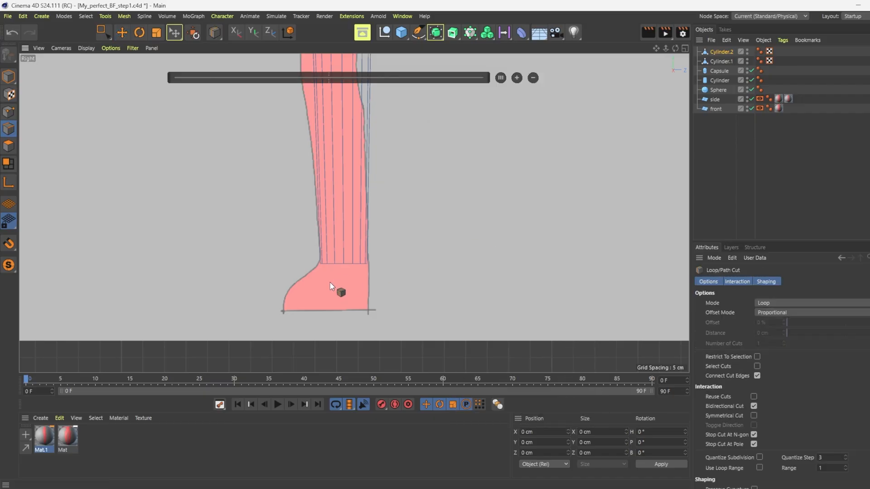
pyautogui.scroll(-4, 327, 283)
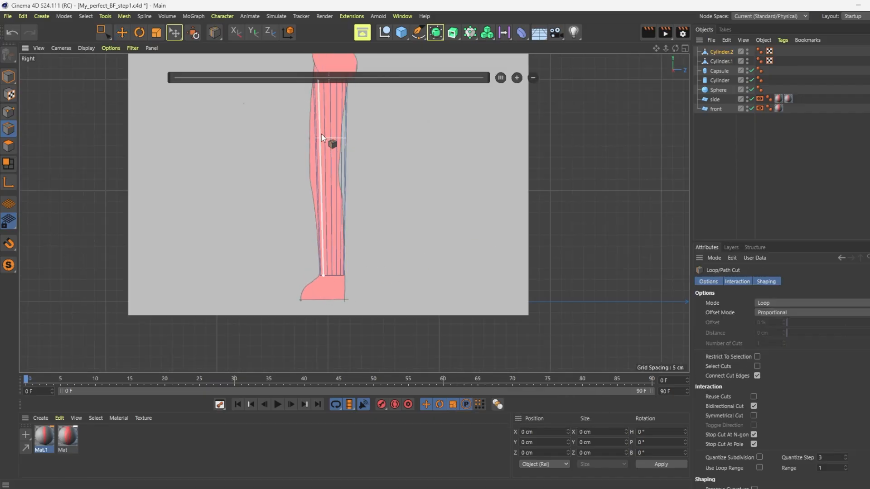
pyautogui.scroll(2, 329, 152)
pyautogui.scroll(2, 327, 152)
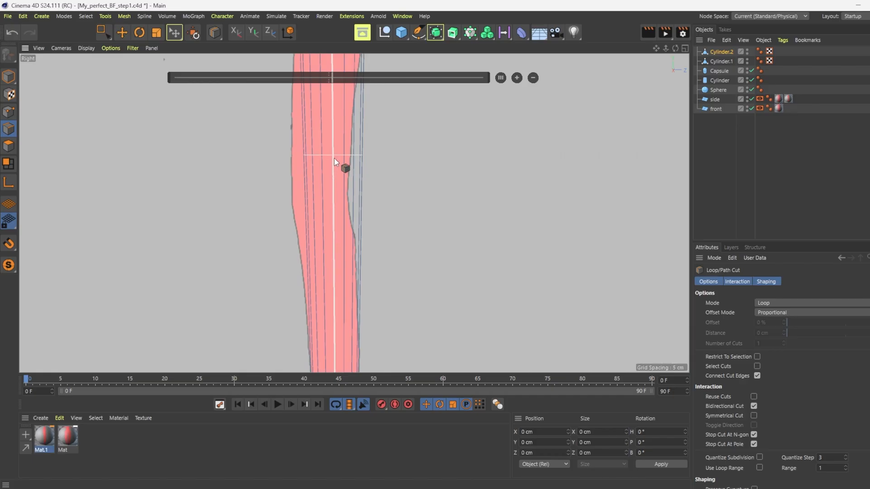
pyautogui.click(344, 199)
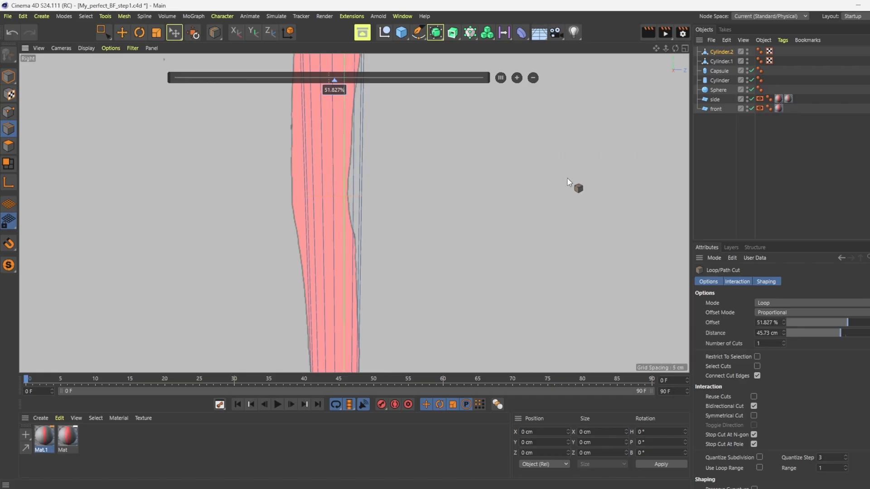
# Move the knee edge loop forward to about -1.7 cm on Z to follow the leg's bend.
pyautogui.click(123, 32)
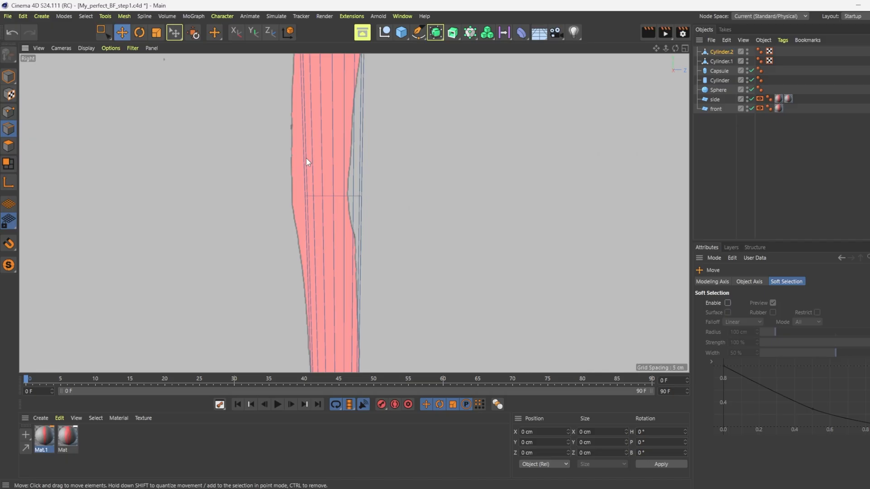
pyautogui.doubleClick(348, 197)
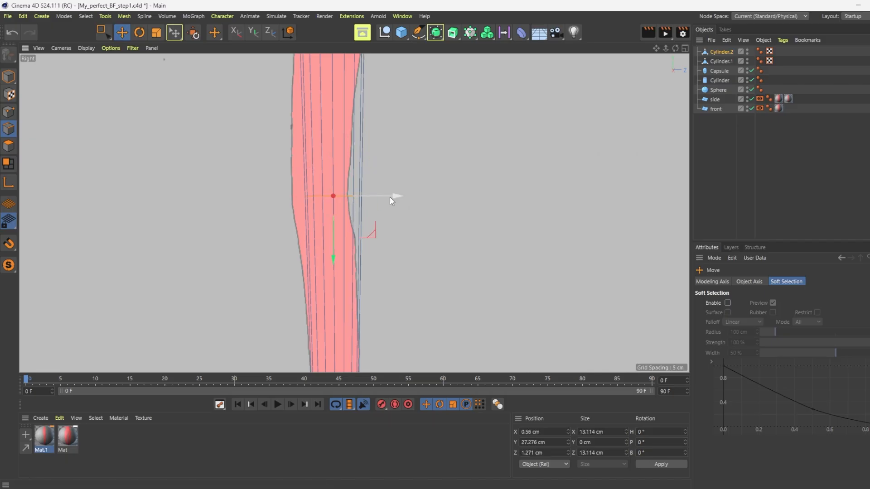
pyautogui.moveTo(390, 197); pyautogui.dragTo(377, 195)
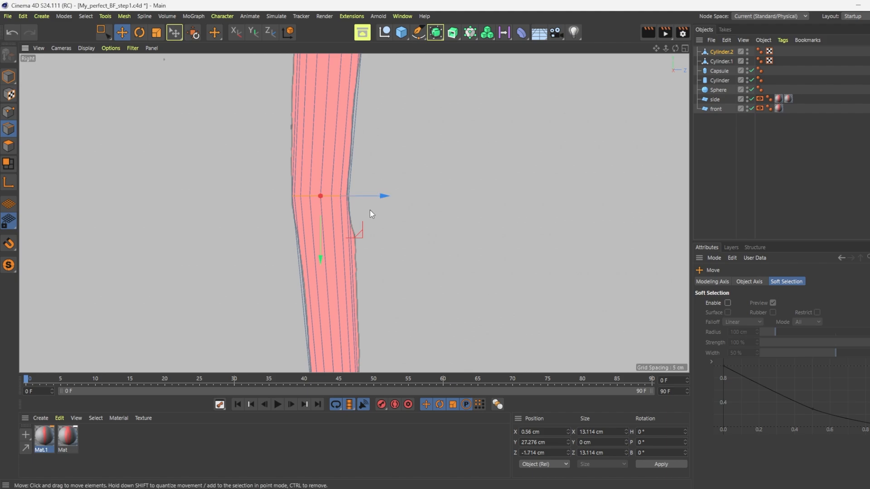
# Add an edge loop around the arm cylinder at the elbow, at about 49.3% offset, with Loop/Path Cut in the front view.
pyautogui.middleClick(528, 131)
pyautogui.middleClick(617, 257)
pyautogui.scroll(2, 506, 75)
pyautogui.click(723, 62)
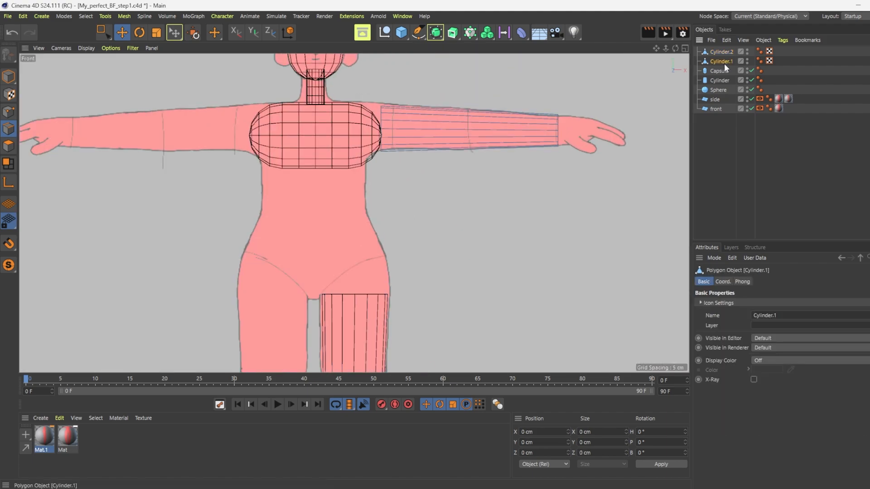
pyautogui.rightClick(469, 91)
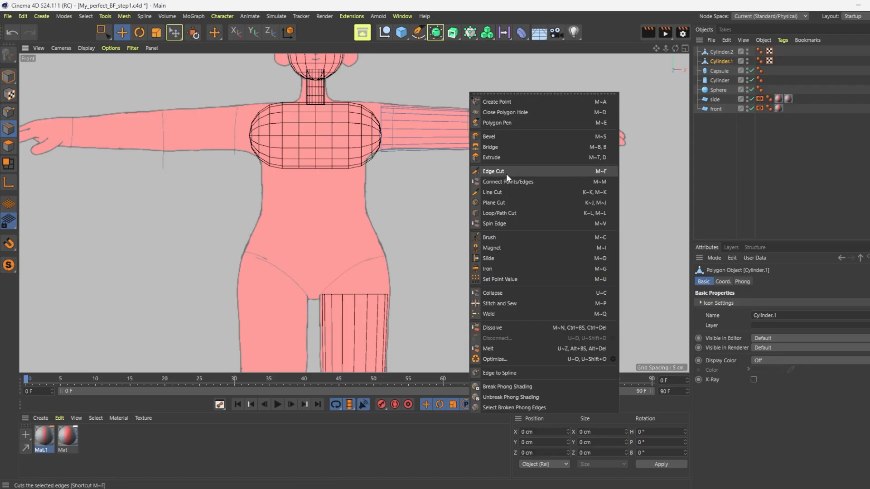
pyautogui.click(499, 214)
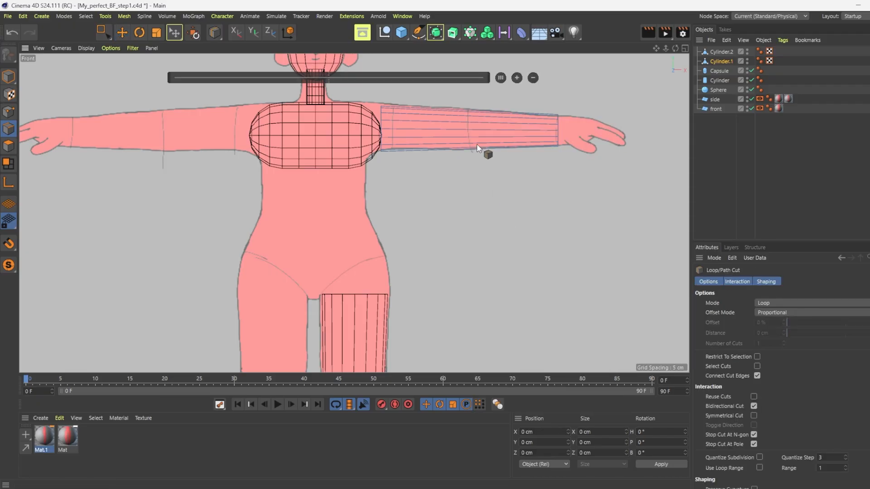
pyautogui.click(468, 110)
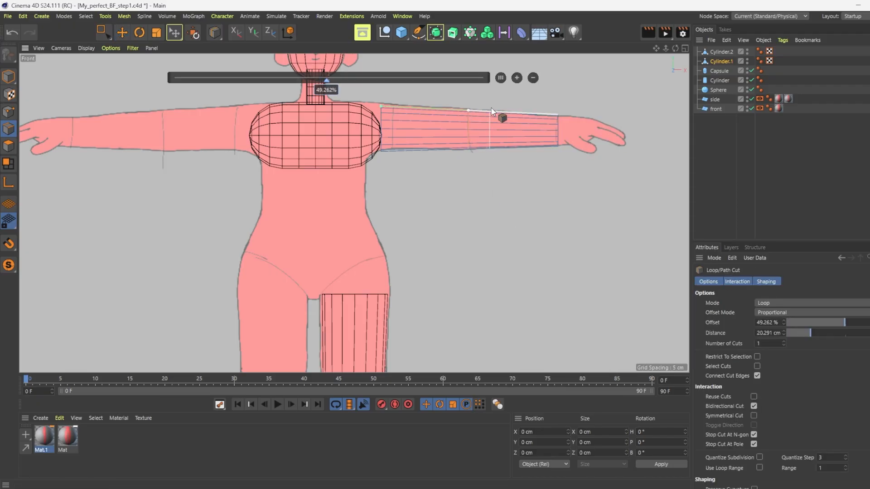
pyautogui.scroll(1, 504, 113)
# Shift the elbow edge loop to about 1.4 cm on Z in the top view to bend the arm slightly.
pyautogui.press('e')
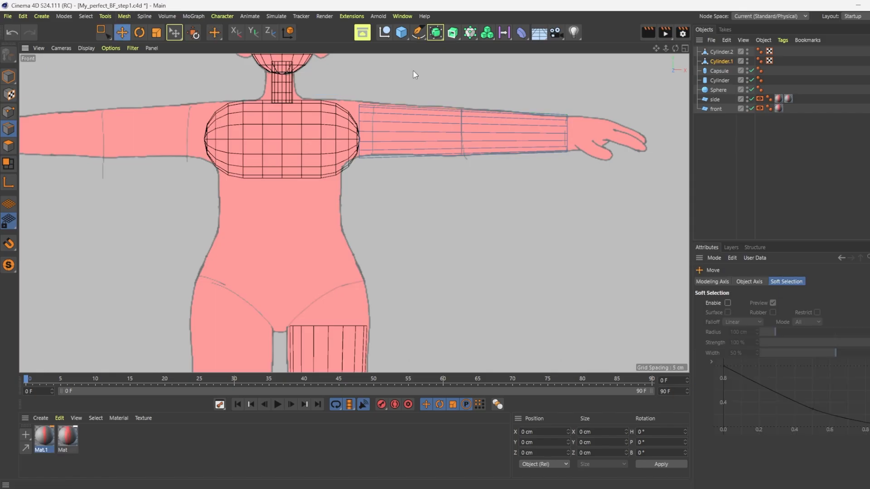
pyautogui.click(460, 138)
pyautogui.doubleClick(460, 138)
pyautogui.press('F2')
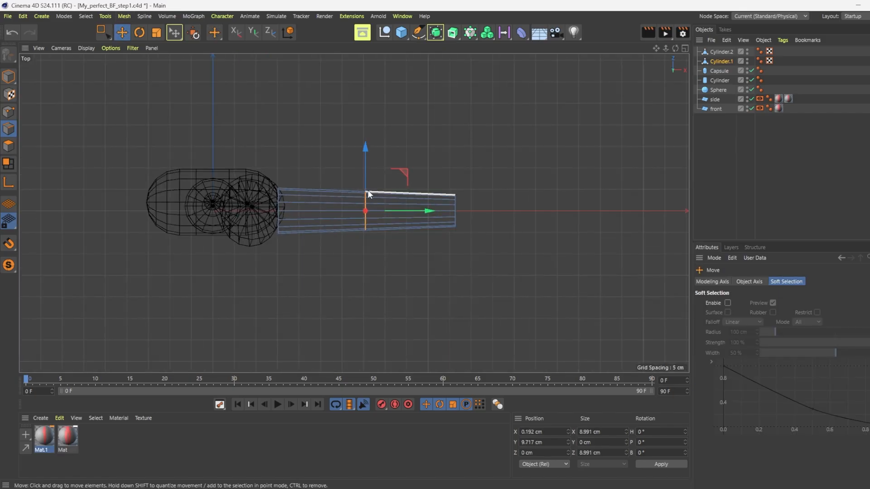
pyautogui.moveTo(368, 189); pyautogui.dragTo(365, 167)
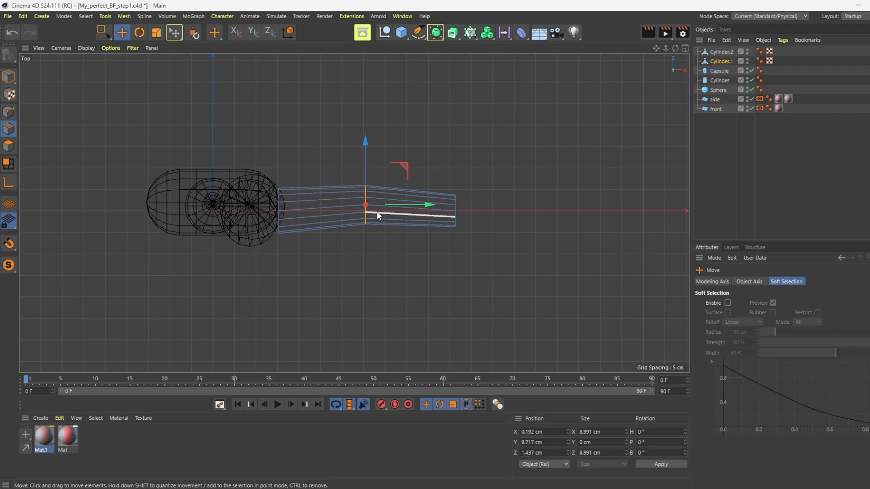
# Select the arm's wrist edge loop and rotate it to follow the forearm's direction.
pyautogui.doubleClick(454, 221)
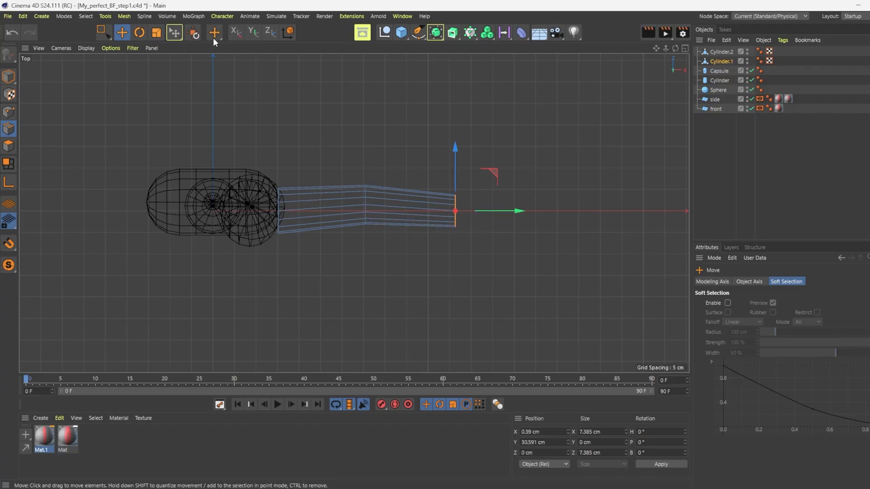
pyautogui.click(140, 32)
pyautogui.moveTo(486, 187)
pyautogui.mouseDown()
pyautogui.moveTo(489, 197)
pyautogui.moveTo(486, 187)
pyautogui.mouseUp()
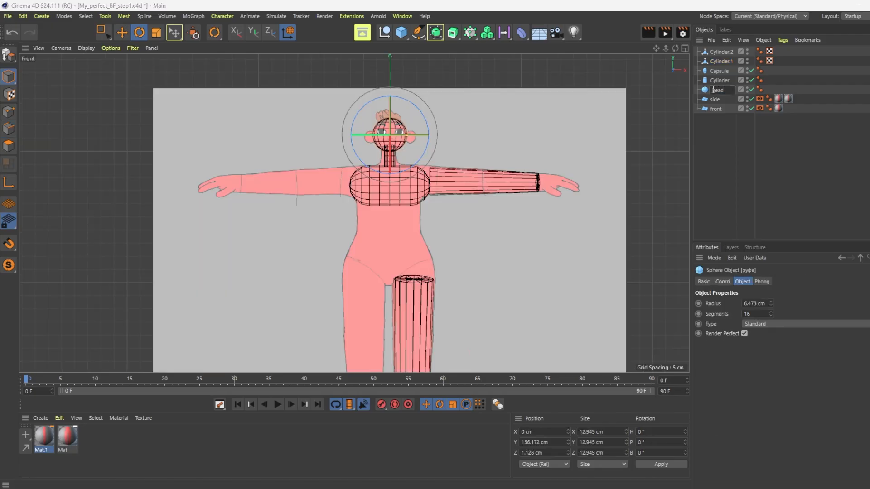
# Rename the sphere "head", the neck cylinder "neck" and the capsule "chest".
pyautogui.press('Return')
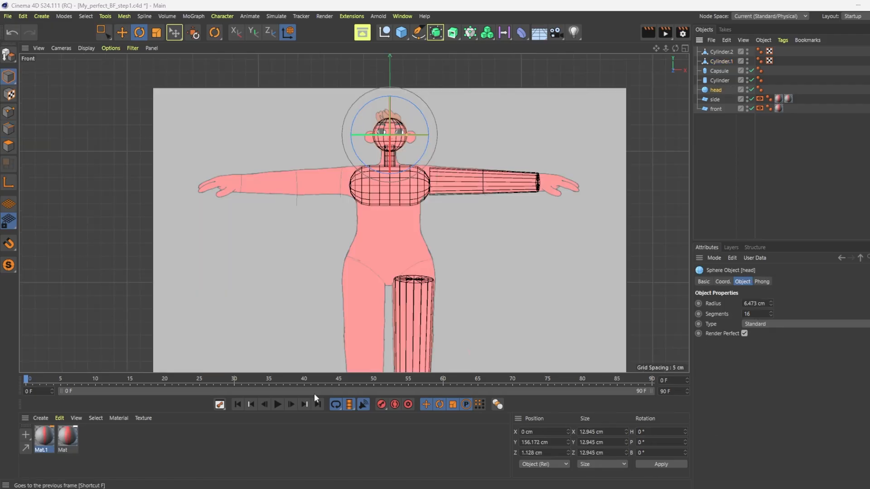
pyautogui.doubleClick(722, 81)
pyautogui.write('neck')
pyautogui.doubleClick(718, 71)
pyautogui.write('chest')
pyautogui.press('Return')
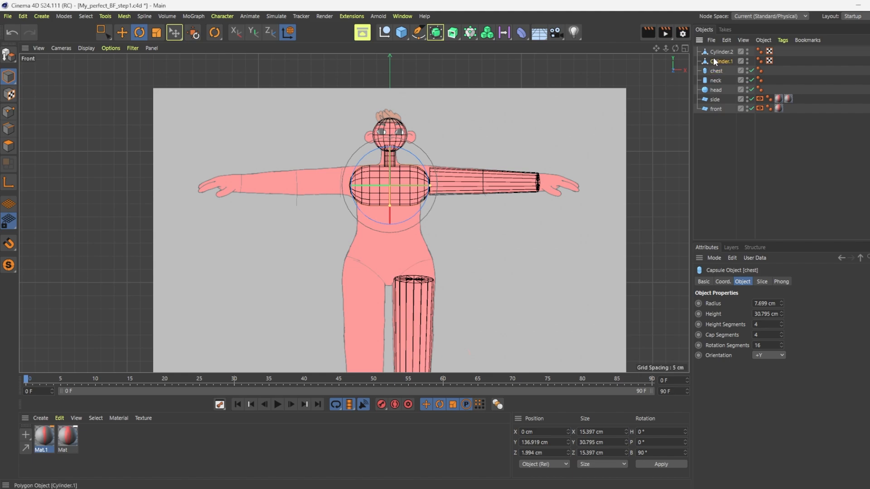
# Rename the arm cylinder "arm" and the leg cylinder "leg", and select the head sphere.
pyautogui.doubleClick(720, 61)
pyautogui.write('arm')
pyautogui.press('Return')
pyautogui.doubleClick(720, 52)
pyautogui.write('leg')
pyautogui.press('Return')
pyautogui.click(717, 90)
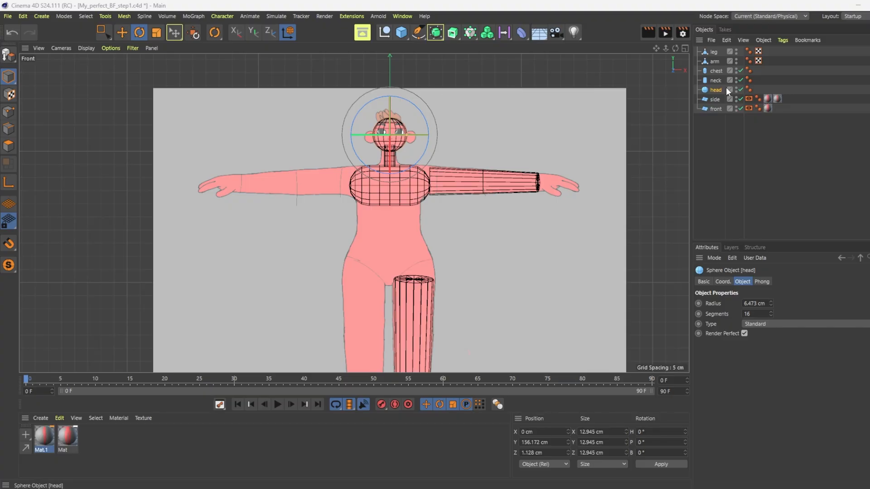
# Duplicate the head sphere and move the copy onto the wrist, about X 62 cm and Y 137.5 cm.
pyautogui.hotkey('ctrl', 'c')
pyautogui.hotkey('ctrl', 'v')
pyautogui.click(122, 32)
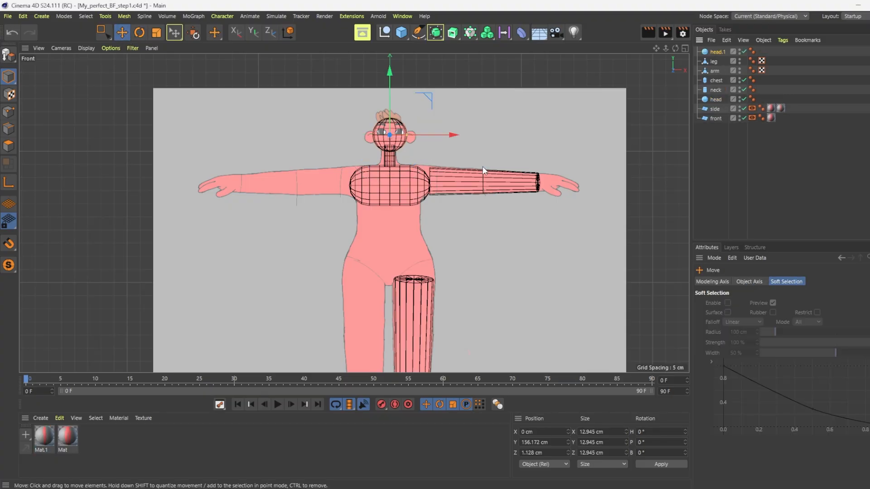
pyautogui.moveTo(437, 135); pyautogui.dragTo(597, 151)
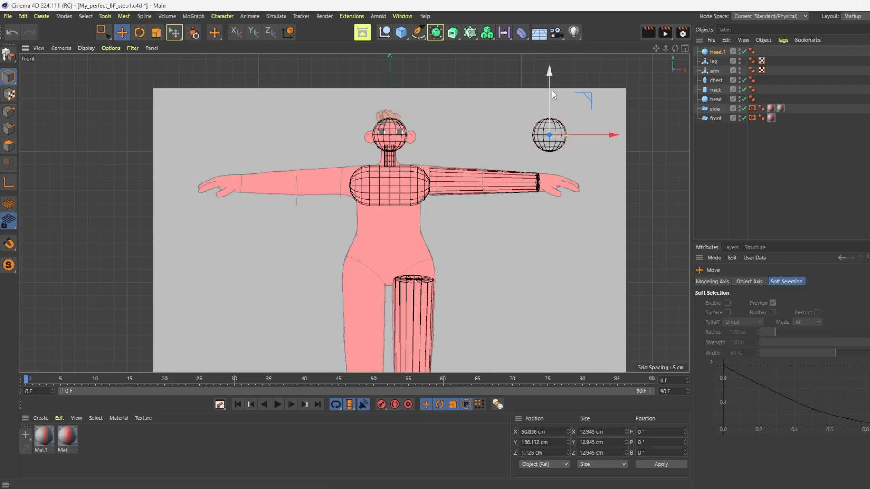
pyautogui.moveTo(552, 95); pyautogui.dragTo(553, 143)
pyautogui.middleClick(551, 195)
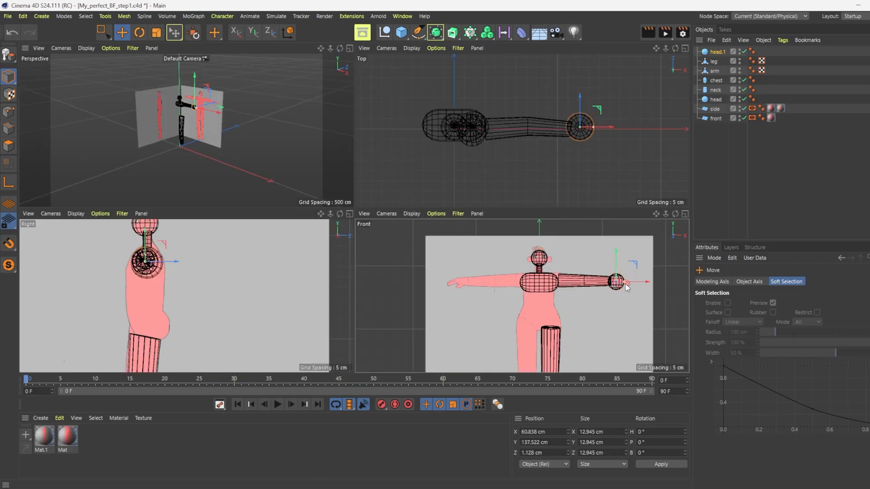
pyautogui.moveTo(626, 283); pyautogui.dragTo(643, 282)
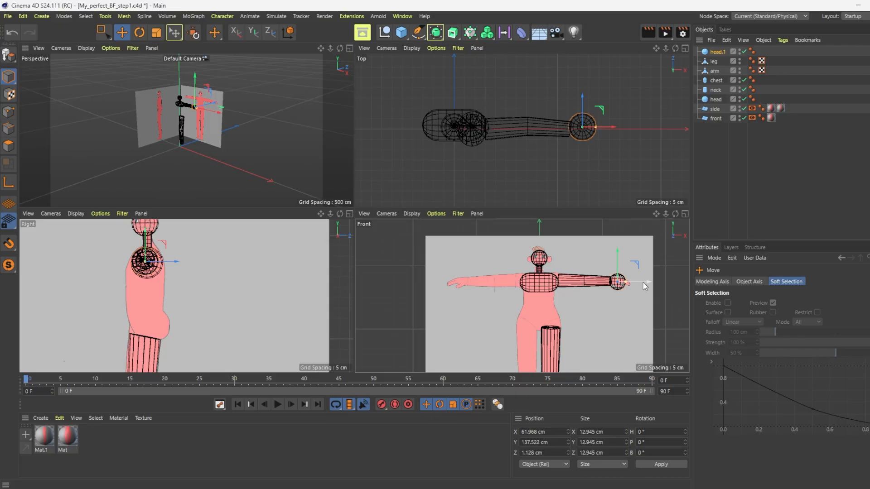
pyautogui.middleClick(642, 282)
# Rotate the hand sphere 90° in bank and reposition it at about X 62.5 cm, Y 138.1 cm.
pyautogui.scroll(5, 564, 171)
pyautogui.press('r')
pyautogui.press('e')
pyautogui.keyDown('shift'); pyautogui.moveTo(553, 166); pyautogui.dragTo(524, 235); pyautogui.keyUp('shift')
pyautogui.middleClick(297, 343)
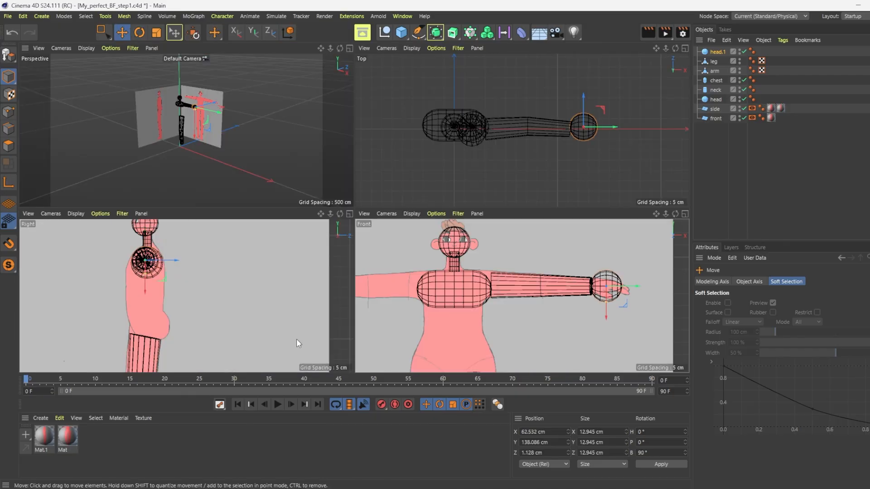
# In the top view, angle the hand sphere about -6.2° in heading and align it with the wrist at about X 62 cm, Z -0.6 cm.
pyautogui.middleClick(544, 149)
pyautogui.press('r')
pyautogui.moveTo(512, 189); pyautogui.dragTo(516, 192)
pyautogui.press('e')
pyautogui.moveTo(483, 176); pyautogui.dragTo(483, 179)
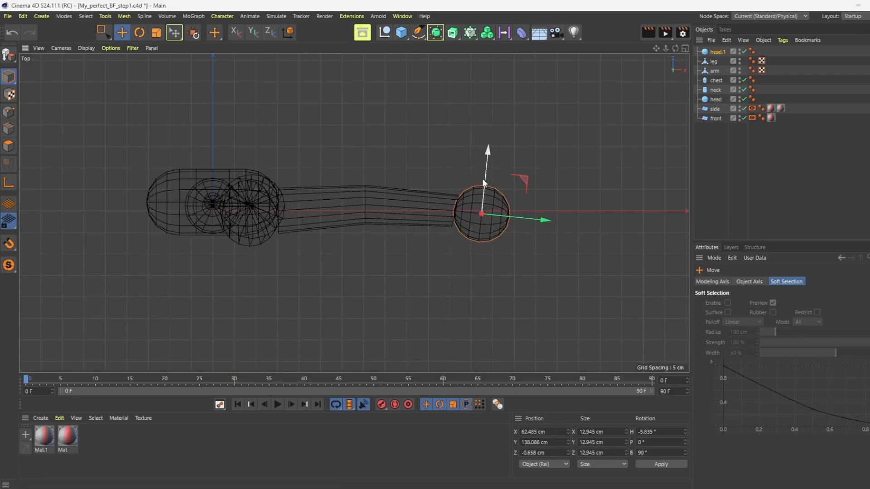
pyautogui.scroll(5, 476, 235)
pyautogui.moveTo(535, 206); pyautogui.dragTo(532, 205)
pyautogui.middleClick(573, 290)
pyautogui.press('r')
pyautogui.moveTo(601, 290); pyautogui.dragTo(603, 290)
# Make the hand sphere editable, flatten it to about 8.6 × 12.9 × 10 cm, and fit it against the wrist.
pyautogui.press('t')
pyautogui.press('c')
pyautogui.moveTo(600, 320); pyautogui.dragTo(597, 312)
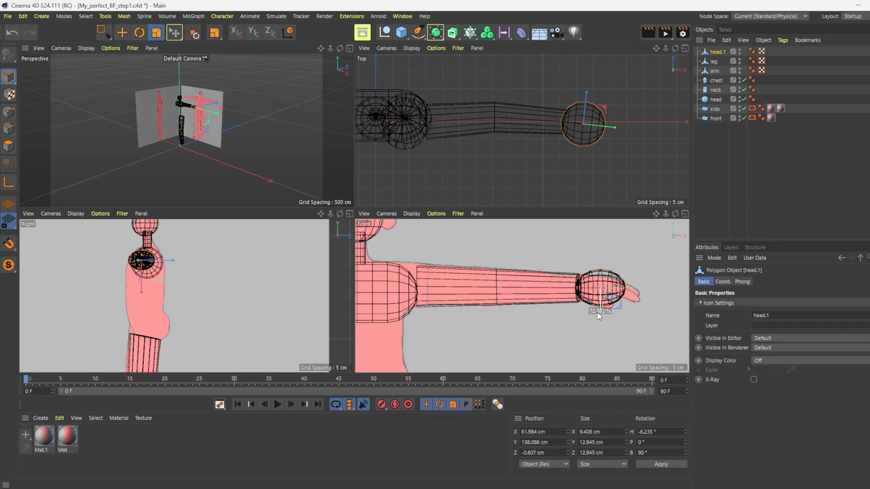
pyautogui.moveTo(586, 93); pyautogui.dragTo(583, 99)
pyautogui.moveTo(599, 319); pyautogui.dragTo(600, 317)
pyautogui.press('e')
pyautogui.press('r')
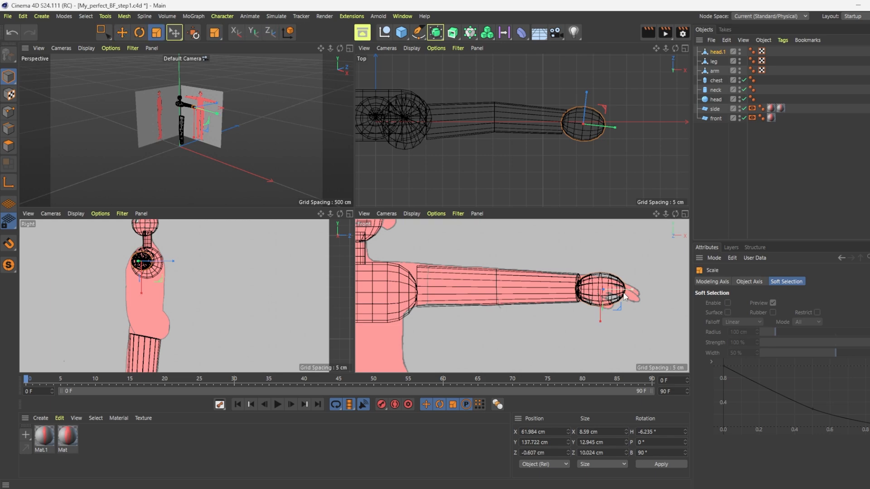
pyautogui.moveTo(610, 277); pyautogui.dragTo(616, 281)
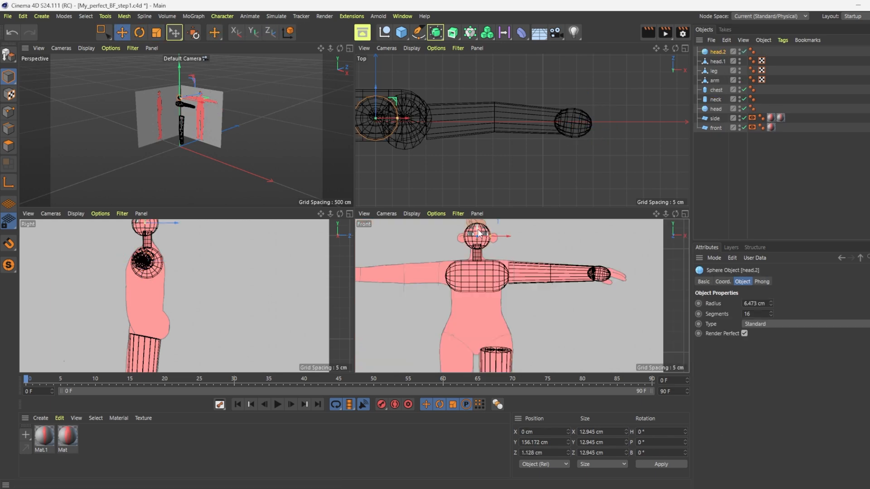
# Place another copy of the head sphere at the leg's lower end, about X 8.1 cm and Y 6.5 cm.
pyautogui.moveTo(481, 235); pyautogui.dragTo(488, 271)
pyautogui.scroll(-6, 488, 270)
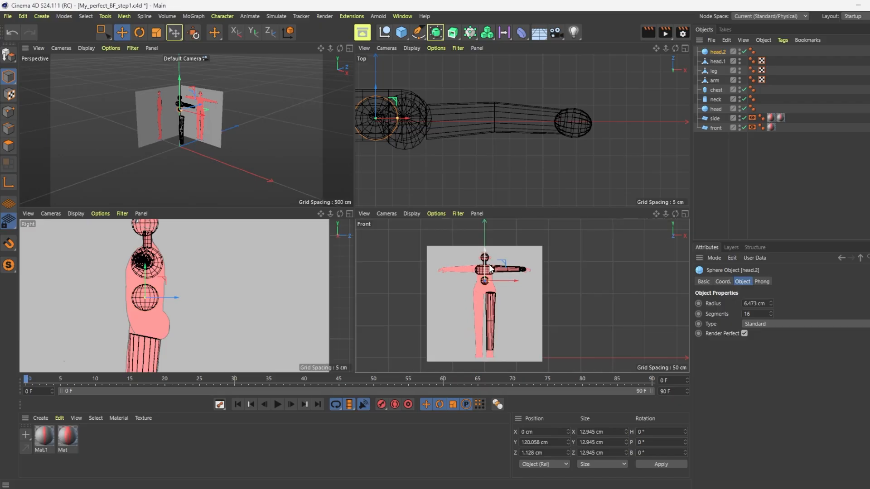
pyautogui.middleClick(494, 282)
pyautogui.moveTo(278, 123); pyautogui.dragTo(275, 250)
pyautogui.moveTo(302, 305); pyautogui.dragTo(311, 309)
pyautogui.scroll(3, 287, 311)
pyautogui.moveTo(353, 289); pyautogui.dragTo(350, 287)
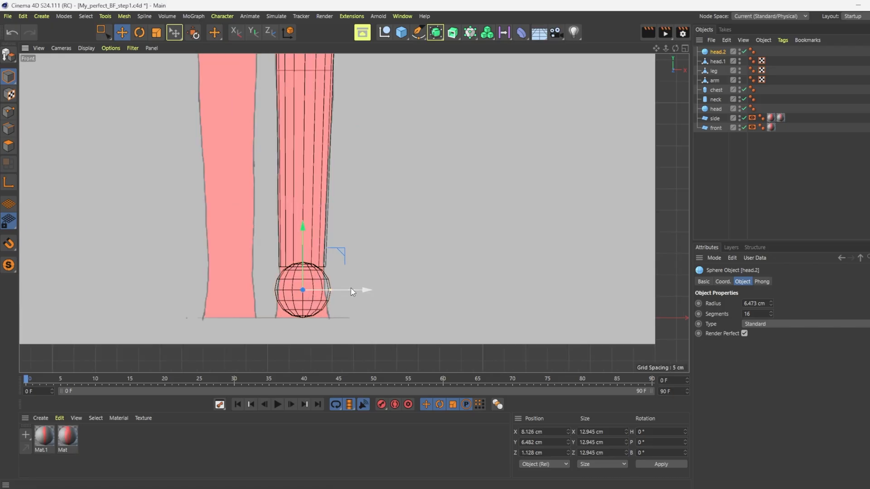
# Enlarge the foot sphere to about 24.6 cm and lower it to about Y 2.9 cm.
pyautogui.press('t')
pyautogui.moveTo(438, 247); pyautogui.dragTo(494, 238)
pyautogui.press('e')
pyautogui.moveTo(305, 225)
pyautogui.mouseDown()
pyautogui.moveTo(305, 241)
pyautogui.moveTo(305, 231)
pyautogui.moveTo(340, 233)
pyautogui.moveTo(303, 242)
pyautogui.mouseUp()
pyautogui.press('t')
pyautogui.press('e')
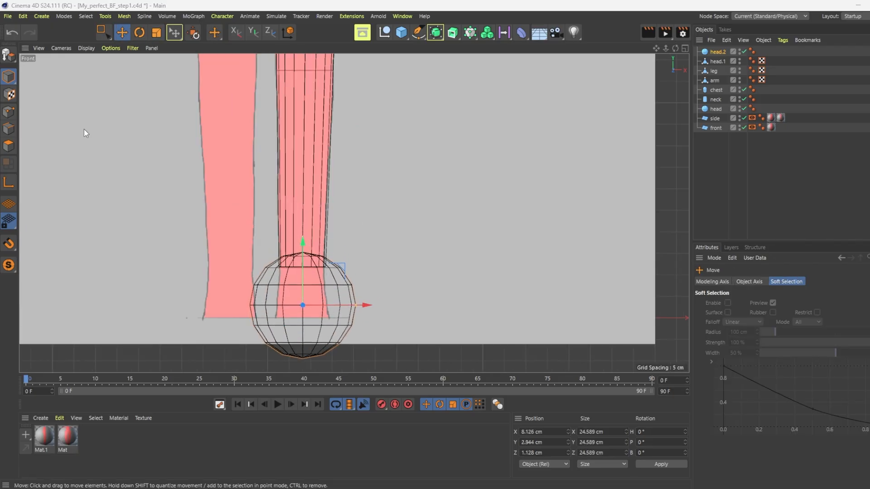
# Make the foot sphere editable and delete the points of its lower half.
pyautogui.click(8, 54)
pyautogui.click(8, 112)
pyautogui.click(104, 33)
pyautogui.moveTo(360, 364); pyautogui.dragTo(213, 312)
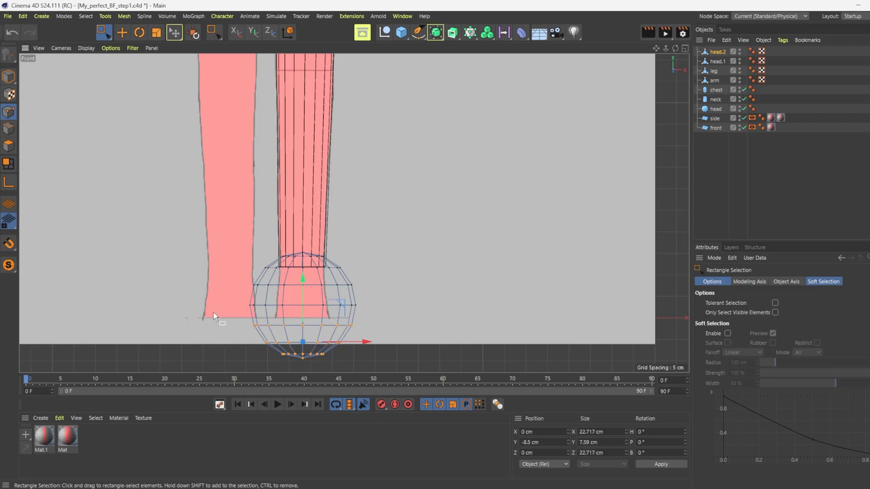
pyautogui.press('Delete')
# Narrow the remaining foot points to the leg's width and lower the bottom row to the ground line.
pyautogui.moveTo(390, 325); pyautogui.dragTo(218, 262)
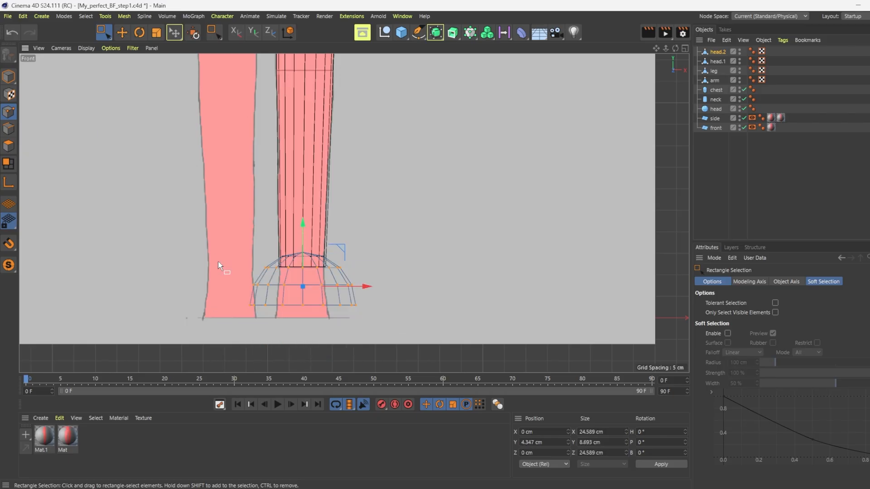
pyautogui.press('t')
pyautogui.moveTo(368, 284); pyautogui.dragTo(341, 292)
pyautogui.press('0')
pyautogui.moveTo(245, 295); pyautogui.dragTo(370, 321)
pyautogui.moveTo(300, 267); pyautogui.dragTo(300, 267)
# Scale the foot's bottom row of points to the front outline and narrow the middle row to about 10.4 cm.
pyautogui.press('t')
pyautogui.moveTo(432, 287); pyautogui.dragTo(423, 290)
pyautogui.press('0')
pyautogui.moveTo(249, 277); pyautogui.dragTo(358, 295)
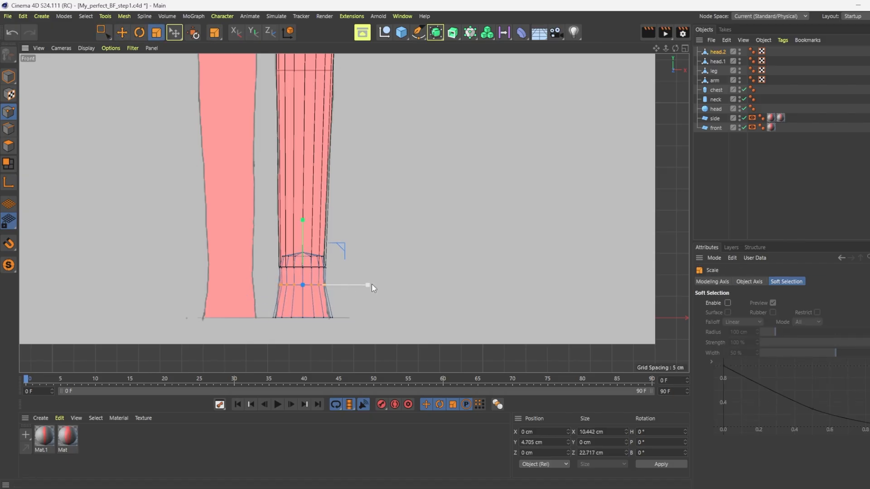
# In the side view, fit the foot's middle row to the outline and make the ankle row about 12.5 cm deep at Z 0.3 cm.
pyautogui.middleClick(371, 287)
pyautogui.middleClick(327, 313)
pyautogui.press('e')
pyautogui.moveTo(362, 336); pyautogui.dragTo(354, 337)
pyautogui.press('t')
pyautogui.moveTo(356, 335); pyautogui.dragTo(346, 334)
pyautogui.press('0')
pyautogui.moveTo(252, 311); pyautogui.dragTo(362, 324)
pyautogui.press('t')
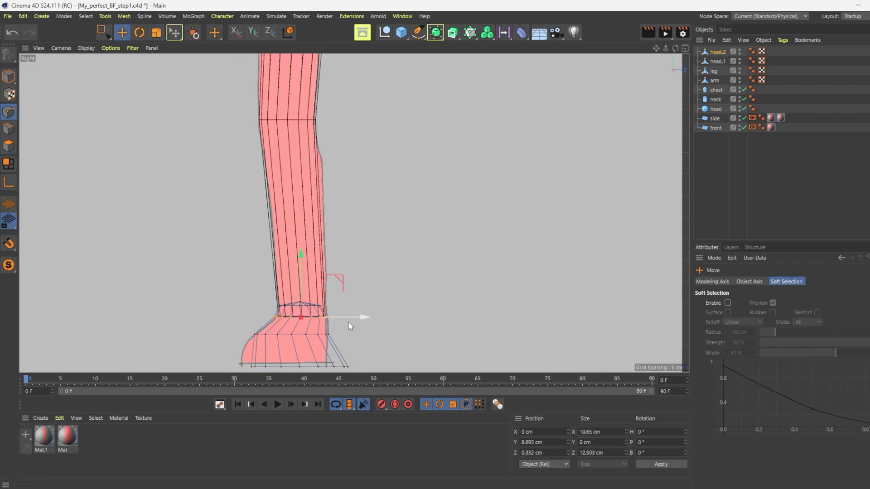
# Fit the foot's bottom row to the sole in the side view and lower the middle row to about Y 3.5 cm.
pyautogui.press('0')
pyautogui.moveTo(363, 367); pyautogui.dragTo(348, 367)
pyautogui.moveTo(284, 306); pyautogui.dragTo(284, 301)
pyautogui.press('0')
pyautogui.moveTo(339, 343); pyautogui.dragTo(245, 329)
pyautogui.moveTo(291, 274); pyautogui.dragTo(291, 280)
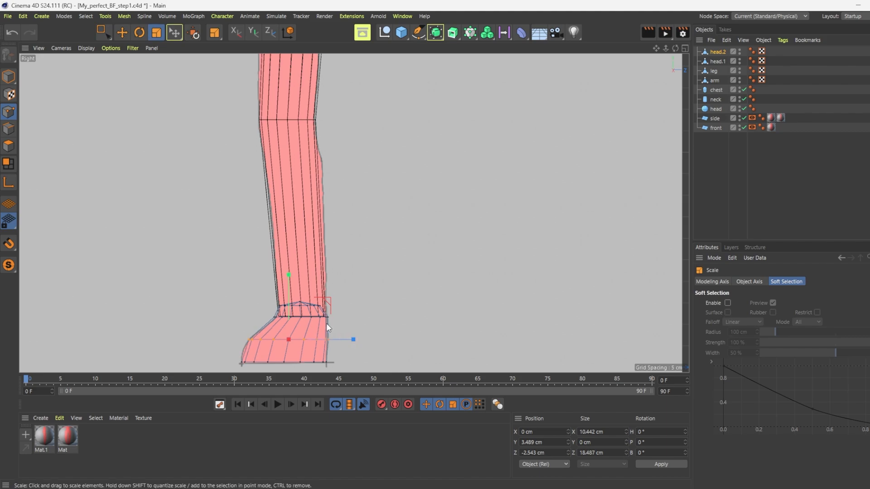
# In the front view, scale the foot's bottom row to the outline and the middle row to about 10.8 cm wide.
pyautogui.middleClick(327, 323)
pyautogui.middleClick(358, 323)
pyautogui.press('0')
pyautogui.moveTo(349, 323); pyautogui.dragTo(261, 309)
pyautogui.press('t')
pyautogui.moveTo(363, 306); pyautogui.dragTo(370, 292)
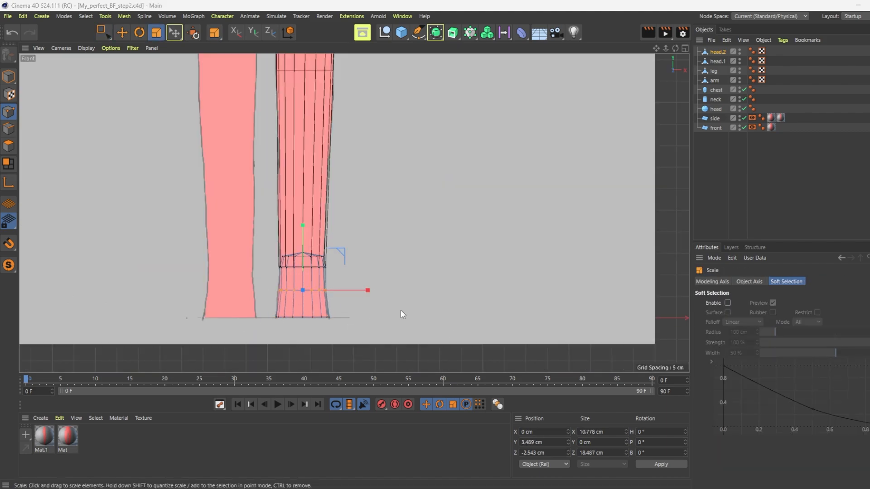
# Scale the foot's uppermost points inside the leg to about 7.2 cm wide.
pyautogui.press('0')
pyautogui.moveTo(350, 262); pyautogui.dragTo(262, 244)
pyautogui.press('t')
pyautogui.moveTo(464, 265); pyautogui.dragTo(447, 264)
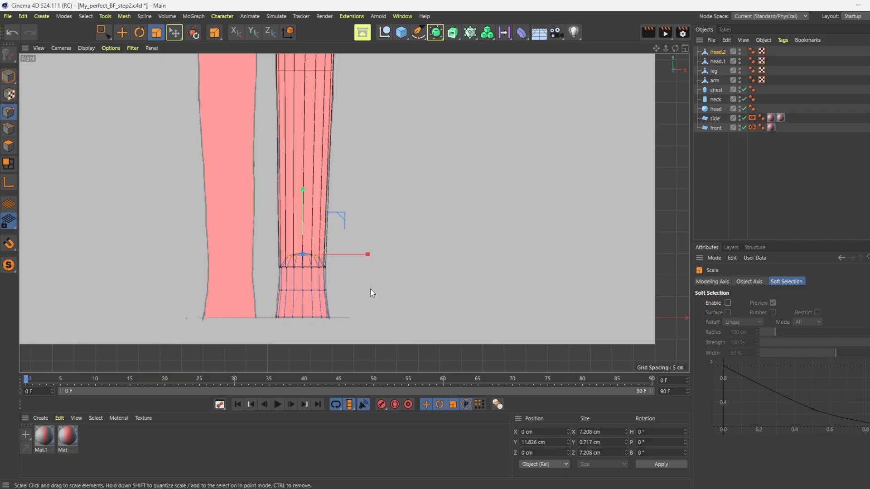
# Add a cube, raise it below the chest, and scale it down to about 24.2 cm to match the waist width.
pyautogui.scroll(-5, 317, 307)
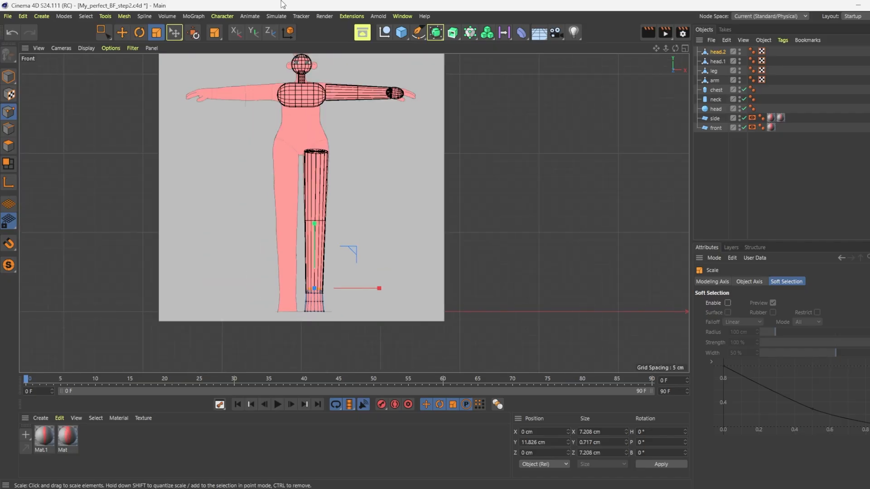
pyautogui.click(401, 32)
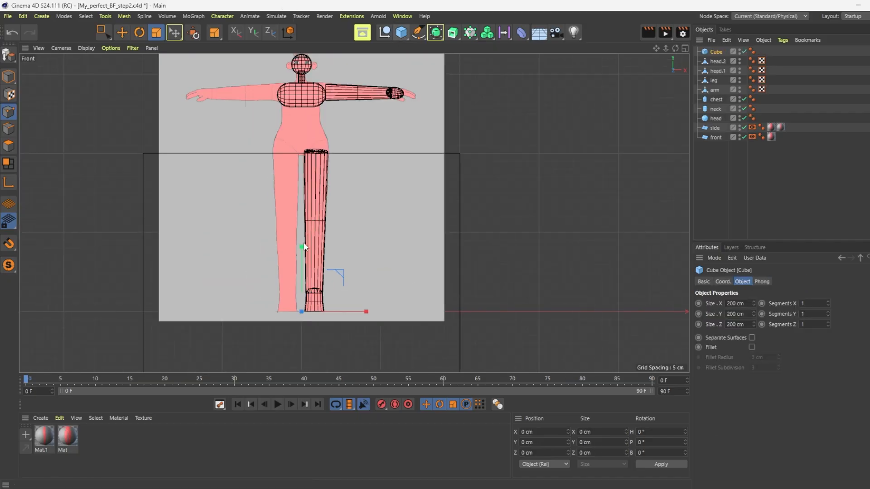
pyautogui.press('e')
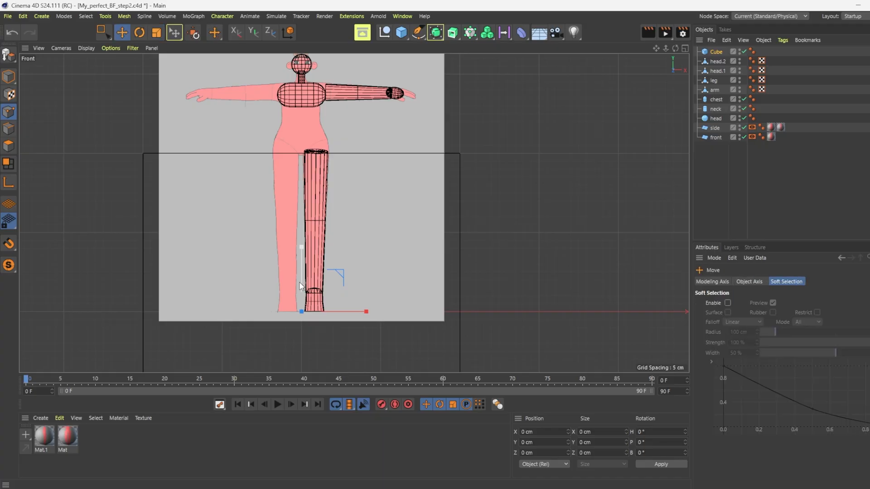
pyautogui.moveTo(302, 288); pyautogui.dragTo(306, 93)
pyautogui.press('t')
pyautogui.moveTo(463, 66); pyautogui.dragTo(207, 224)
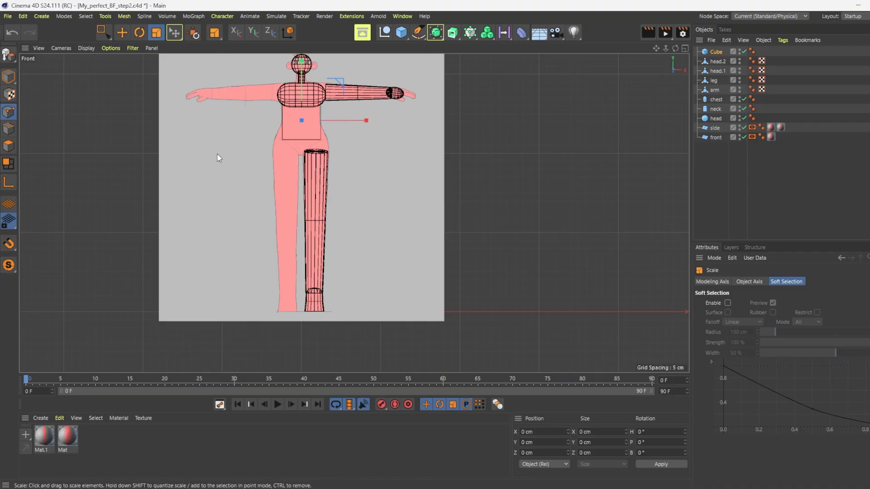
# Make the cube editable and pull its bottom edges down to the crotch, at about Y -21.7 cm.
pyautogui.scroll(3, 231, 143)
pyautogui.scroll(5, 358, 67)
pyautogui.press('c')
pyautogui.press('Return')
pyautogui.press('0')
pyautogui.moveTo(395, 221); pyautogui.dragTo(158, 167)
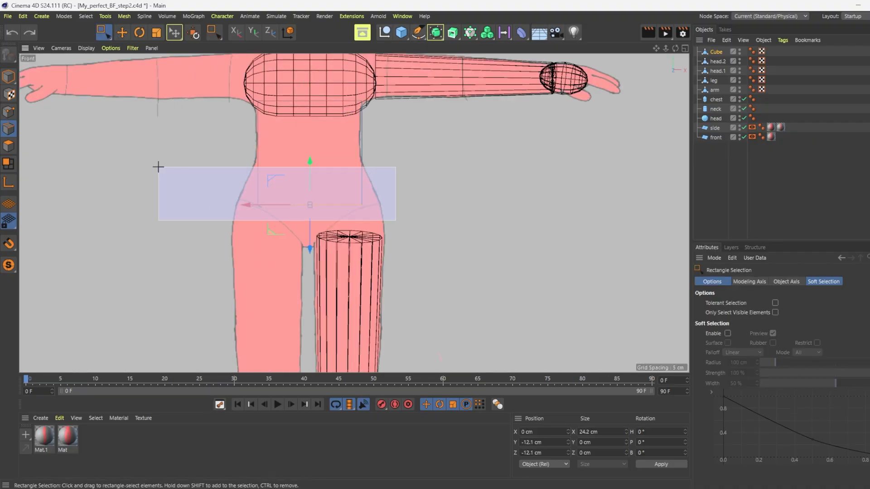
pyautogui.moveTo(311, 147); pyautogui.dragTo(307, 188)
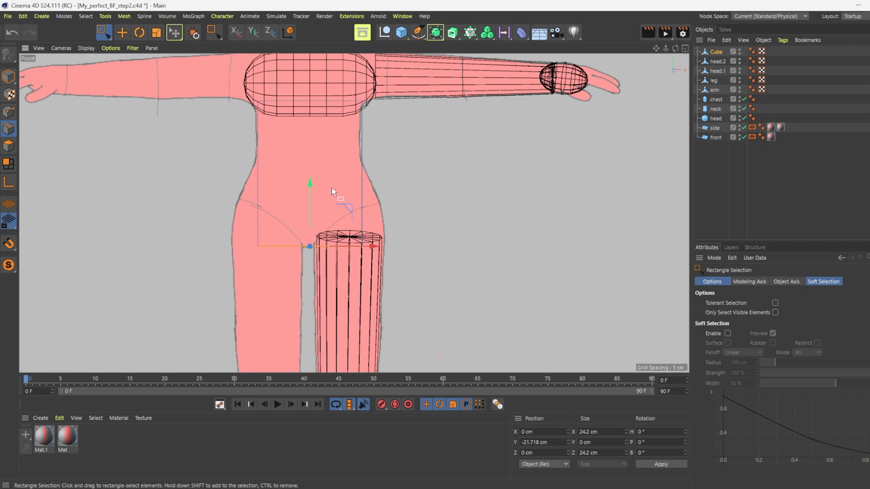
# Divide the cube's width with a Loop/Path Cut set to 3 evenly spaced cuts.
pyautogui.rightClick(379, 200)
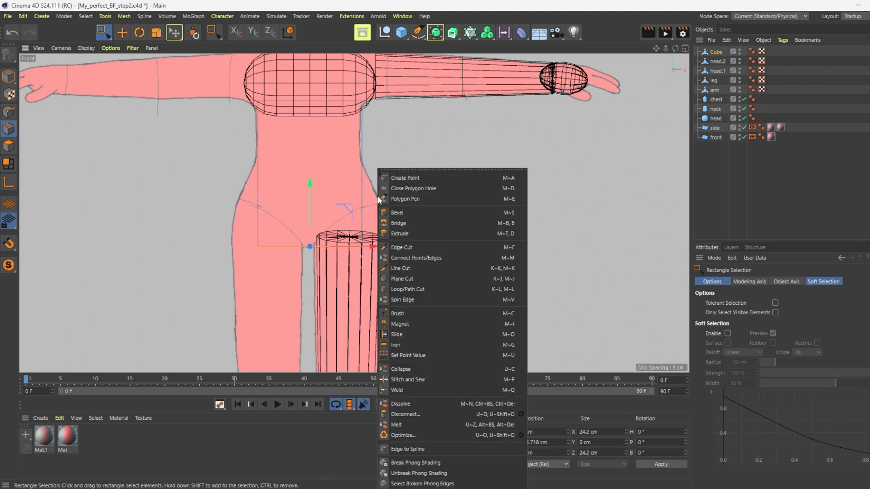
pyautogui.click(406, 289)
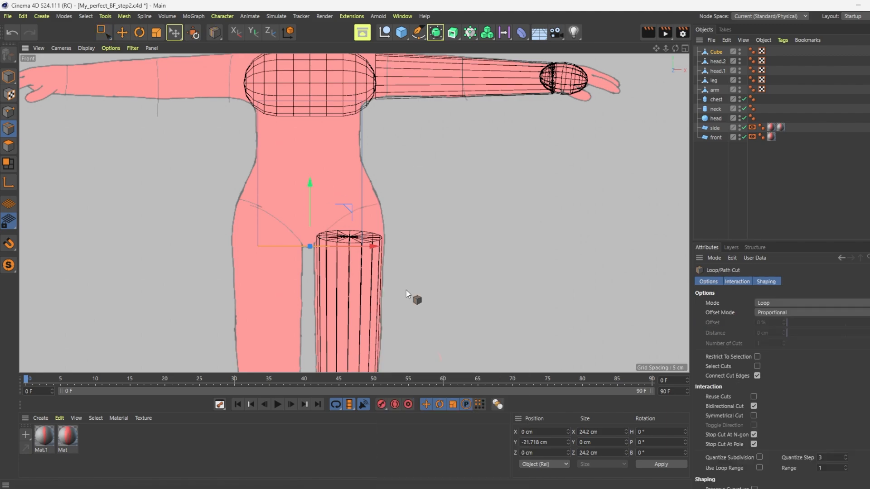
pyautogui.click(311, 247)
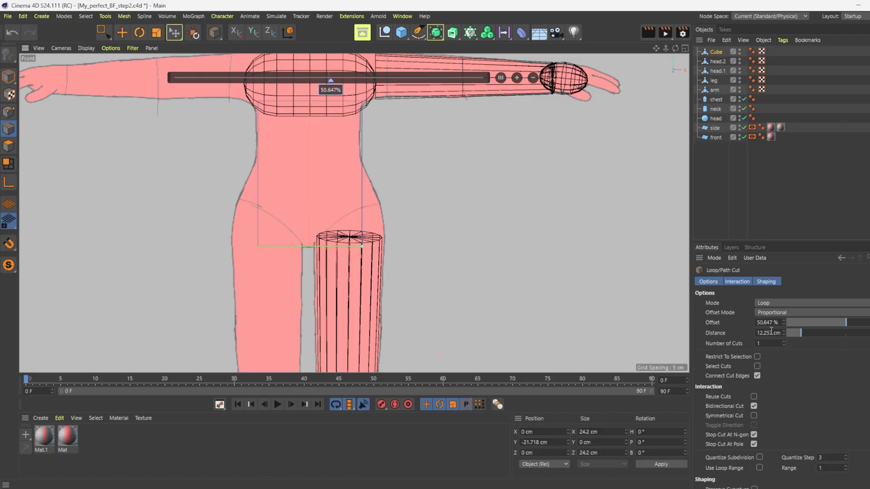
pyautogui.click(784, 342)
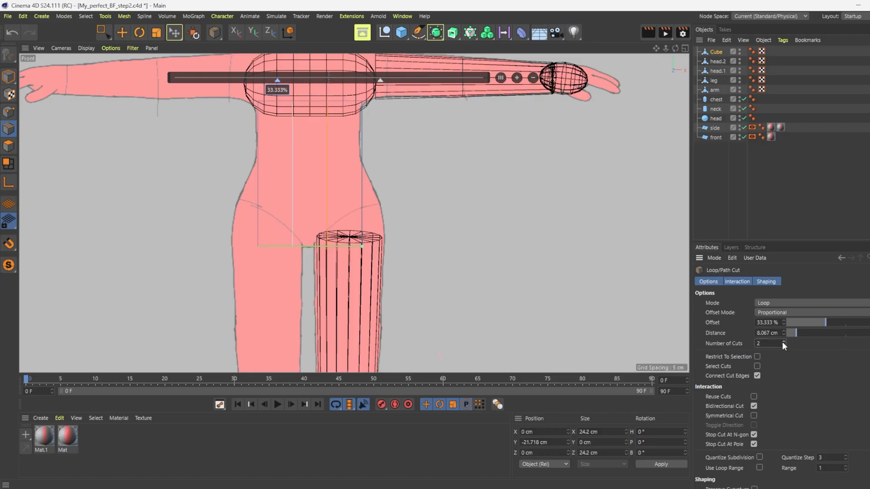
pyautogui.click(783, 342)
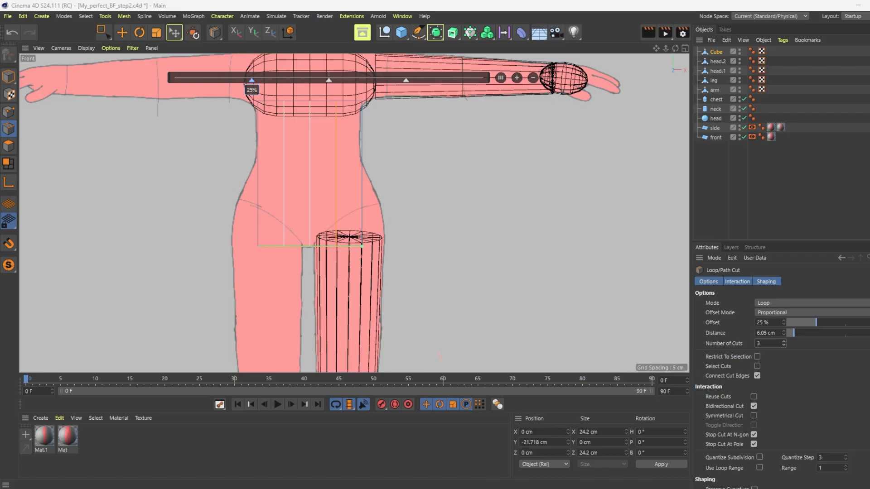
# Select the cube's two opposite side polygons in the perspective view and scale them in depth to about 11.4 cm.
pyautogui.middleClick(183, 62)
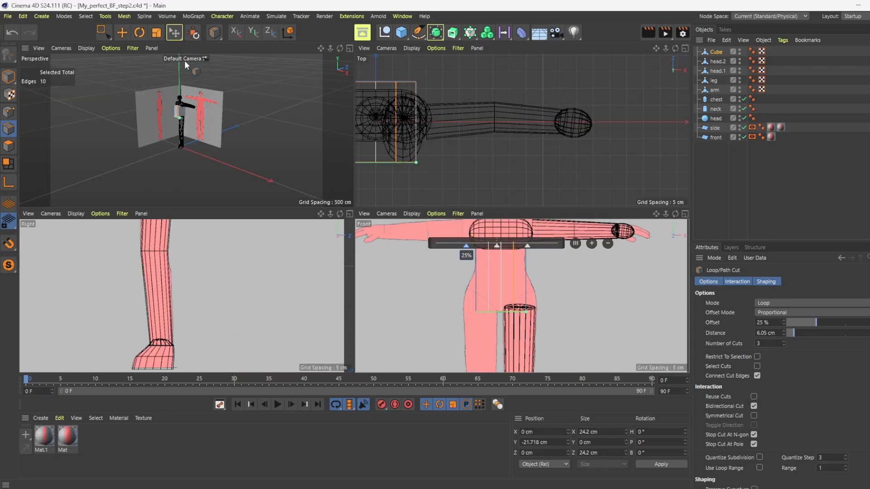
pyautogui.middleClick(151, 139)
pyautogui.middleClick(154, 141)
pyautogui.middleClick(165, 148)
pyautogui.scroll(5, 166, 149)
pyautogui.click(128, 38)
pyautogui.click(9, 145)
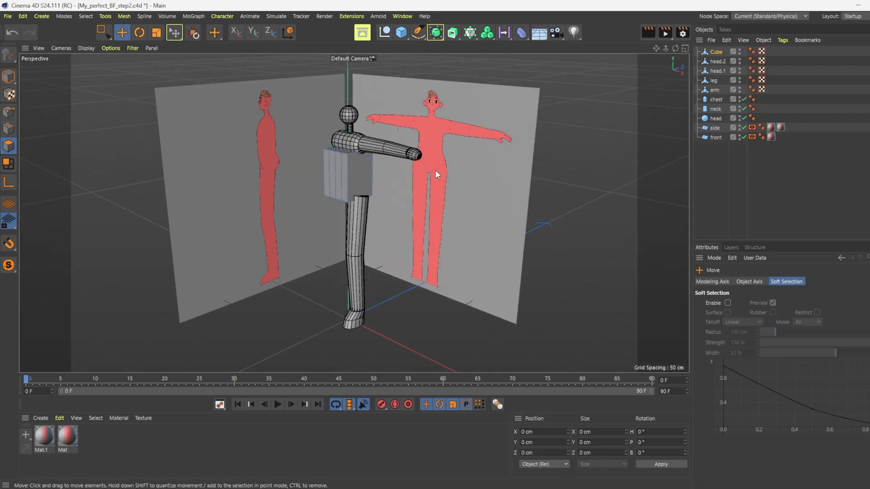
pyautogui.click(362, 178)
pyautogui.keyDown('alt'); pyautogui.moveTo(355, 208); pyautogui.dragTo(453, 204); pyautogui.keyUp('alt')
pyautogui.keyDown('shift'); pyautogui.click(320, 184); pyautogui.keyUp('shift')
pyautogui.click(157, 32)
pyautogui.moveTo(298, 164); pyautogui.dragTo(313, 178)
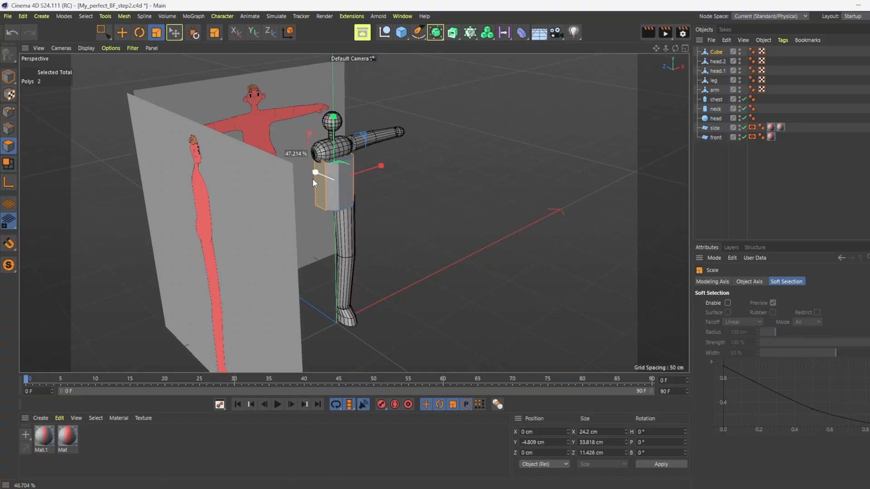
# Cut horizontal edge loops around the torso cube with Loop/Path Cut, one of them at the hips near Y -5.5 cm.
pyautogui.middleClick(439, 161)
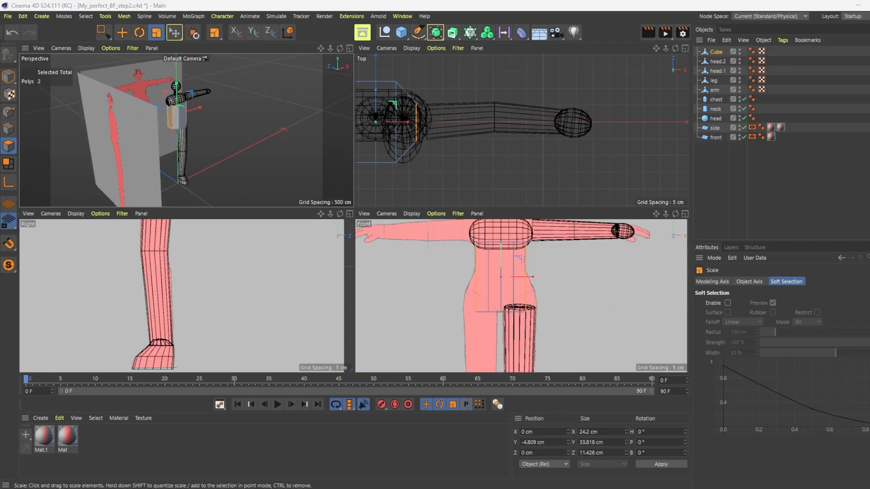
pyautogui.rightClick(586, 259)
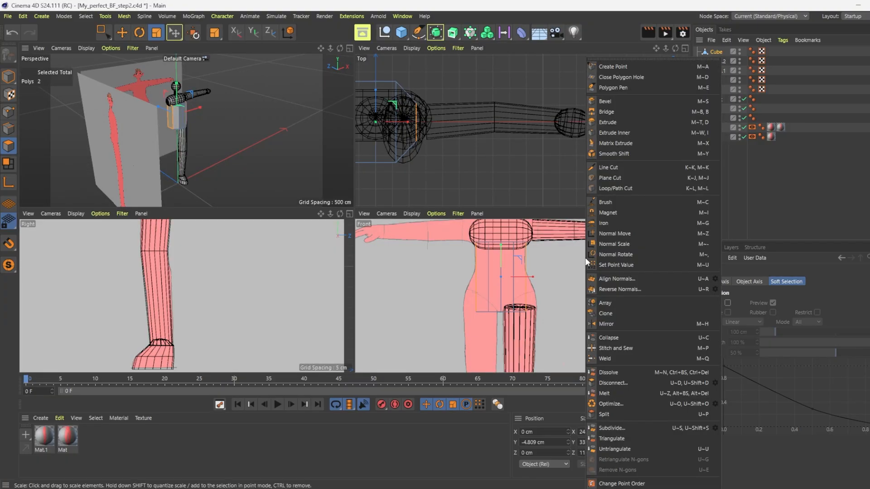
pyautogui.click(609, 188)
pyautogui.click(525, 259)
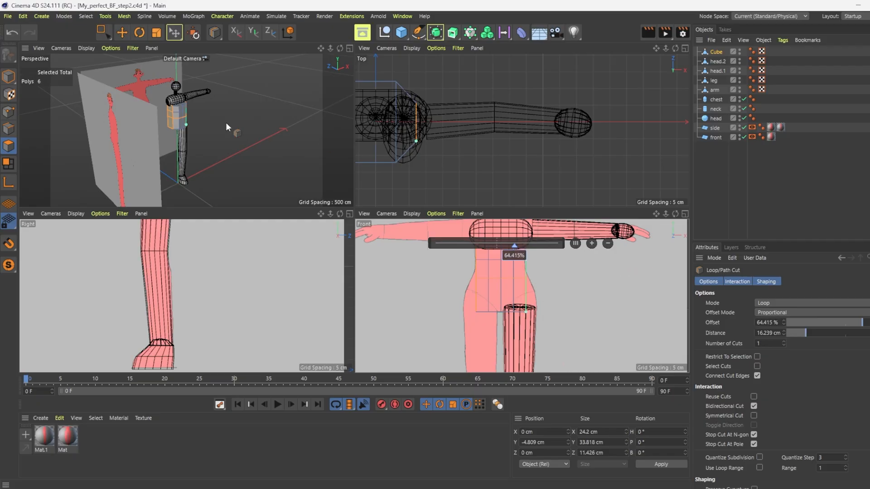
# Loop-select the torso cube's bottom edges and scale them in depth to about 15.8 cm, matching the top of the leg in the side view.
pyautogui.middleClick(286, 283)
pyautogui.click(122, 32)
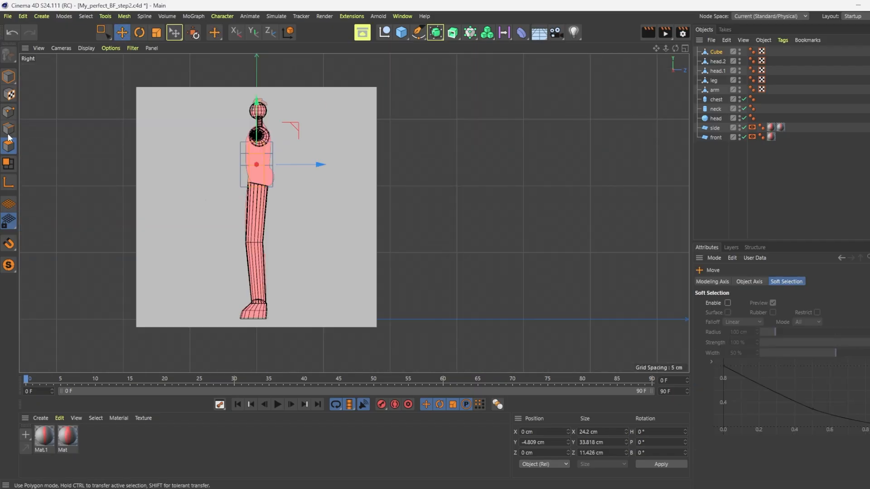
pyautogui.click(8, 131)
pyautogui.scroll(8, 286, 172)
pyautogui.click(133, 225)
pyautogui.rightClick(302, 253)
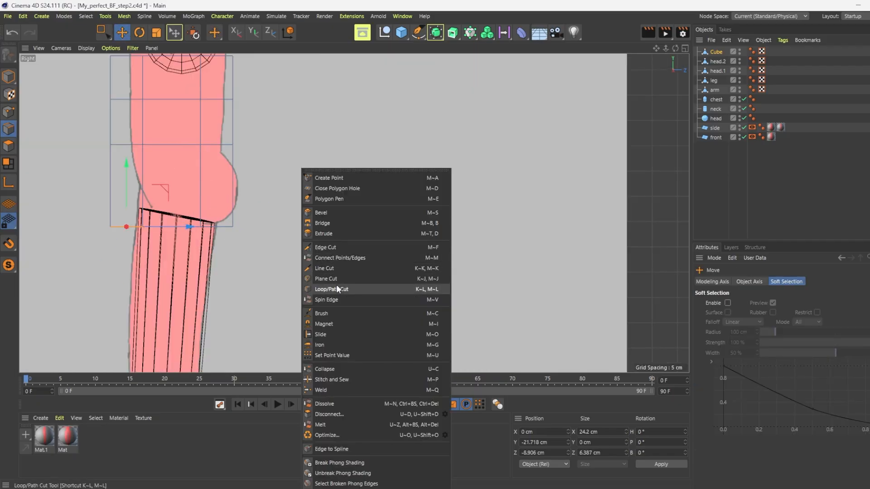
pyautogui.click(86, 16)
pyautogui.click(105, 87)
pyautogui.click(172, 225)
pyautogui.press('e')
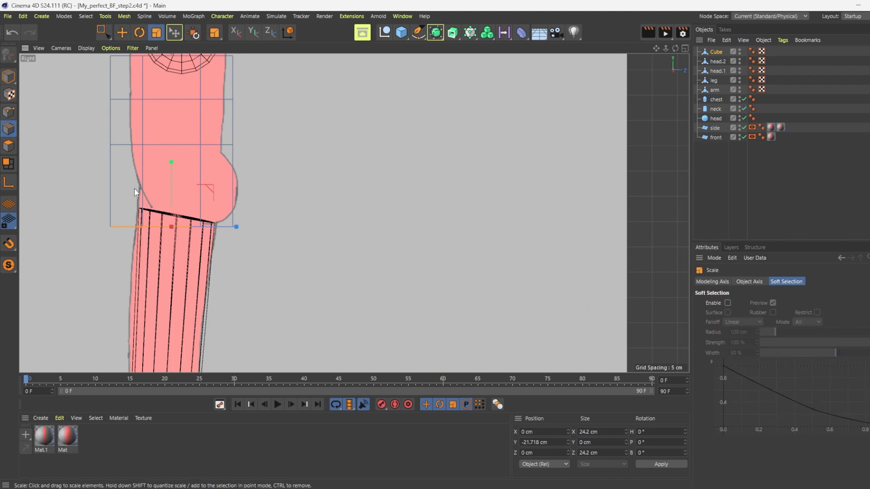
pyautogui.moveTo(245, 219); pyautogui.dragTo(236, 224)
# Scale the hip edge loop in depth to about 17.6 cm to follow the side reference.
pyautogui.doubleClick(173, 145)
pyautogui.press('t')
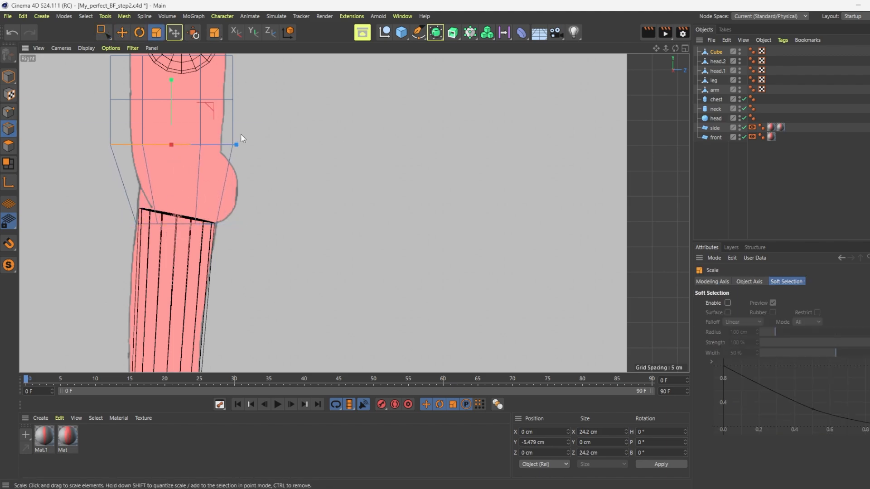
pyautogui.moveTo(240, 144); pyautogui.dragTo(231, 144)
pyautogui.press('r')
pyautogui.scroll(-3, 189, 240)
# Scale the torso cube's top edge loop in depth to about 18.8 cm and shift it to fit the side outline.
pyautogui.doubleClick(179, 138)
pyautogui.press('e')
pyautogui.press('e')
pyautogui.moveTo(231, 121); pyautogui.dragTo(237, 121)
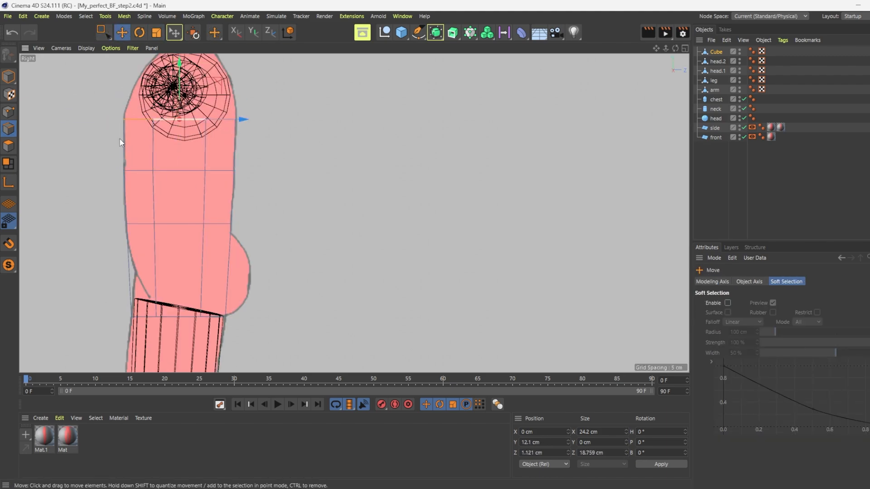
# Raise the edge loop below the chest to about Y 6.8 cm, then lift the top edges into the chest and narrow them in depth.
pyautogui.middleClick(122, 141)
pyautogui.scroll(2, 177, 106)
pyautogui.scroll(5, 177, 105)
pyautogui.press('u')
pyautogui.press('l')
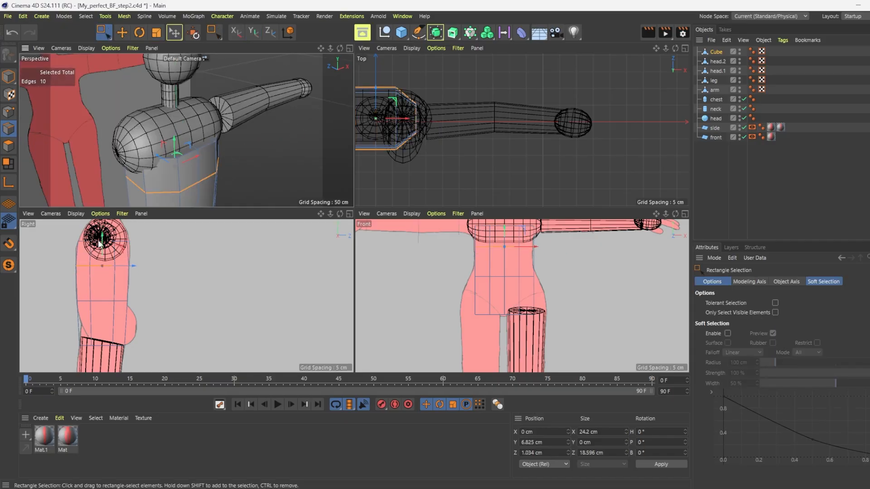
pyautogui.click(184, 171)
pyautogui.press('t')
pyautogui.moveTo(135, 242); pyautogui.dragTo(122, 242)
# Widen the torso cube's bottom edge loop in the front view to about 34.3 cm to match the hips.
pyautogui.middleClick(421, 264)
pyautogui.scroll(-5, 421, 263)
pyautogui.doubleClick(395, 256)
pyautogui.moveTo(430, 257); pyautogui.dragTo(455, 261)
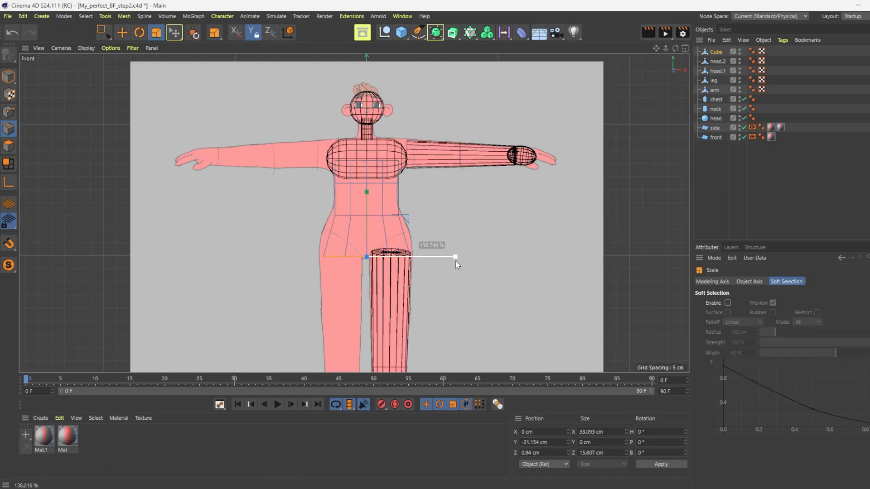
# Loop-select the edges above the hips and scale their width to about 26.4 cm against the front reference.
pyautogui.press('space')
pyautogui.doubleClick(393, 215)
pyautogui.press('t')
pyautogui.press('y')
pyautogui.moveTo(438, 216); pyautogui.dragTo(443, 218)
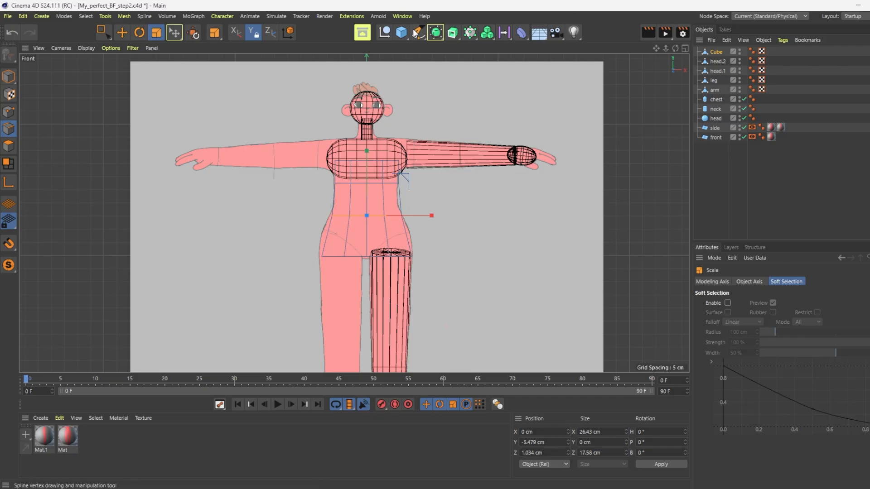
# Add a null object and place the arm, hand, leg and foot meshes inside it.
pyautogui.click(385, 32)
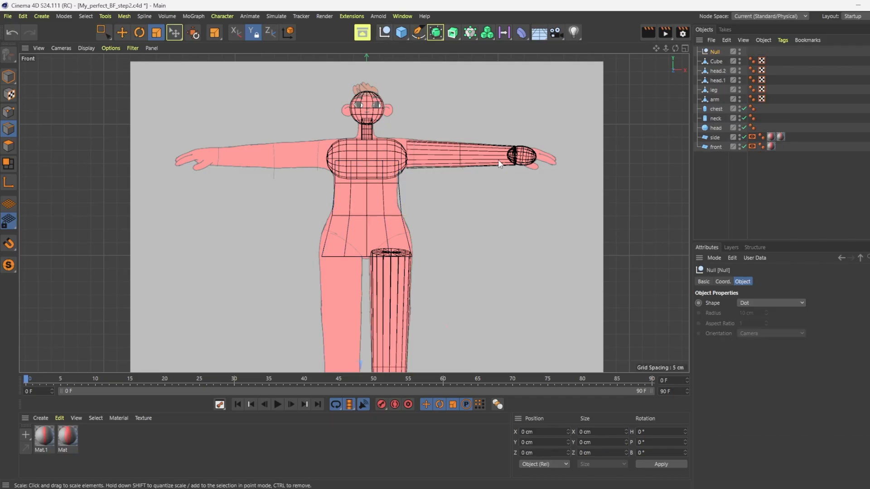
pyautogui.click(8, 77)
pyautogui.click(445, 142)
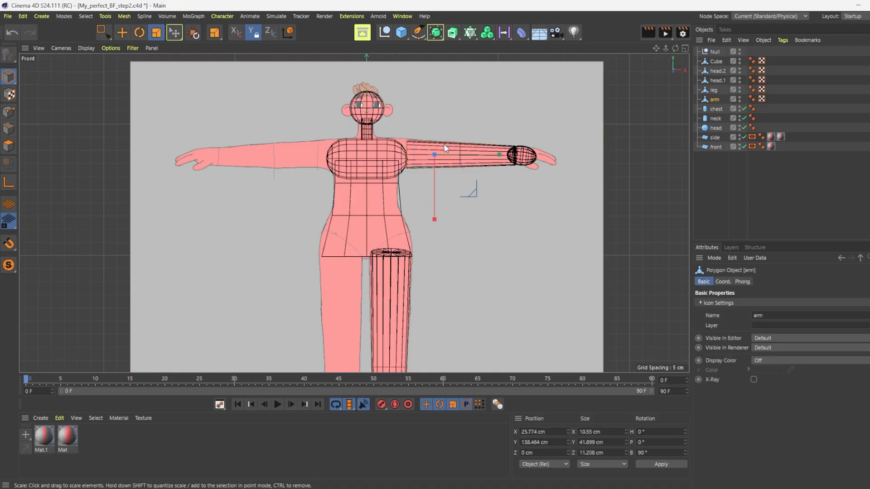
pyautogui.press('y')
pyautogui.press('e')
pyautogui.click(526, 154)
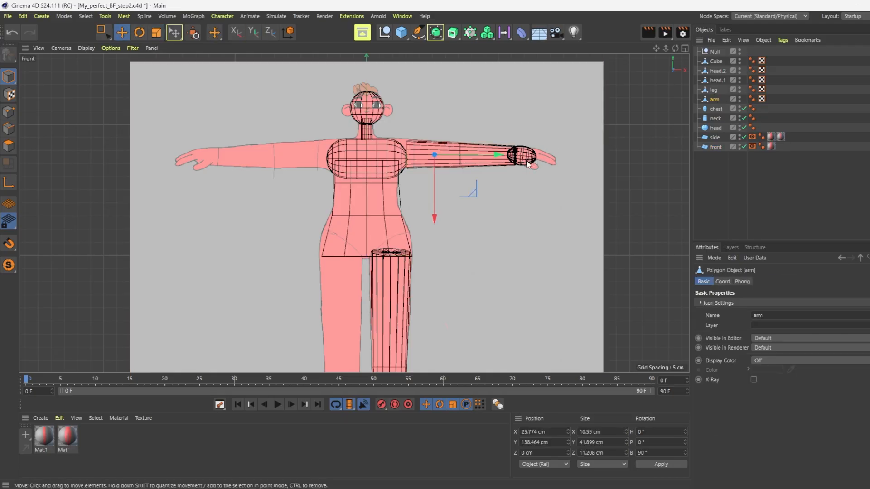
pyautogui.middleClick(509, 176)
pyautogui.keyDown('shift'); pyautogui.click(310, 88); pyautogui.keyUp('shift')
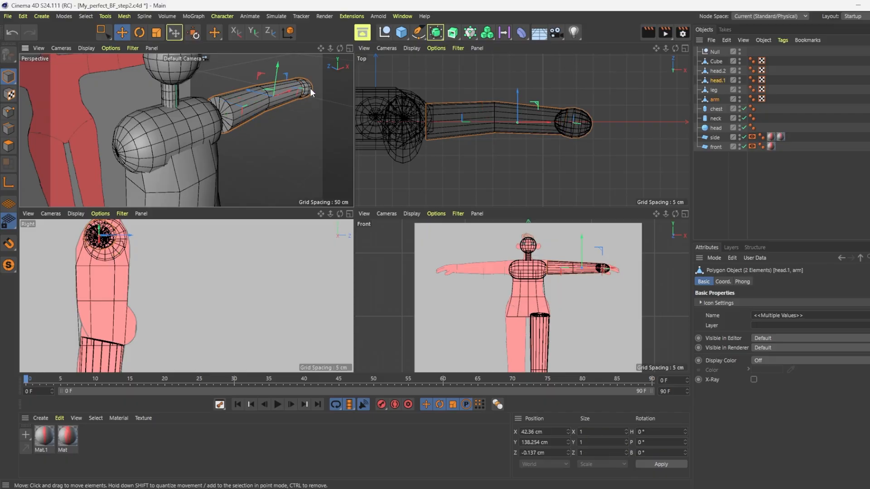
pyautogui.scroll(-5, 256, 119)
pyautogui.middleClick(257, 116)
pyautogui.scroll(-5, 277, 128)
pyautogui.keyDown('shift'); pyautogui.click(359, 267); pyautogui.keyUp('shift')
pyautogui.keyDown('shift'); pyautogui.click(359, 296); pyautogui.keyUp('shift')
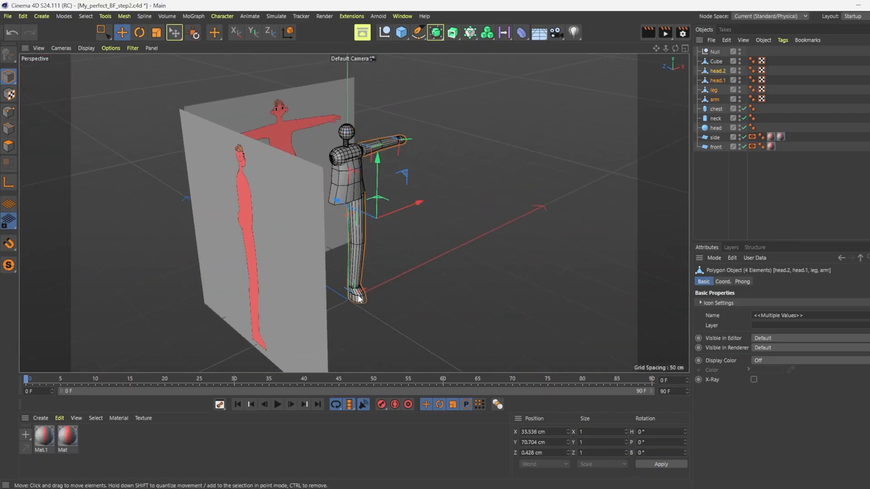
pyautogui.hotkey('alt', 'g')
# Rename the null holding the limb parts as Arm_Leg.
pyautogui.doubleClick(716, 51)
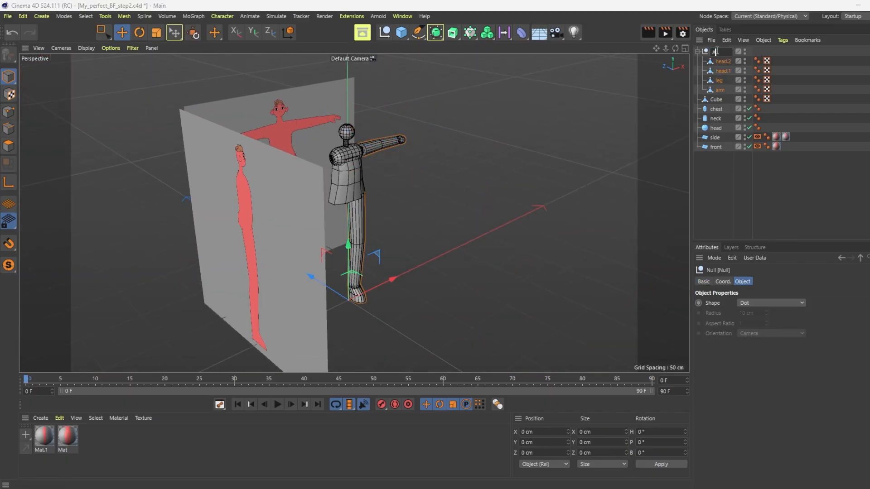
pyautogui.write('Arm_Leg')
pyautogui.press('Return')
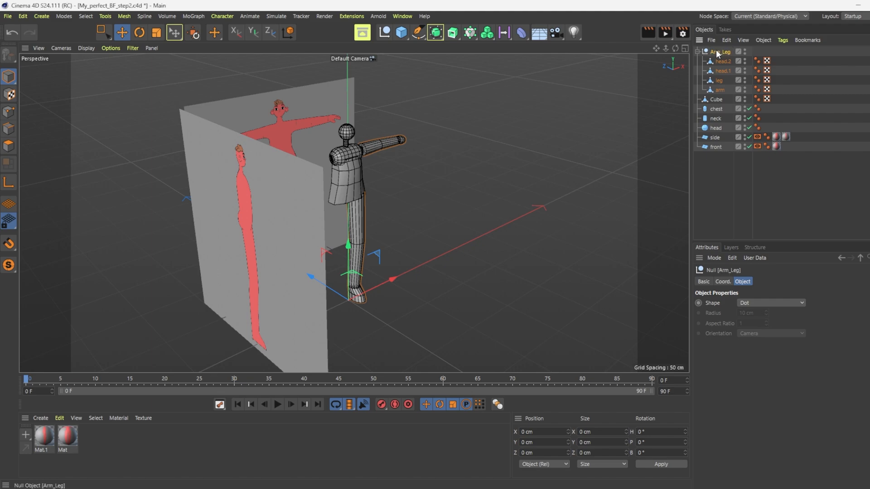
# Add a Symmetry generator and nest the Arm_Leg null under it to mirror the limbs across the ZY plane.
pyautogui.click(436, 33)
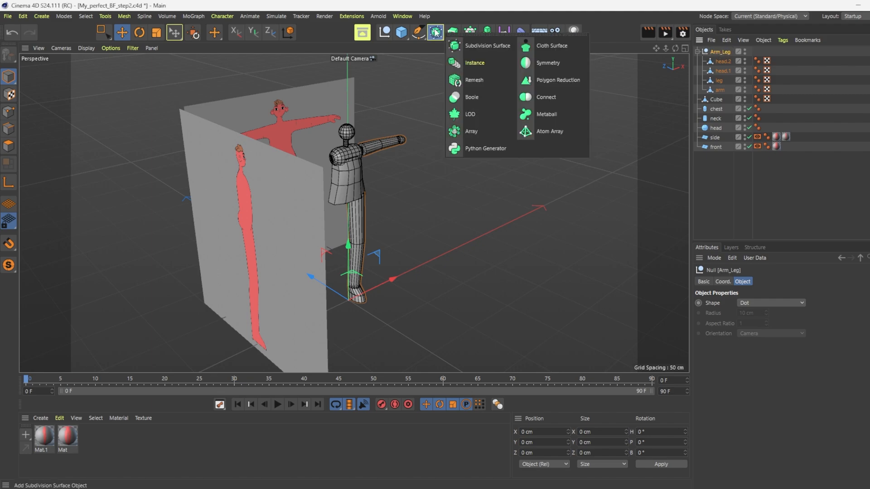
pyautogui.click(546, 63)
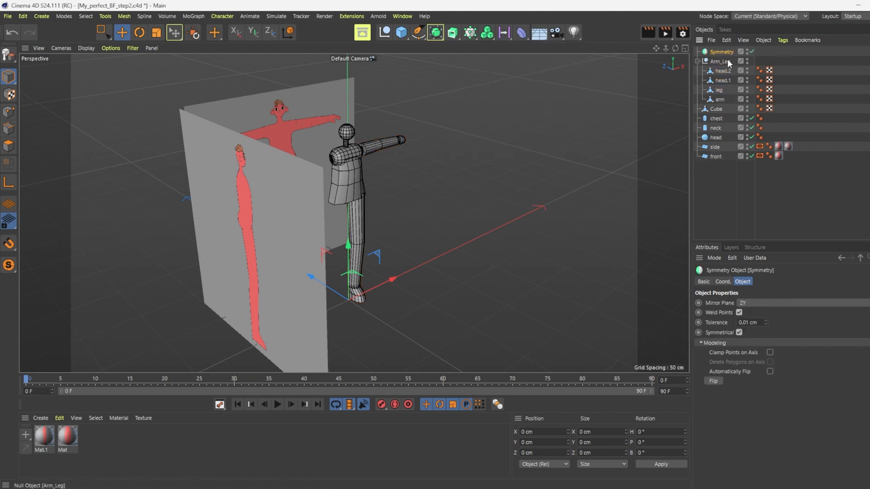
pyautogui.moveTo(728, 62); pyautogui.dragTo(719, 51)
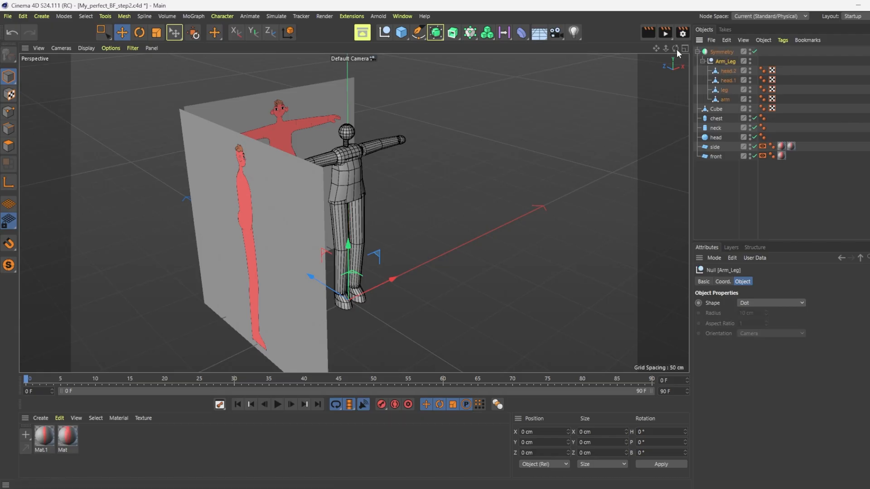
pyautogui.moveTo(676, 49); pyautogui.dragTo(634, 51)
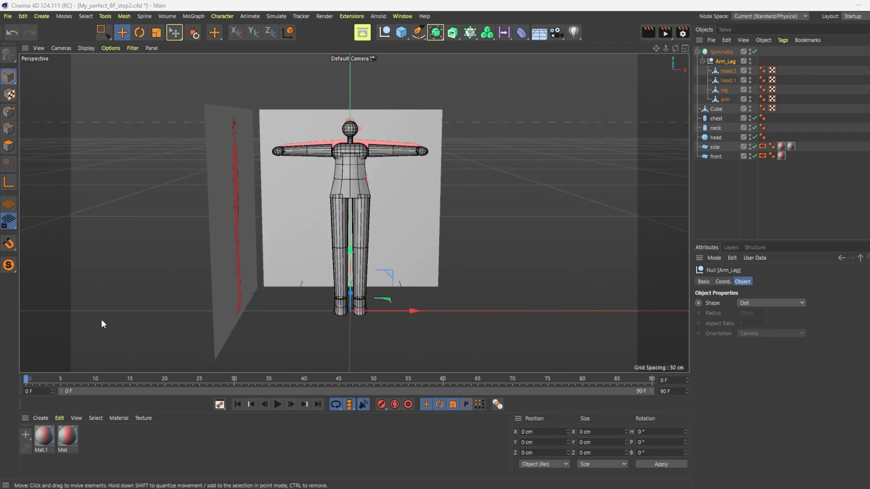
# Open the sculpting brushes as a floating palette beside the model and rename the torso cube as belly.
pyautogui.click(124, 16)
pyautogui.moveTo(148, 153)
pyautogui.click(232, 159)
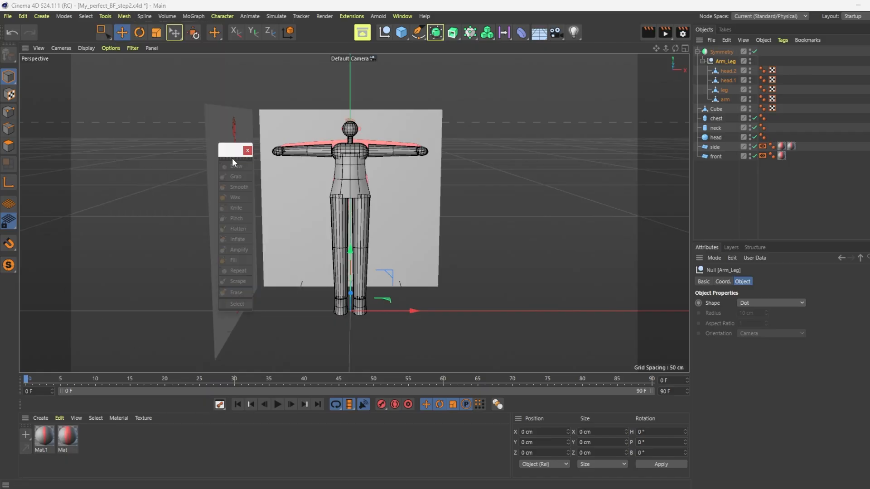
pyautogui.moveTo(229, 152); pyautogui.dragTo(58, 153)
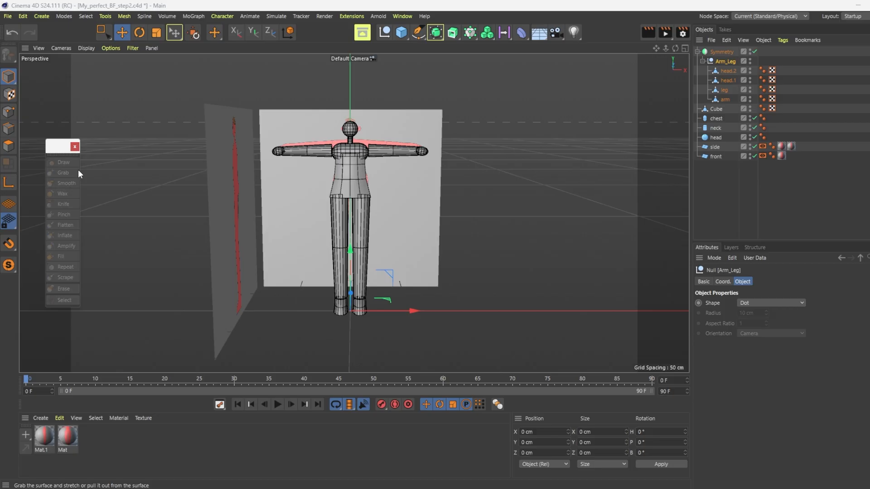
pyautogui.click(719, 72)
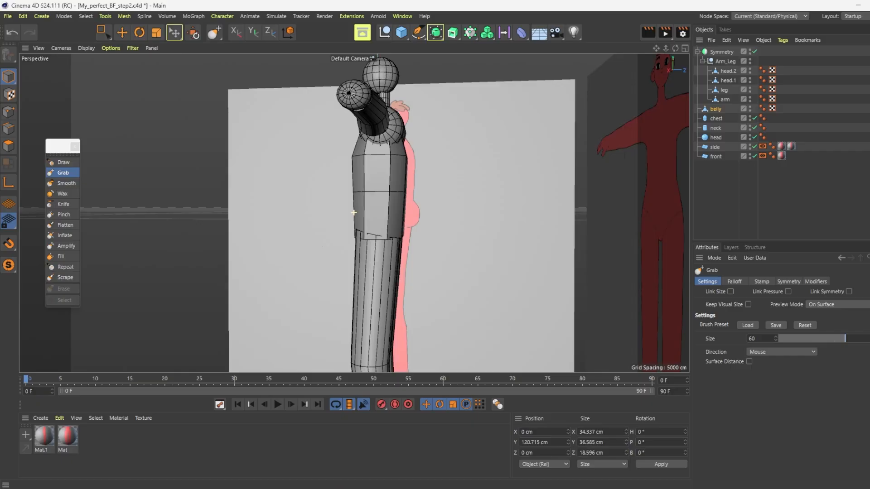
# Choose the Grab brush for the belly mesh, set its size to 95 and enable X (YZ) symmetry.
pyautogui.keyDown('alt'); pyautogui.moveTo(354, 212); pyautogui.dragTo(406, 221); pyautogui.keyUp('alt')
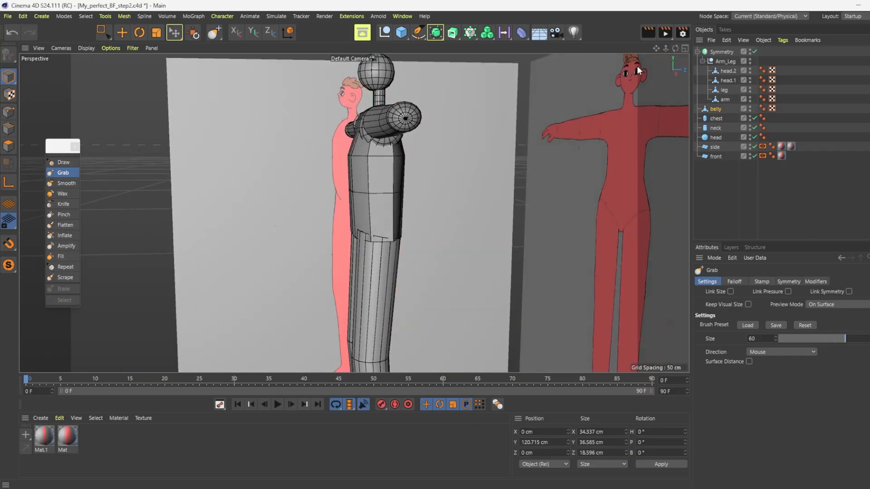
pyautogui.click(54, 175)
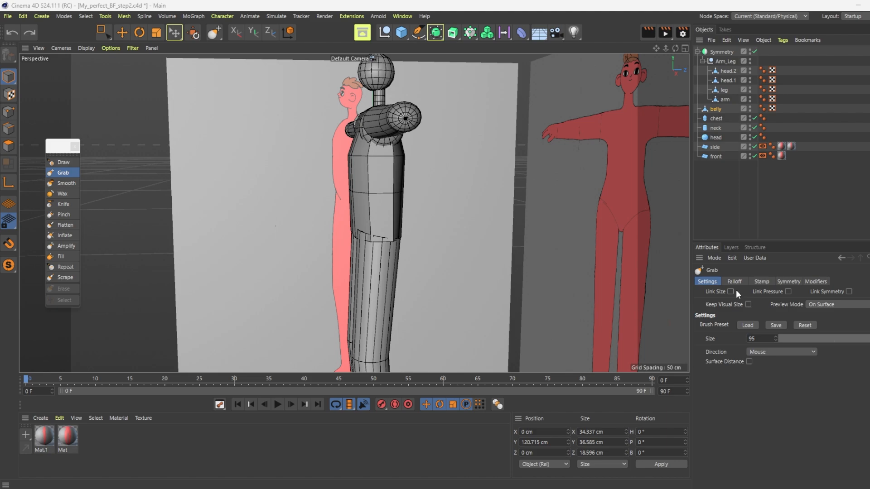
pyautogui.click(789, 281)
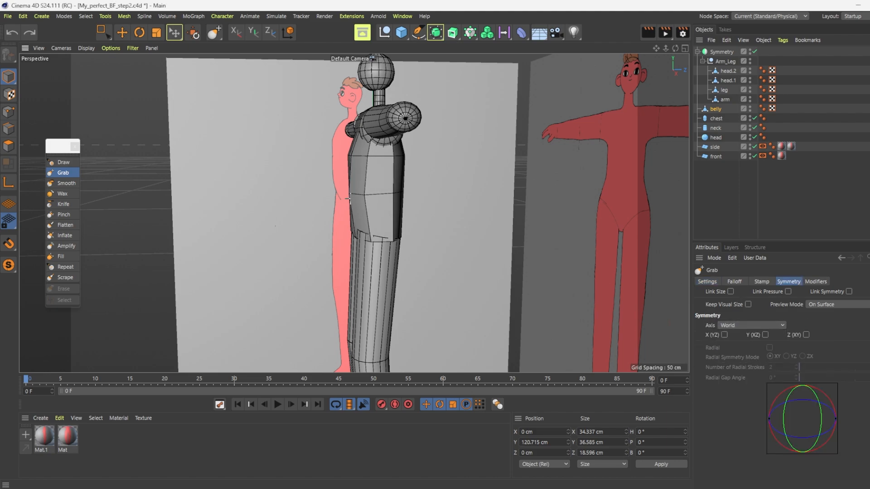
pyautogui.keyDown('alt'); pyautogui.moveTo(353, 210); pyautogui.dragTo(431, 208); pyautogui.keyUp('alt')
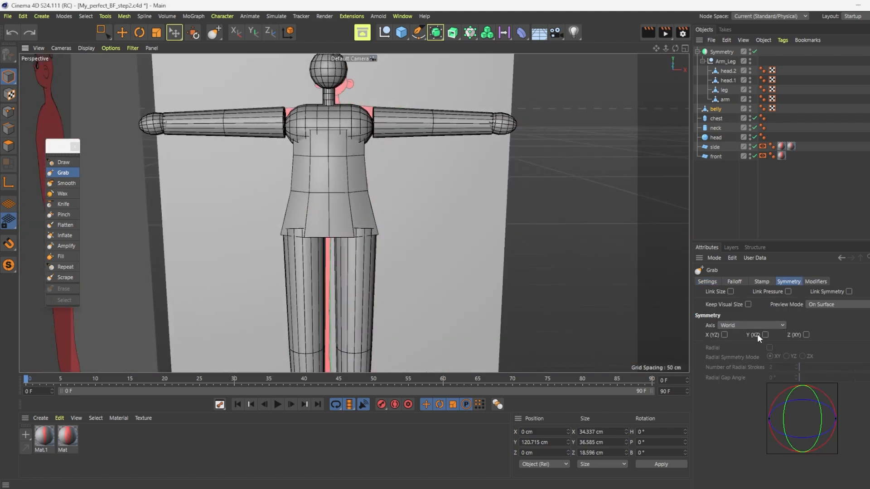
pyautogui.click(724, 335)
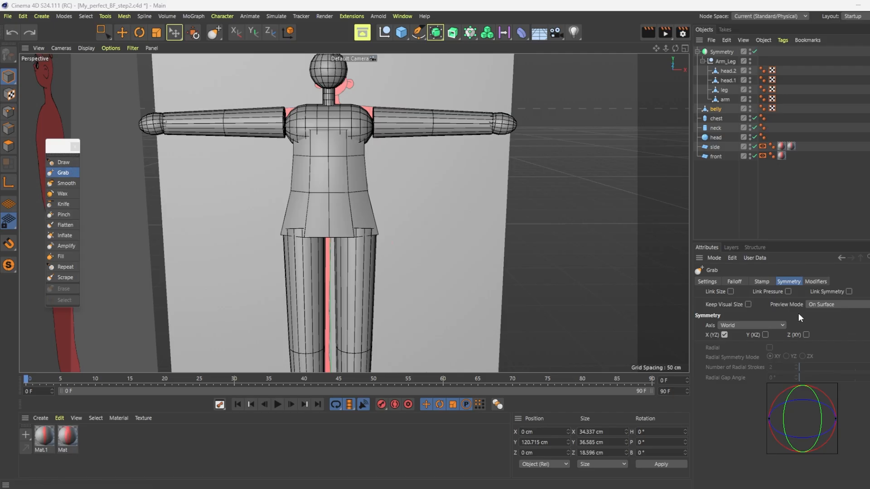
# Try shaping the lower belly with symmetrical Grab brush strokes, then undo them.
pyautogui.click(346, 192)
pyautogui.click(394, 189)
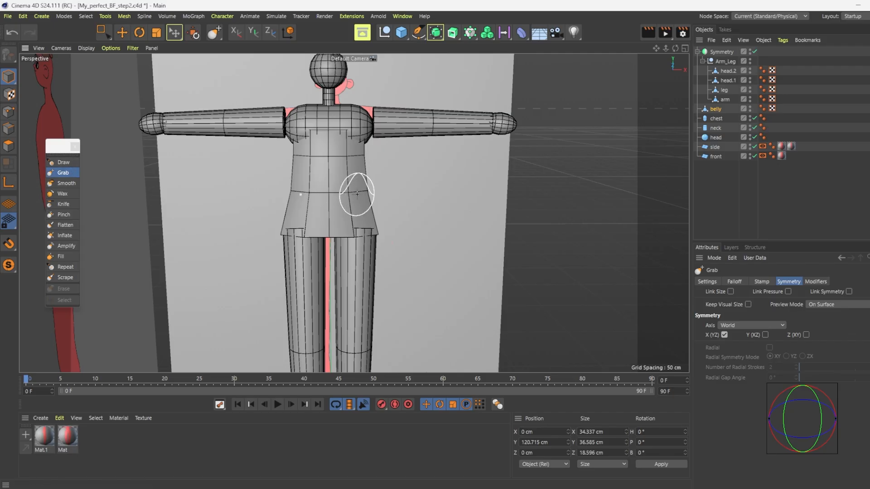
pyautogui.moveTo(357, 194); pyautogui.dragTo(362, 195)
pyautogui.scroll(2, 341, 195)
pyautogui.scroll(-2, 341, 195)
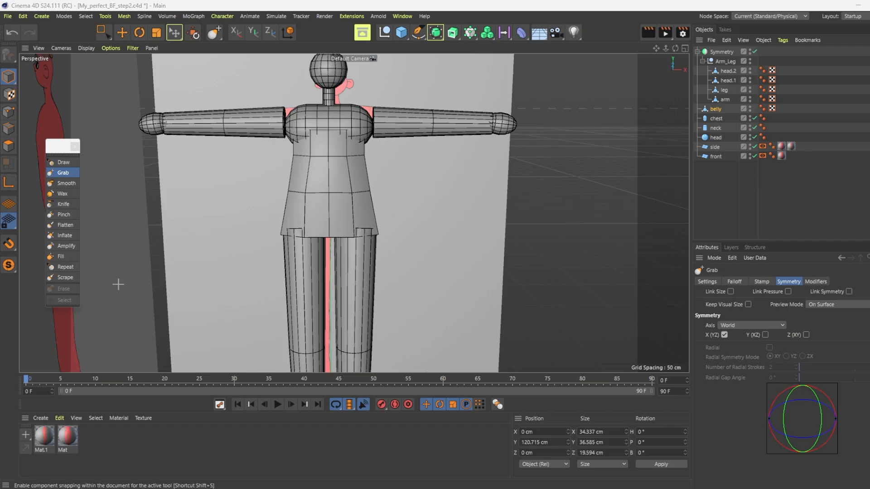
pyautogui.scroll(2, 318, 185)
pyautogui.moveTo(318, 185); pyautogui.dragTo(357, 194)
pyautogui.hotkey('ctrl', 'z')
pyautogui.hotkey('ctrl', 'z')
pyautogui.scroll(-2, 356, 191)
pyautogui.hotkey('ctrl', 'z')
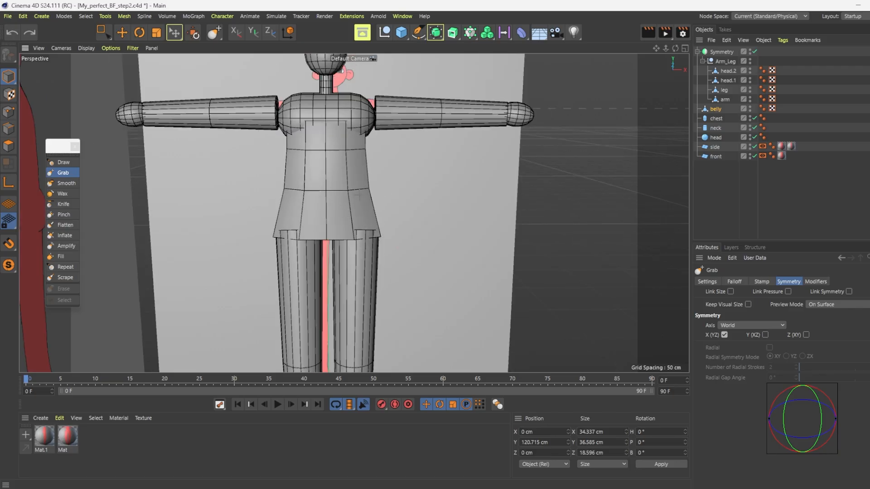
# Set the Grab brush size to 155 and pull the belly mesh's side profile towards the side reference.
pyautogui.moveTo(675, 49); pyautogui.dragTo(616, 48)
pyautogui.click(704, 284)
pyautogui.moveTo(857, 339); pyautogui.dragTo(869, 340)
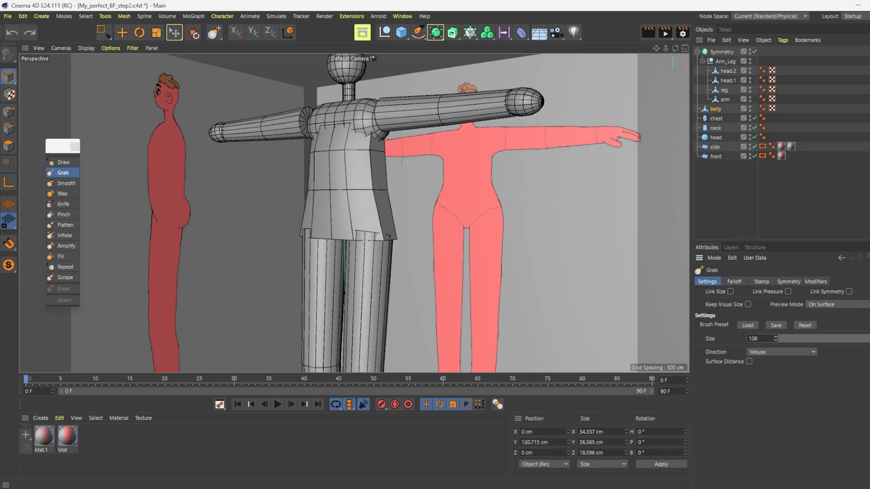
pyautogui.moveTo(319, 180); pyautogui.dragTo(345, 194)
pyautogui.moveTo(673, 49); pyautogui.dragTo(584, 51)
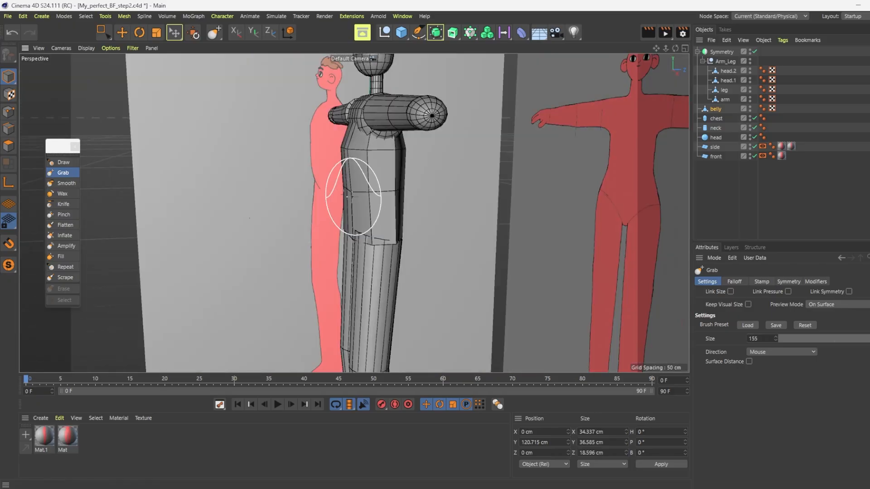
pyautogui.moveTo(675, 50)
pyautogui.mouseDown()
pyautogui.moveTo(548, 55)
pyautogui.moveTo(612, 35)
pyautogui.mouseUp()
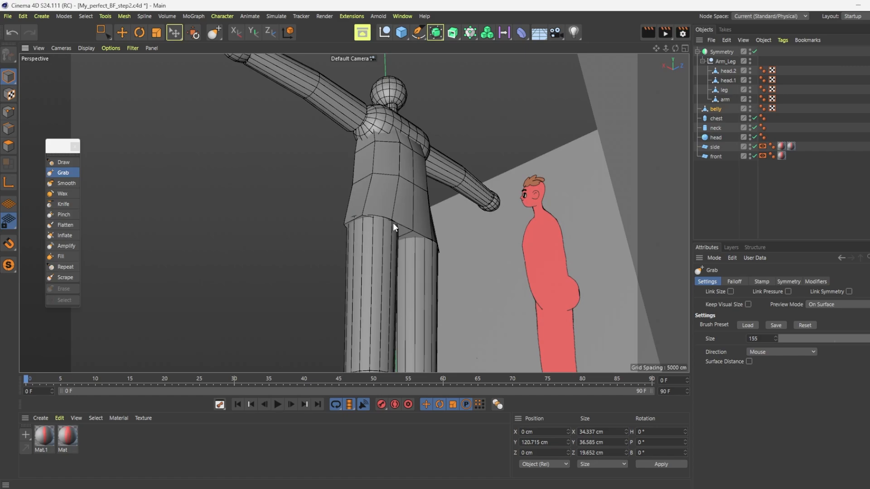
# Reshape the belly's lower edge around the tops of the legs with symmetrical Grab strokes.
pyautogui.moveTo(393, 222); pyautogui.dragTo(394, 217)
pyautogui.moveTo(675, 49)
pyautogui.mouseDown()
pyautogui.moveTo(585, 68)
pyautogui.moveTo(670, 51)
pyautogui.mouseUp()
pyautogui.moveTo(348, 217); pyautogui.dragTo(356, 218)
pyautogui.moveTo(675, 48); pyautogui.dragTo(743, 51)
pyautogui.keyDown('alt'); pyautogui.moveTo(512, 203); pyautogui.dragTo(398, 174); pyautogui.keyUp('alt')
pyautogui.moveTo(675, 48); pyautogui.dragTo(685, 48)
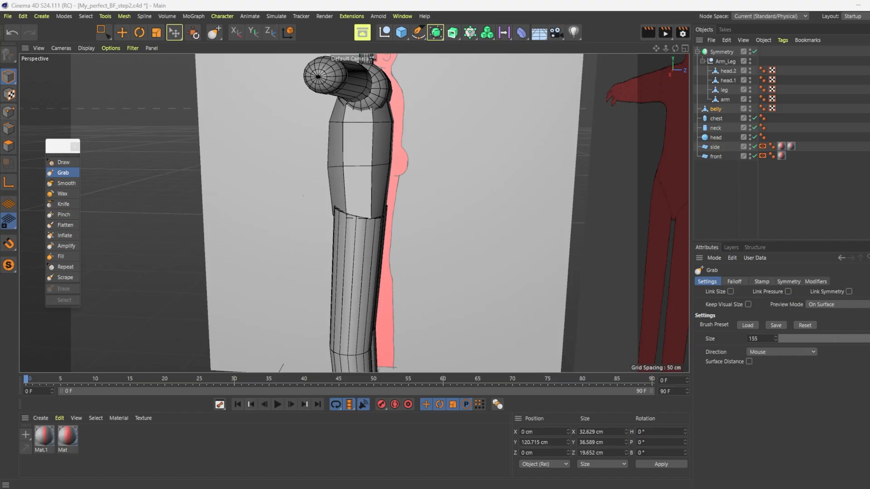
# Select all polygons of the belly mesh and activate the Move tool.
pyautogui.click(8, 148)
pyautogui.hotkey('ctrl', 'a')
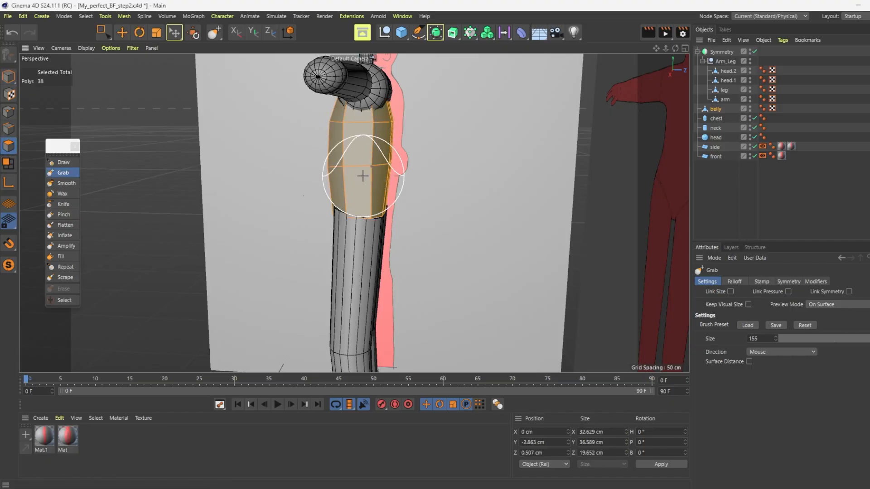
pyautogui.press('e')
# Try subdividing the selected belly polygons without smoothing, then undo the subdivision.
pyautogui.rightClick(360, 176)
pyautogui.click(390, 427)
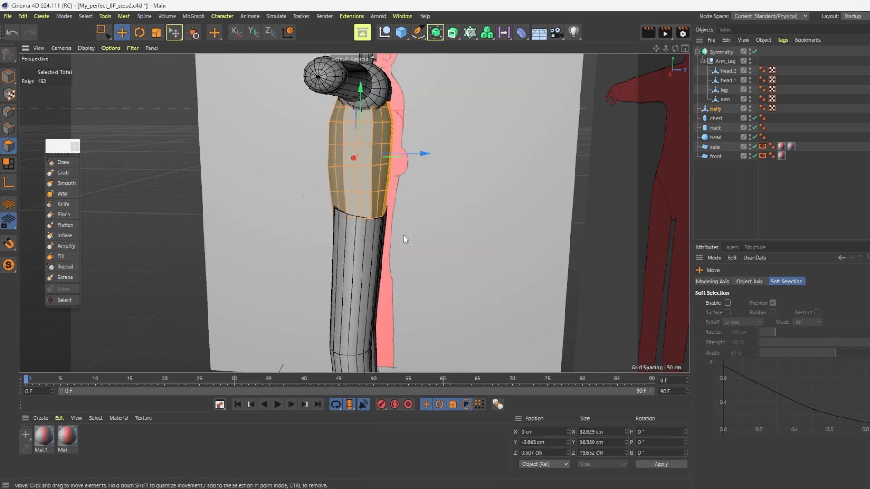
pyautogui.hotkey('ctrl', 'z')
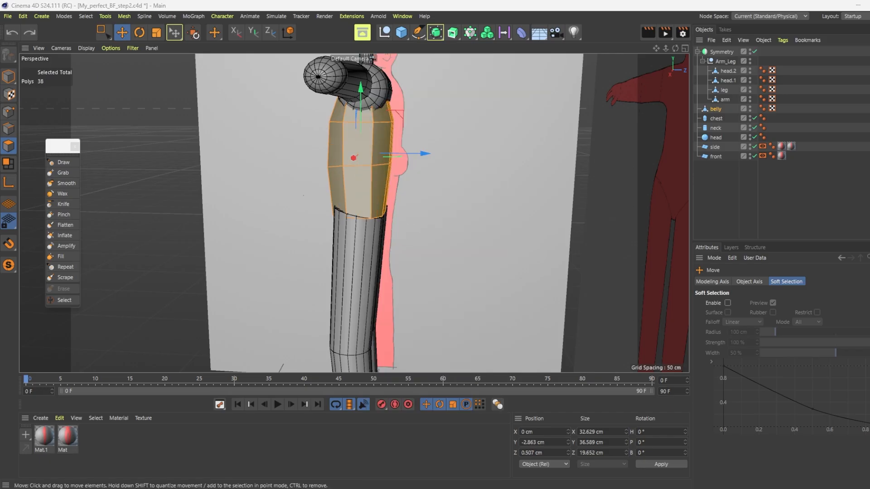
# Subdivide the selected belly polygons with Catmull-Clark, Smooth Subdivision enabled, 1 iteration and a maximum angle of 180°.
pyautogui.rightClick(361, 144)
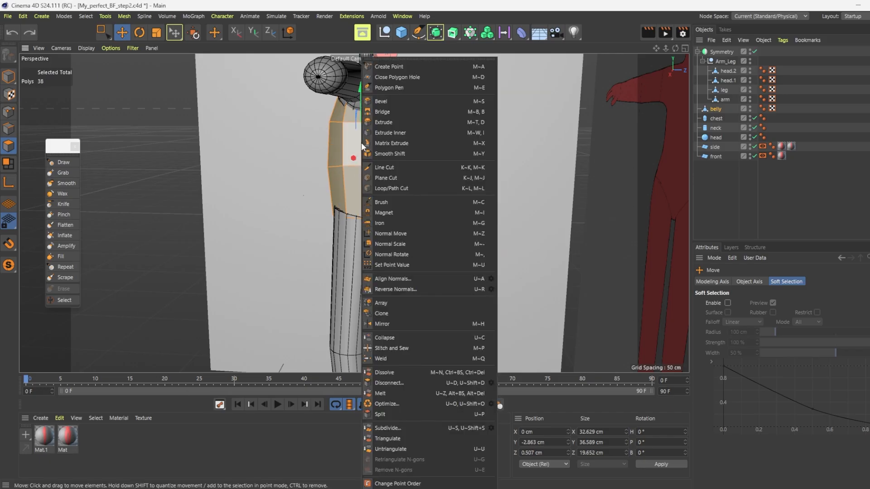
pyautogui.click(489, 429)
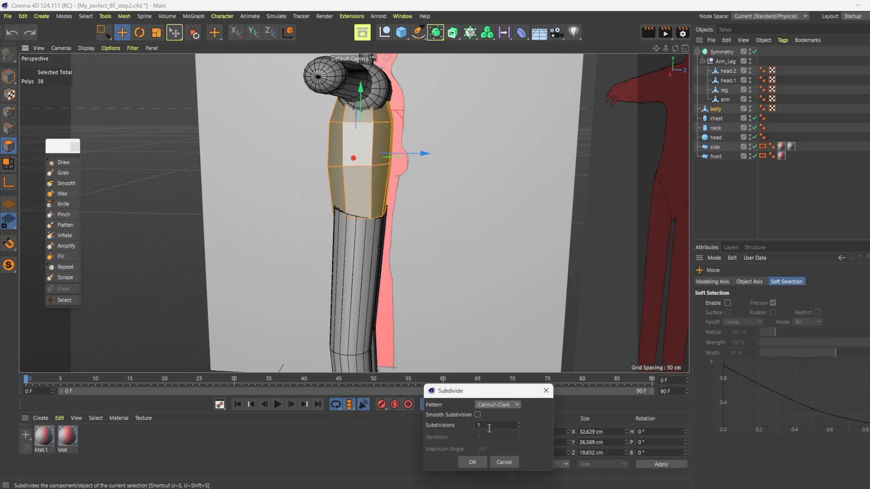
pyautogui.moveTo(495, 393); pyautogui.dragTo(565, 197)
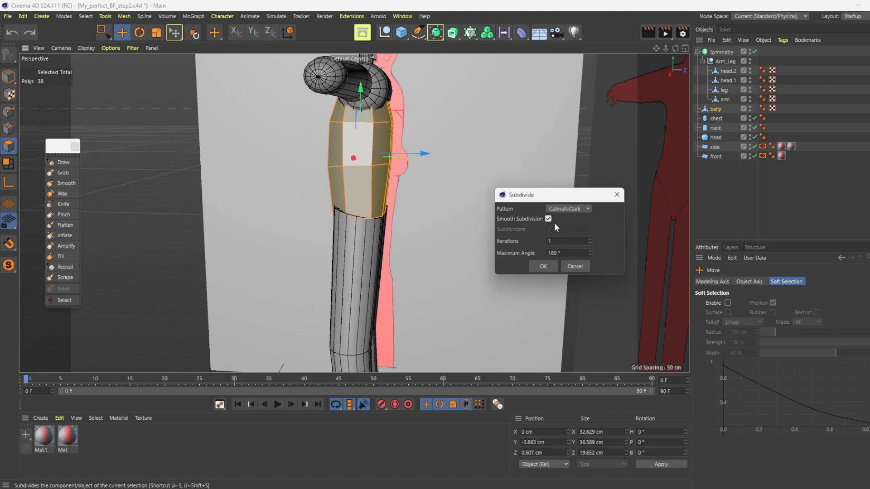
pyautogui.click(538, 267)
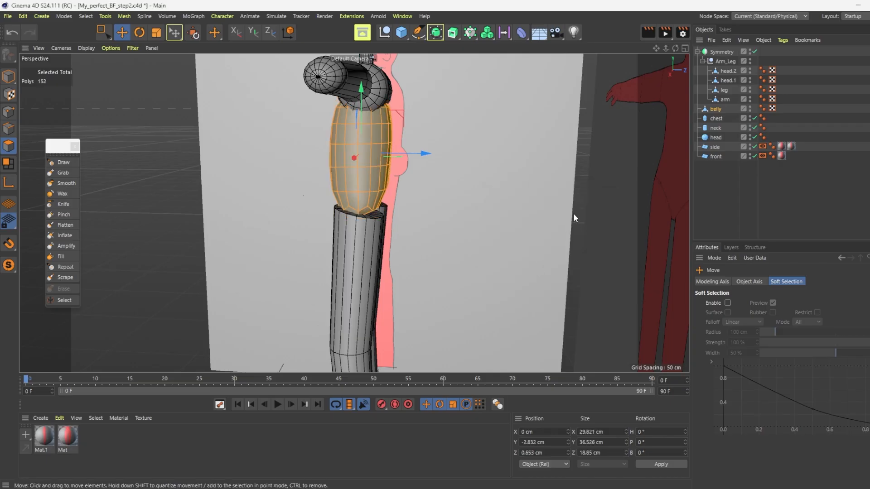
# Pull the subdivided belly's lower edge and sides outward over the hips and leg tops with the Grab brush.
pyautogui.click(59, 173)
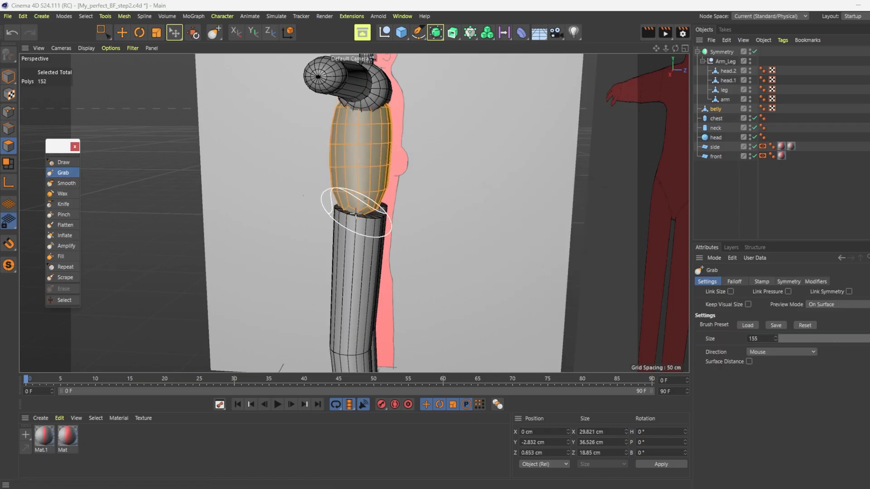
pyautogui.moveTo(355, 213); pyautogui.dragTo(356, 212)
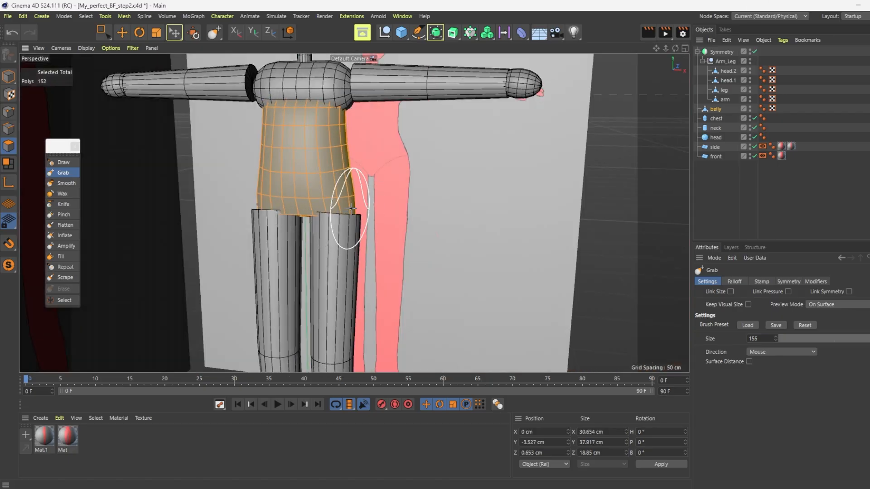
pyautogui.moveTo(352, 209); pyautogui.dragTo(353, 204)
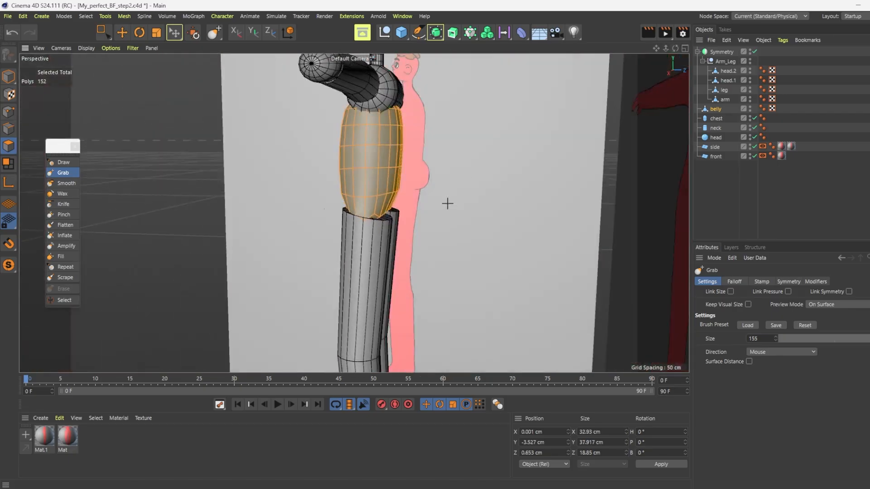
pyautogui.moveTo(382, 214)
pyautogui.mouseDown()
pyautogui.moveTo(388, 220)
pyautogui.moveTo(343, 208)
pyautogui.mouseUp()
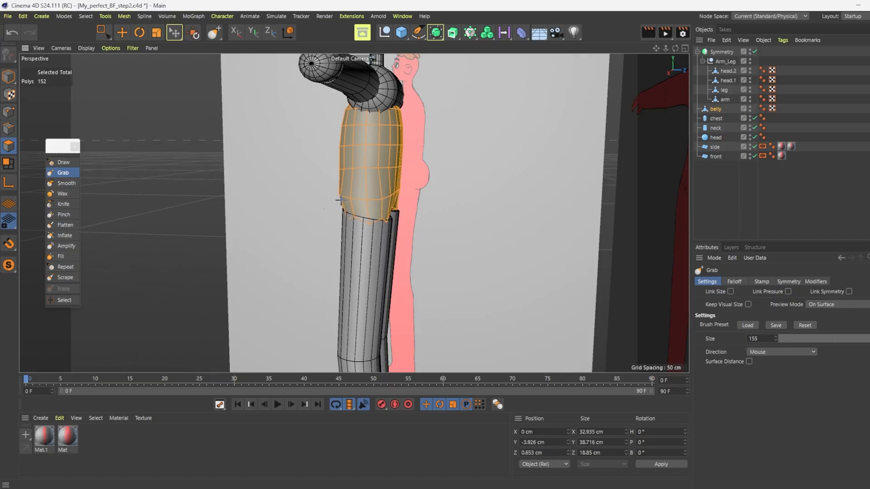
pyautogui.moveTo(675, 48)
pyautogui.mouseDown()
pyautogui.moveTo(639, 50)
pyautogui.moveTo(668, 49)
pyautogui.mouseUp()
pyautogui.moveTo(406, 202); pyautogui.dragTo(399, 213)
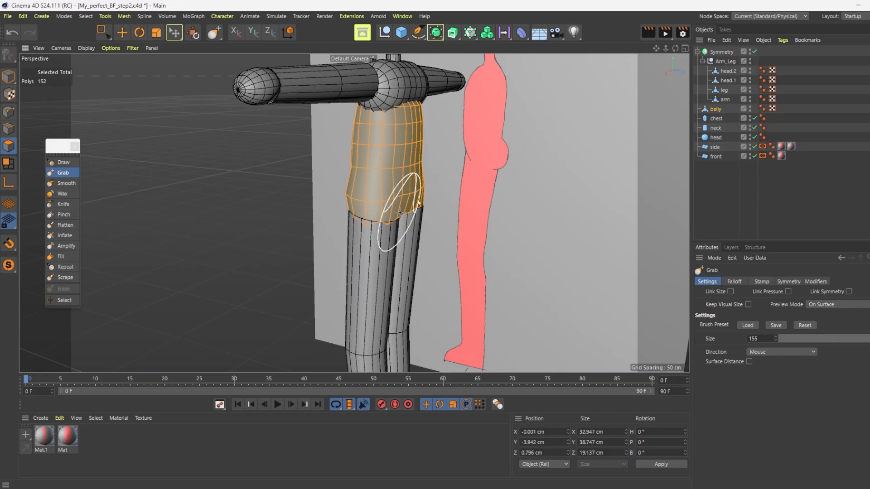
pyautogui.moveTo(675, 48)
pyautogui.mouseDown()
pyautogui.moveTo(557, 57)
pyautogui.moveTo(448, 48)
pyautogui.mouseUp()
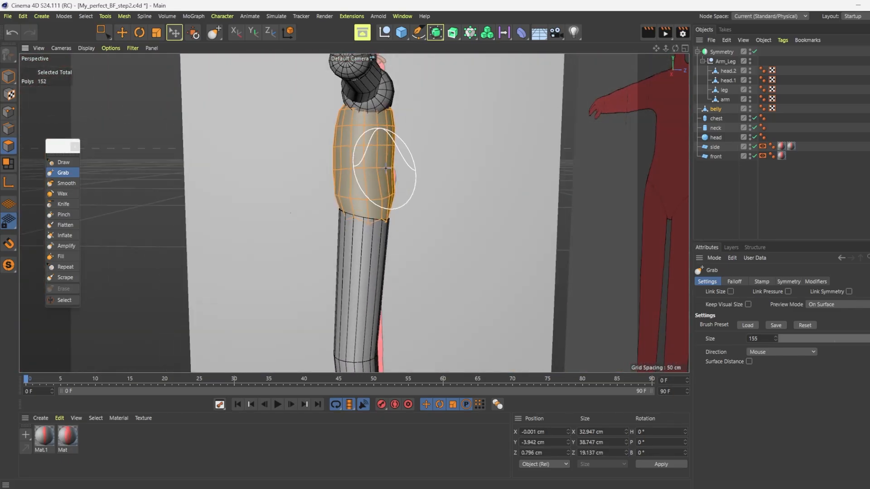
pyautogui.moveTo(678, 51); pyautogui.dragTo(484, 48)
# In the Right view, set the Grab brush size to 100 and fit the belly's buttocks and front to the side reference.
pyautogui.click(796, 339)
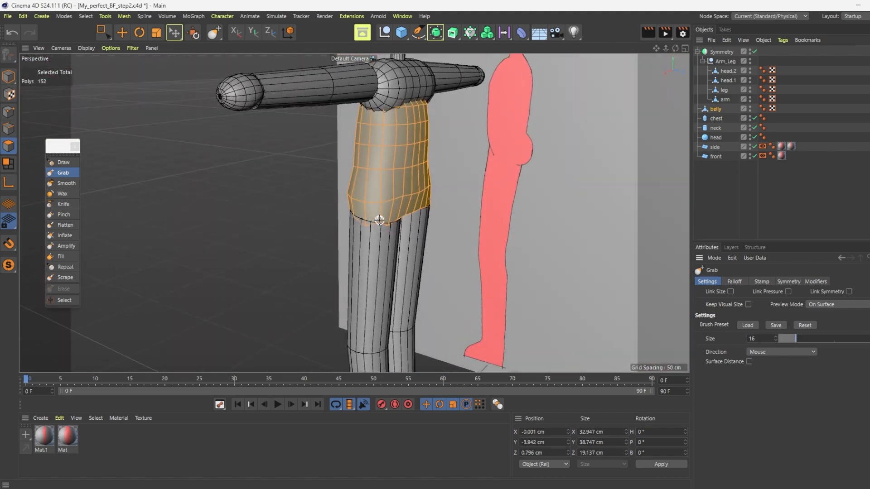
pyautogui.moveTo(674, 49)
pyautogui.mouseDown()
pyautogui.moveTo(652, 76)
pyautogui.moveTo(716, 46)
pyautogui.moveTo(795, 63)
pyautogui.moveTo(804, 55)
pyautogui.moveTo(670, 51)
pyautogui.mouseUp()
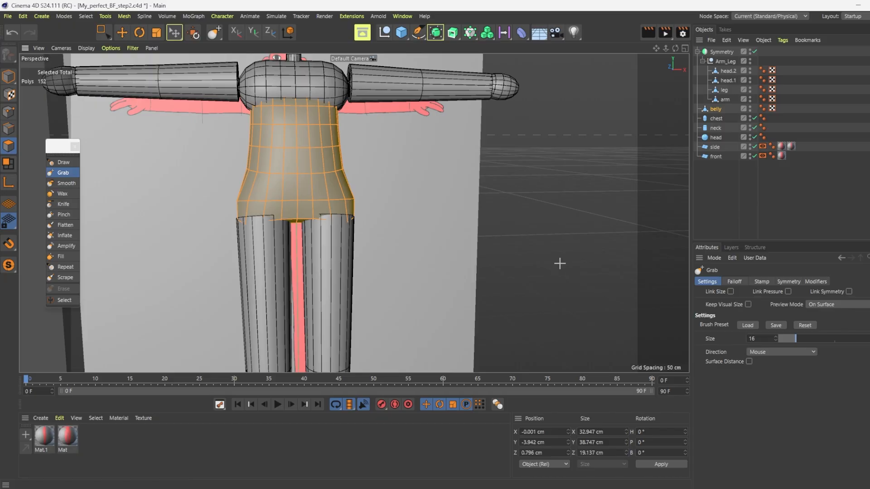
pyautogui.middleClick(430, 209)
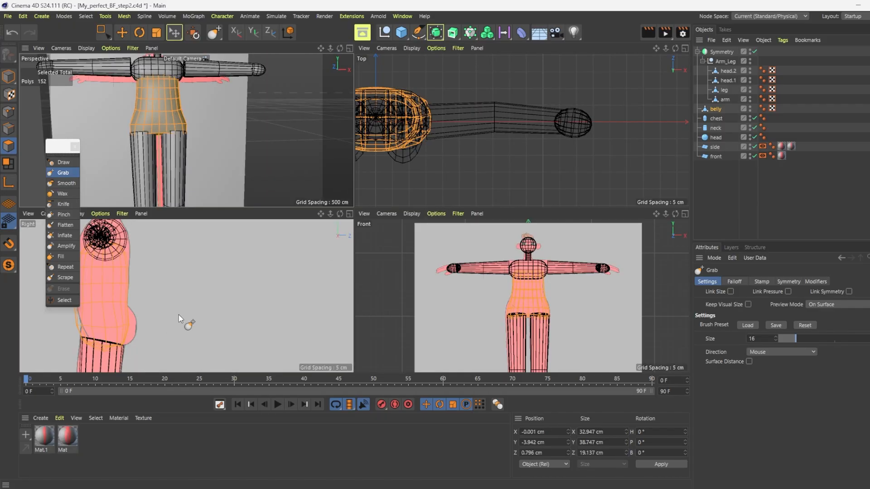
pyautogui.middleClick(215, 296)
pyautogui.moveTo(811, 339); pyautogui.dragTo(869, 338)
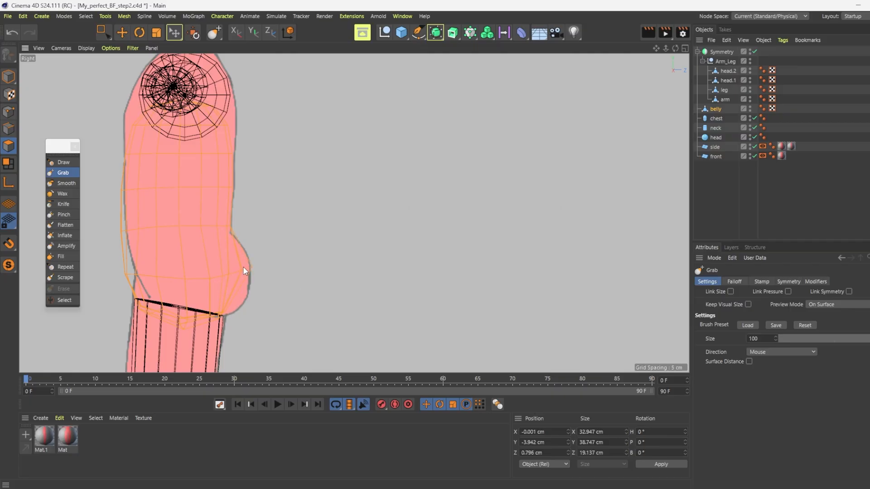
pyautogui.moveTo(243, 267); pyautogui.dragTo(239, 265)
pyautogui.keyDown('alt'); pyautogui.moveTo(501, 188); pyautogui.dragTo(497, 186); pyautogui.keyUp('alt')
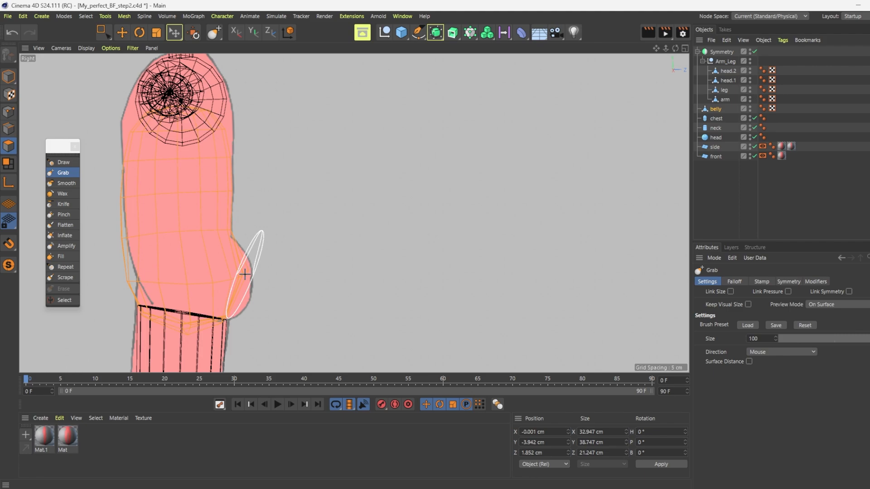
pyautogui.moveTo(244, 275); pyautogui.dragTo(250, 278)
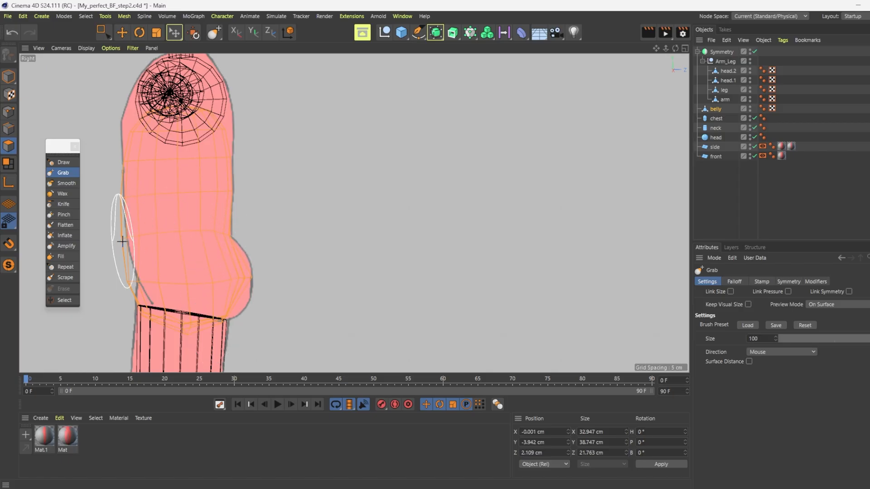
pyautogui.moveTo(118, 282); pyautogui.dragTo(128, 282)
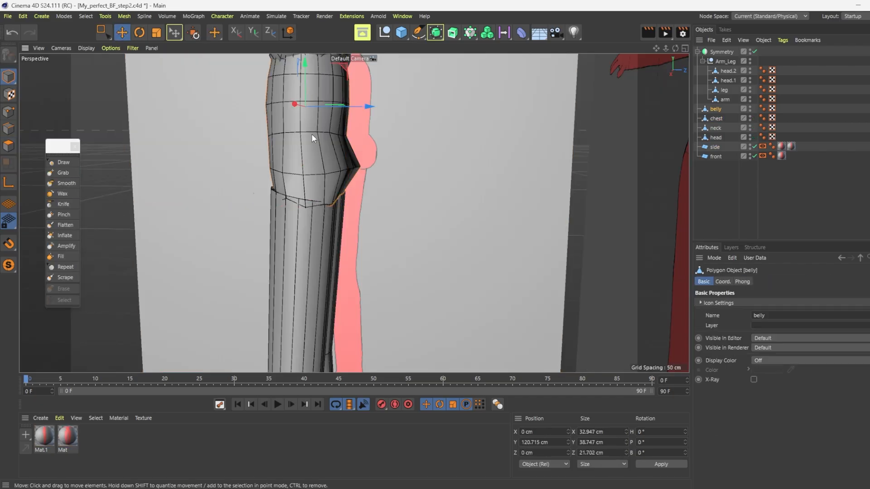
# Refine the belly's hips and buttocks in the Perspective view using the Grab brush at size 134.
pyautogui.keyDown('alt'); pyautogui.moveTo(311, 135); pyautogui.dragTo(319, 199); pyautogui.keyUp('alt')
pyautogui.click(63, 173)
pyautogui.moveTo(675, 48); pyautogui.dragTo(654, 46)
pyautogui.moveTo(231, 161); pyautogui.dragTo(231, 169)
pyautogui.moveTo(675, 48); pyautogui.dragTo(701, 51)
pyautogui.keyDown('alt'); pyautogui.moveTo(421, 202); pyautogui.dragTo(243, 211); pyautogui.keyUp('alt')
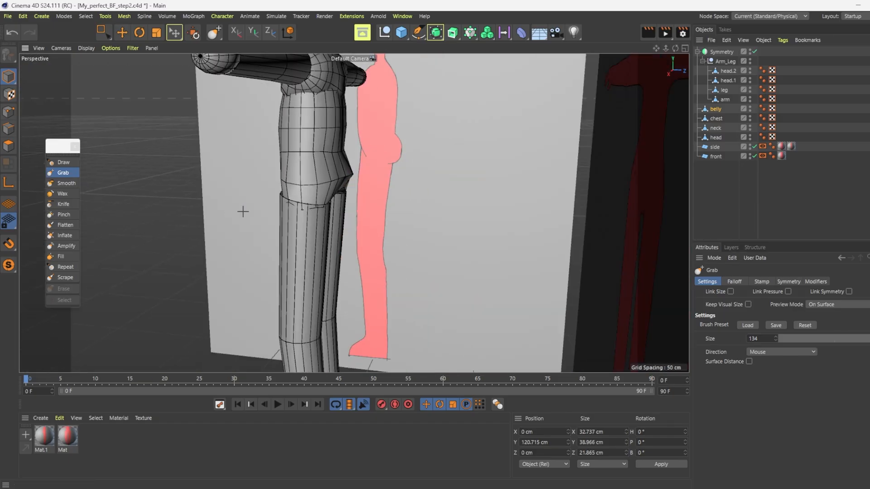
pyautogui.scroll(5, 344, 150)
pyautogui.moveTo(356, 226); pyautogui.dragTo(350, 233)
# Pull the belly's lower back and buttock contour towards the side reference in the Right view.
pyautogui.press('F3')
pyautogui.scroll(3, 393, 306)
pyautogui.moveTo(430, 321); pyautogui.dragTo(440, 331)
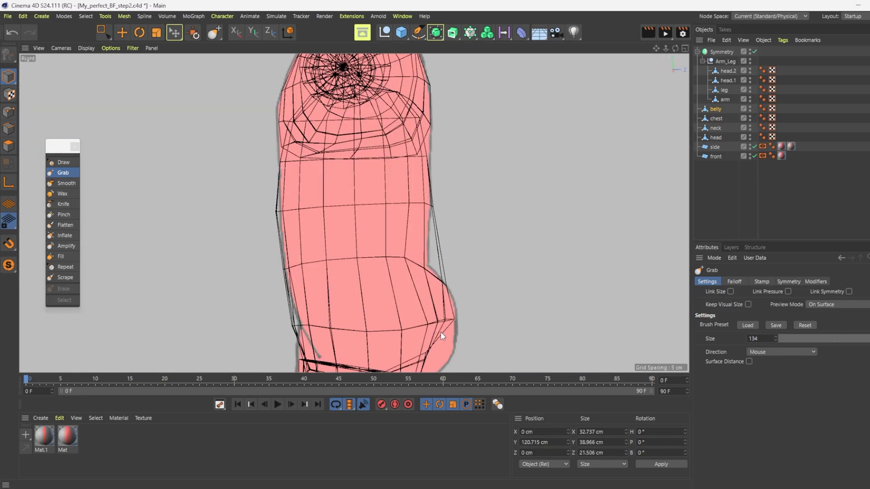
pyautogui.scroll(-3, 367, 212)
pyautogui.moveTo(423, 296)
pyautogui.mouseDown()
pyautogui.moveTo(432, 302)
pyautogui.moveTo(410, 326)
pyautogui.moveTo(418, 330)
pyautogui.mouseUp()
# Shape the belly's back above the buttocks in the Perspective view with a Grab stroke.
pyautogui.middleClick(389, 312)
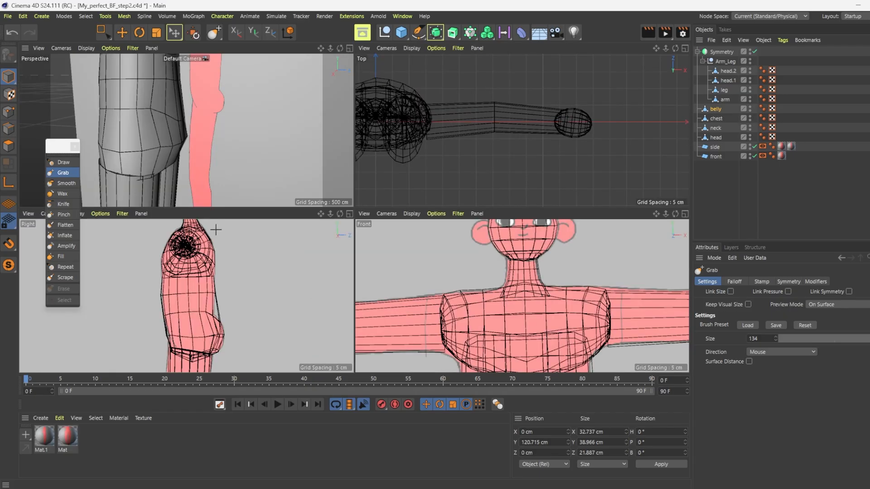
pyautogui.middleClick(208, 192)
pyautogui.scroll(-5, 353, 210)
pyautogui.moveTo(354, 211)
pyautogui.keyDown('alt'); pyautogui.mouseDown()
pyautogui.moveTo(386, 269)
pyautogui.moveTo(350, 241)
pyautogui.mouseUp(); pyautogui.keyUp('alt')
pyautogui.keyDown('alt'); pyautogui.moveTo(317, 312); pyautogui.dragTo(359, 285); pyautogui.keyUp('alt')
pyautogui.moveTo(357, 253); pyautogui.dragTo(362, 263)
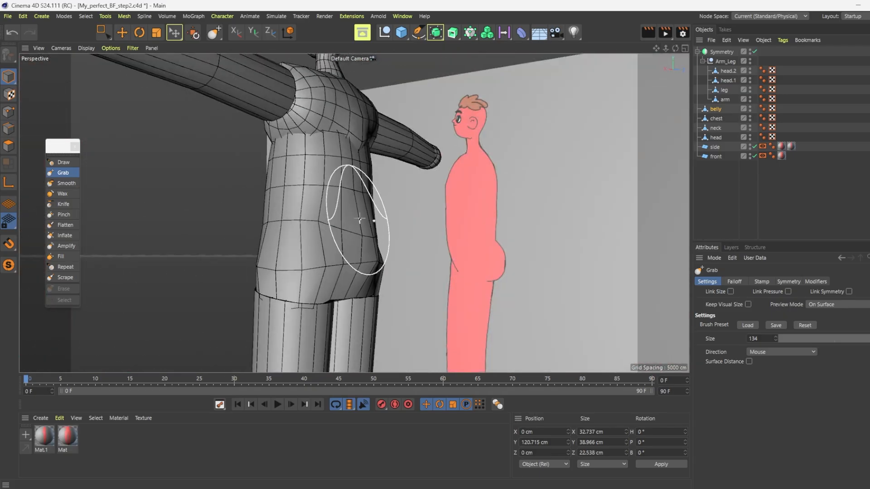
# Align the belly's lower back, buttocks and front with the side reference using Grab strokes in the Right view.
pyautogui.middleClick(401, 287)
pyautogui.middleClick(317, 302)
pyautogui.moveTo(433, 292); pyautogui.dragTo(429, 313)
pyautogui.moveTo(408, 168); pyautogui.dragTo(412, 165)
pyautogui.moveTo(389, 214); pyautogui.dragTo(390, 227)
pyautogui.moveTo(298, 214); pyautogui.dragTo(302, 224)
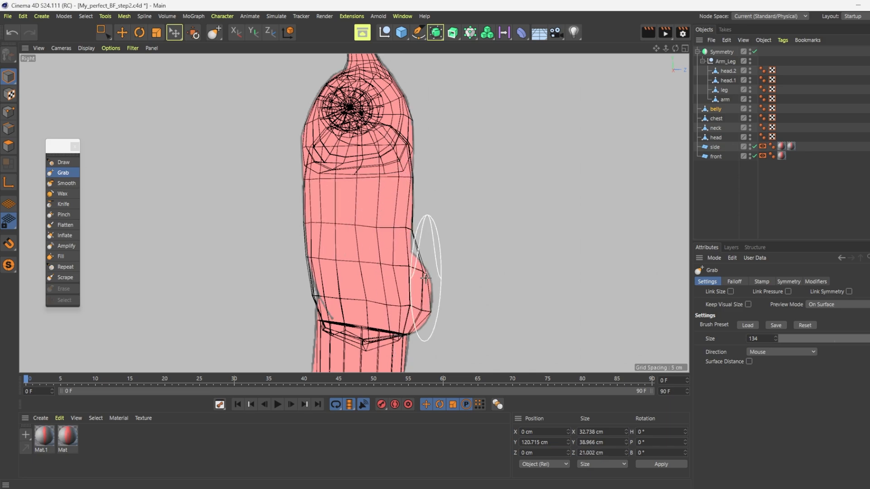
pyautogui.moveTo(427, 277)
pyautogui.mouseDown()
pyautogui.moveTo(412, 278)
pyautogui.moveTo(430, 281)
pyautogui.mouseUp()
pyautogui.moveTo(393, 234); pyautogui.dragTo(397, 241)
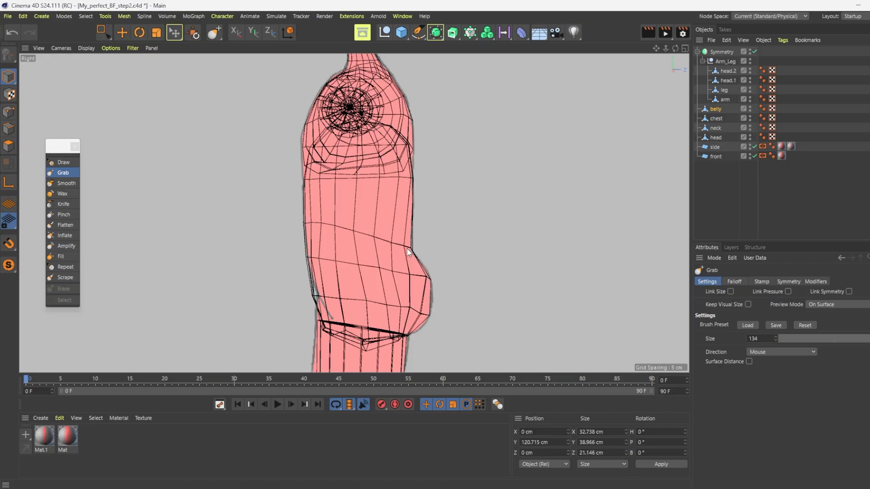
# Round out the buttocks on the belly mesh with further Grab strokes in the Perspective view.
pyautogui.middleClick(407, 249)
pyautogui.middleClick(194, 148)
pyautogui.keyDown('alt'); pyautogui.moveTo(227, 172); pyautogui.dragTo(372, 250); pyautogui.keyUp('alt')
pyautogui.moveTo(373, 250)
pyautogui.mouseDown()
pyautogui.moveTo(382, 263)
pyautogui.moveTo(355, 212)
pyautogui.mouseUp()
pyautogui.moveTo(362, 276); pyautogui.dragTo(362, 281)
pyautogui.middleClick(363, 283)
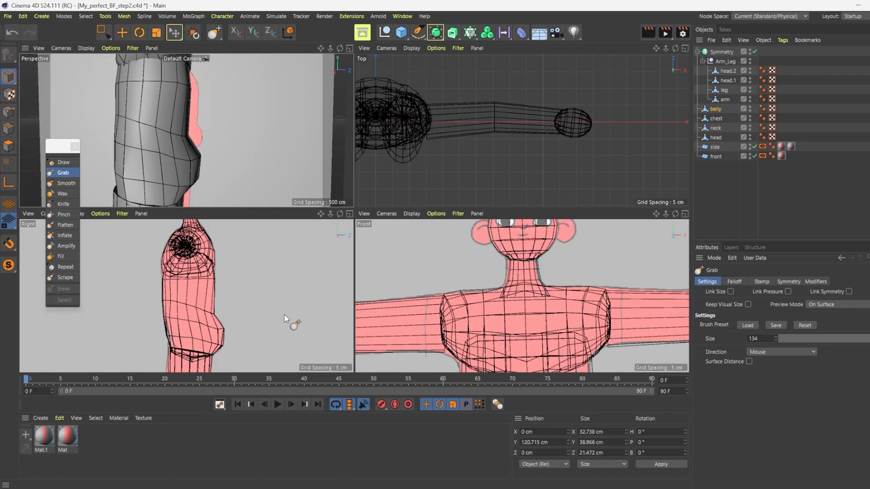
# Pull the chest's shoulder corners and lower side corners outward towards the front reference with the Grab brush in the Front view.
pyautogui.middleClick(232, 130)
pyautogui.scroll(-2, 312, 131)
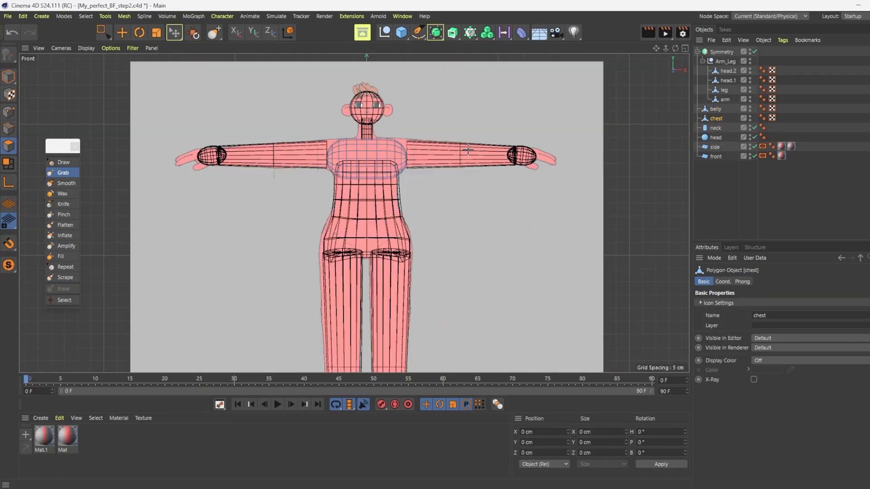
pyautogui.scroll(4, 399, 146)
pyautogui.moveTo(399, 146); pyautogui.dragTo(401, 146)
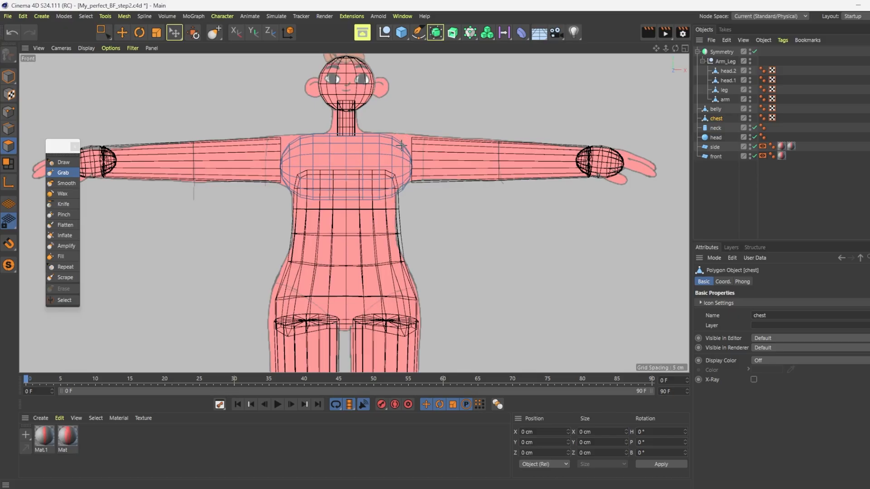
pyautogui.click(63, 173)
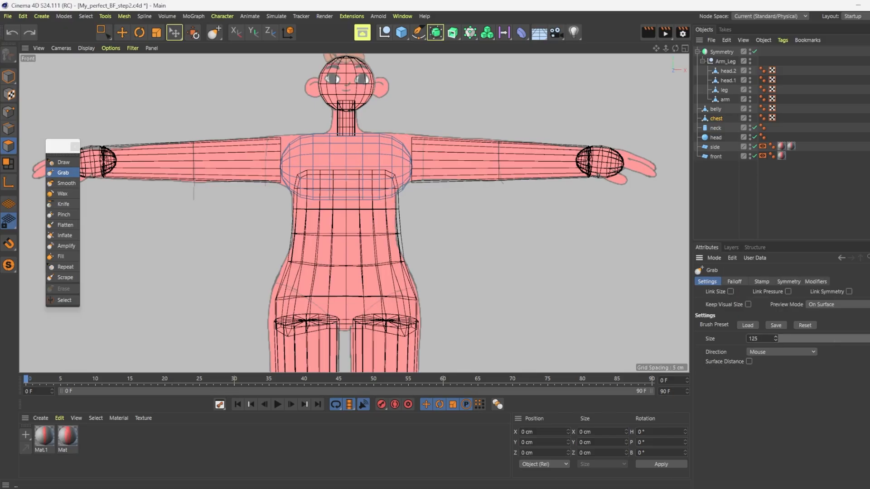
pyautogui.click(398, 144)
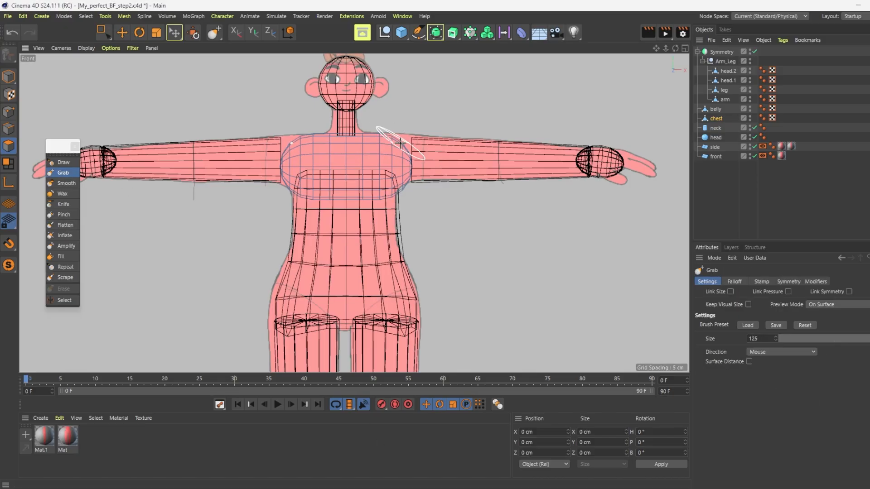
pyautogui.moveTo(400, 143); pyautogui.dragTo(411, 137)
pyautogui.moveTo(397, 189); pyautogui.dragTo(405, 185)
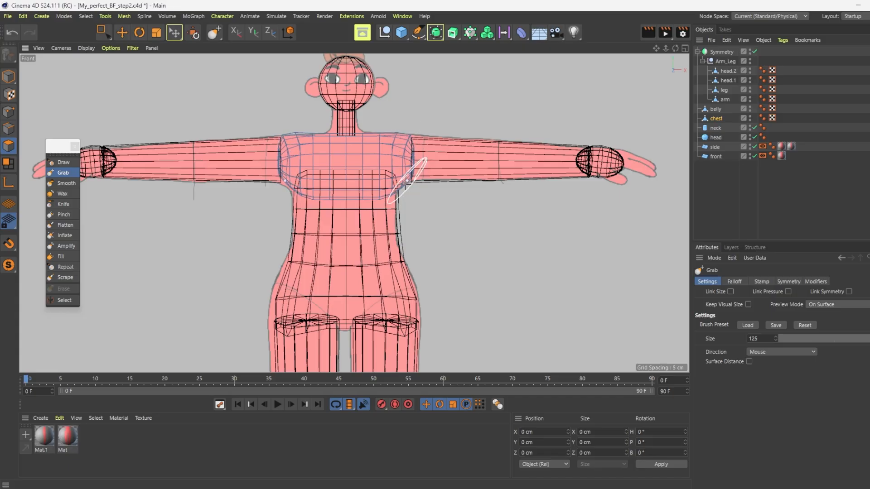
# Try reshaping the chest's lower front with Grab strokes in the Right and Perspective views.
pyautogui.press('F5')
pyautogui.press('F3')
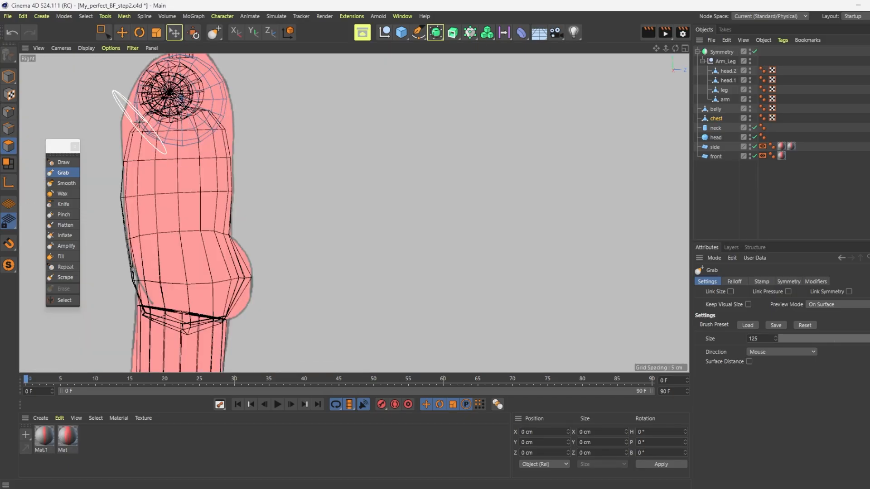
pyautogui.hotkey('ctrl', 'z')
pyautogui.middleClick(136, 110)
pyautogui.middleClick(136, 110)
pyautogui.scroll(5, 445, 89)
pyautogui.moveTo(445, 89)
pyautogui.keyDown('alt'); pyautogui.mouseDown()
pyautogui.moveTo(353, 213)
pyautogui.moveTo(360, 115)
pyautogui.moveTo(414, 136)
pyautogui.mouseUp(); pyautogui.keyUp('alt')
pyautogui.scroll(4, 352, 113)
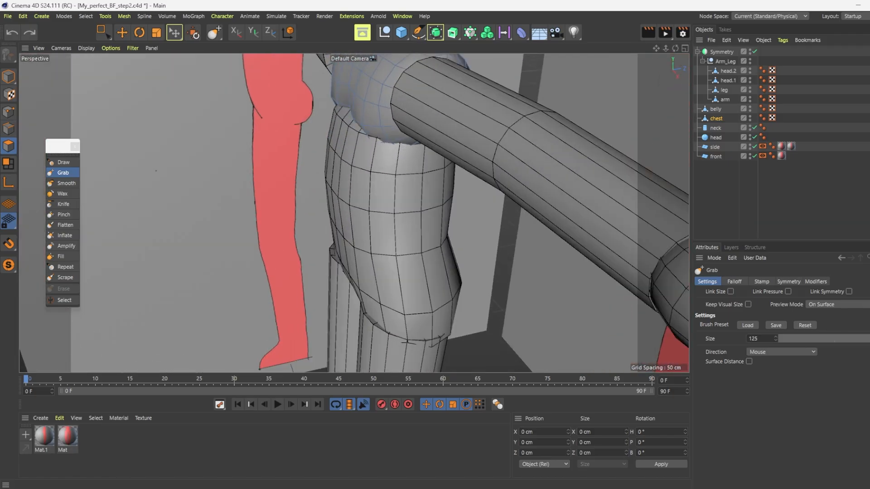
pyautogui.hotkey('ctrl', 'z')
pyautogui.moveTo(354, 108)
pyautogui.mouseDown()
pyautogui.moveTo(368, 130)
pyautogui.moveTo(354, 213)
pyautogui.moveTo(385, 210)
pyautogui.mouseUp()
pyautogui.scroll(-4, 368, 129)
pyautogui.click(685, 48)
pyautogui.click(349, 214)
pyautogui.scroll(-2, 390, 272)
pyautogui.click(684, 48)
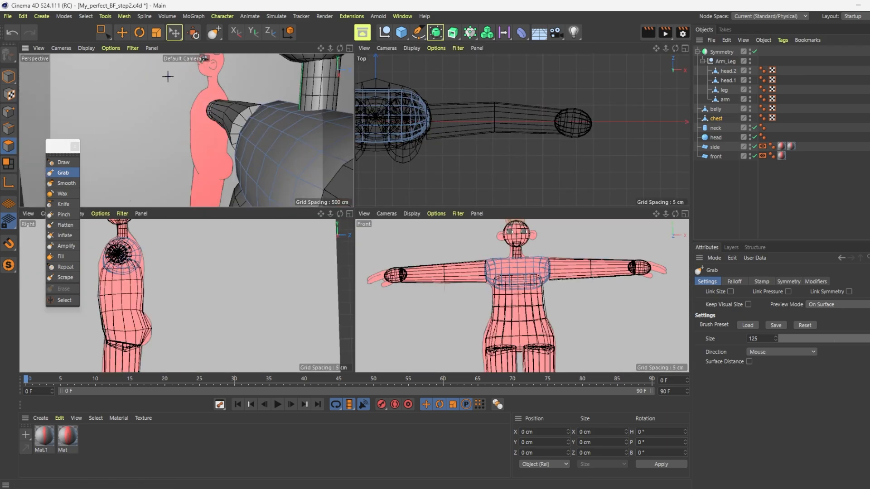
pyautogui.moveTo(242, 177); pyautogui.dragTo(234, 183)
# Pull the lower front of the chest downward and forward towards the side reference with Grab strokes.
pyautogui.middleClick(121, 268)
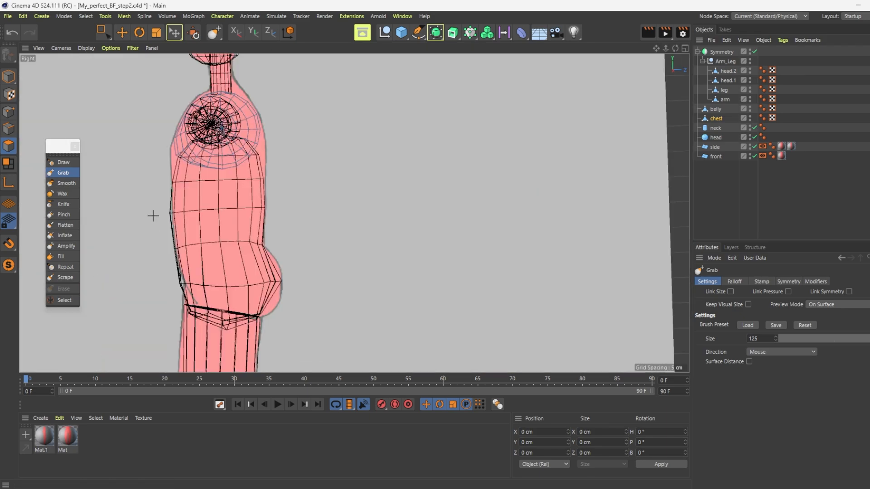
pyautogui.scroll(3, 151, 213)
pyautogui.middleClick(332, 122)
pyautogui.middleClick(332, 123)
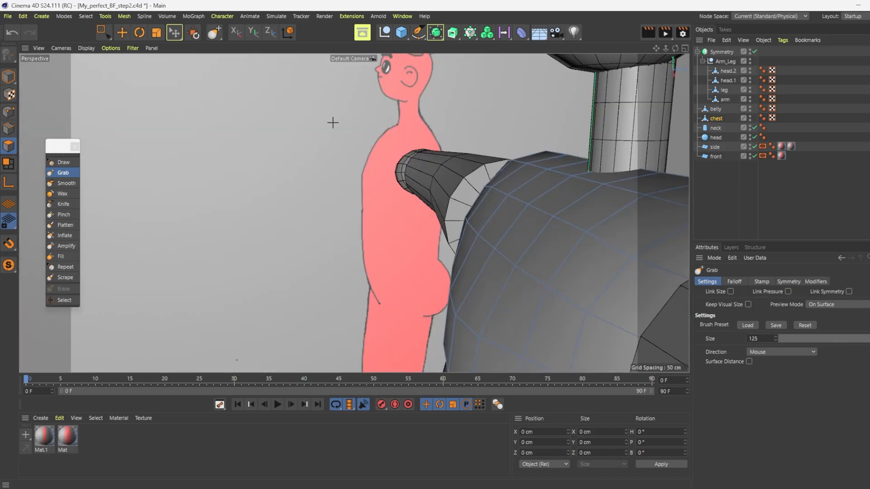
pyautogui.scroll(-3, 332, 122)
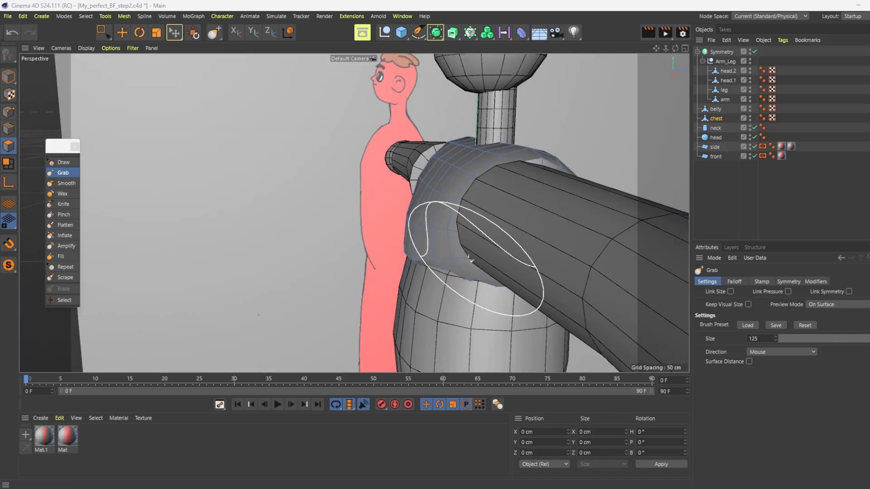
pyautogui.scroll(-5, 352, 210)
pyautogui.keyDown('alt'); pyautogui.moveTo(354, 213); pyautogui.dragTo(321, 189); pyautogui.keyUp('alt')
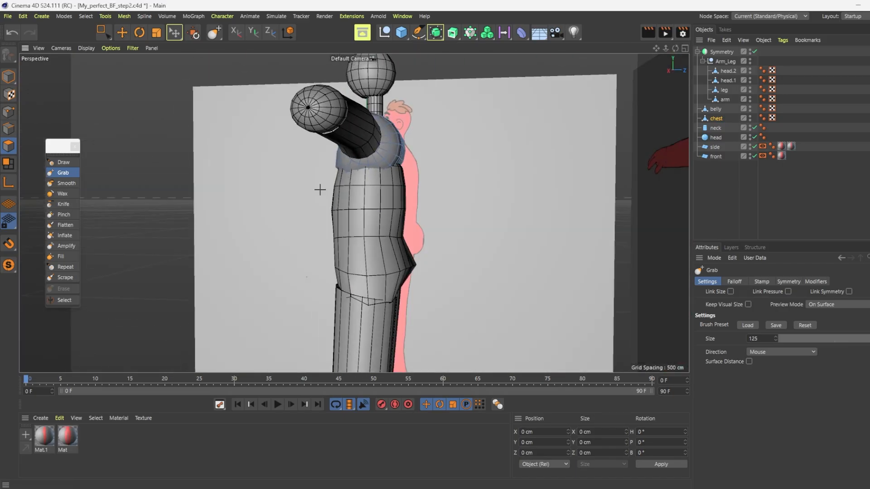
pyautogui.middleClick(391, 216)
pyautogui.middleClick(132, 266)
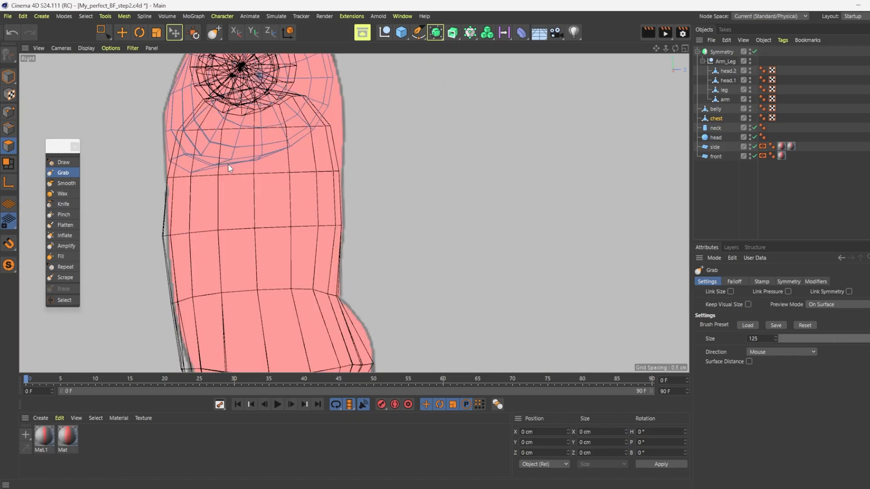
# Pull the chest's back and lower back contour outward to the side reference with Grab strokes in the Right view.
pyautogui.scroll(-4, 208, 246)
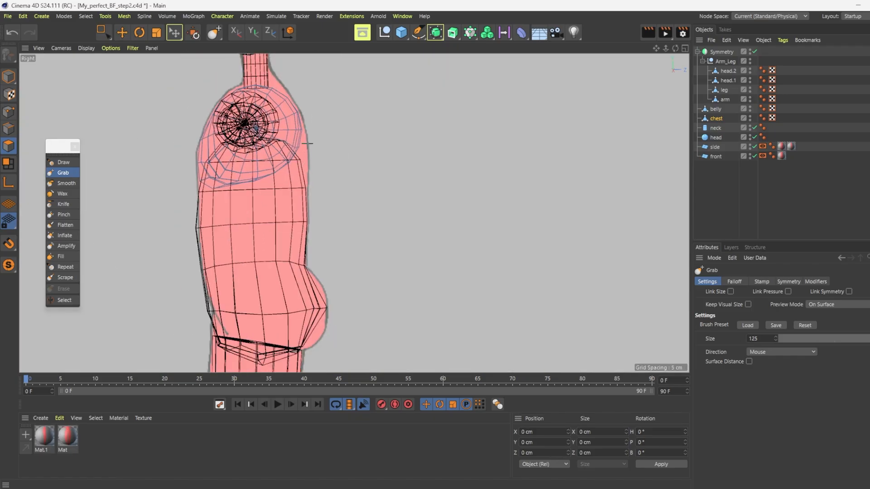
pyautogui.moveTo(307, 132); pyautogui.dragTo(304, 135)
pyautogui.moveTo(300, 143); pyautogui.dragTo(294, 173)
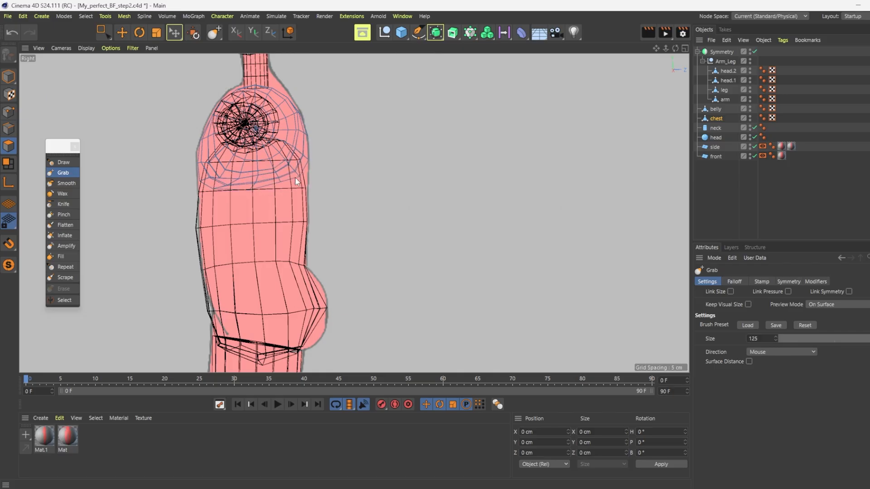
# Make the head sphere editable and reshape its profile to the side reference with the Grab brush in the Right view.
pyautogui.middleClick(255, 183)
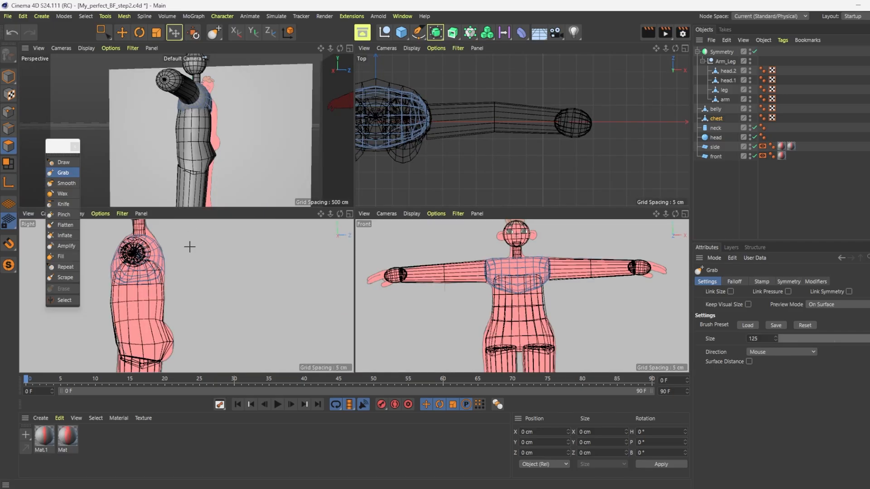
pyautogui.click(718, 135)
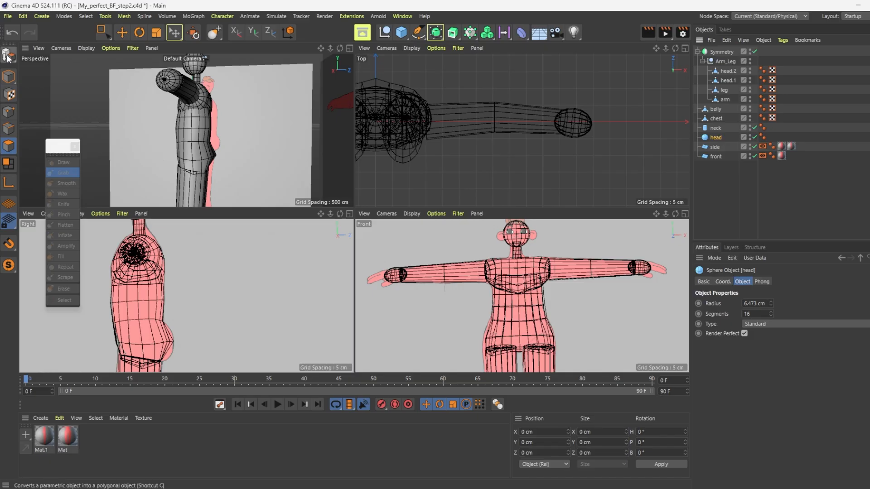
pyautogui.press('F3')
pyautogui.scroll(3, 263, 114)
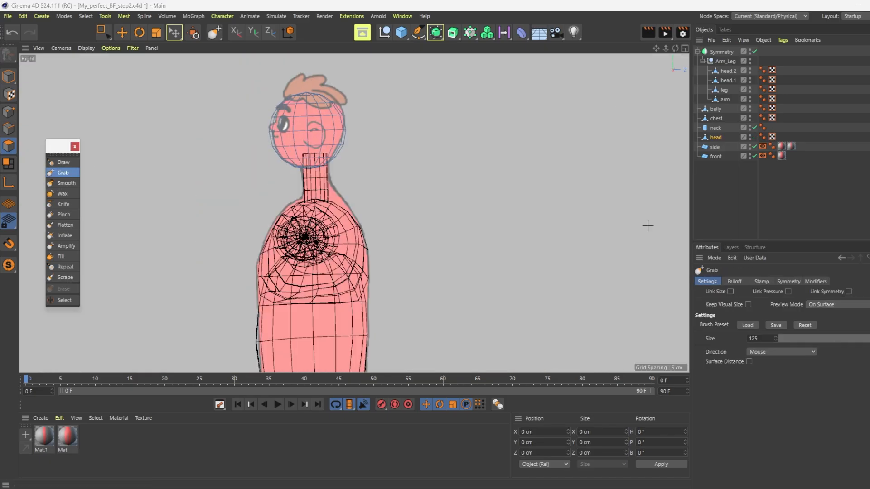
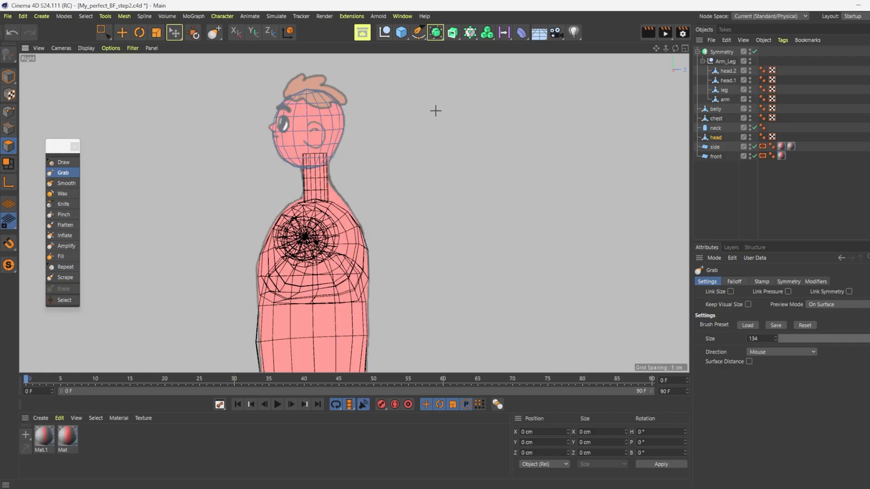
# Save the scene with the reshaped head.
pyautogui.middleClick(444, 156)
pyautogui.middleClick(256, 153)
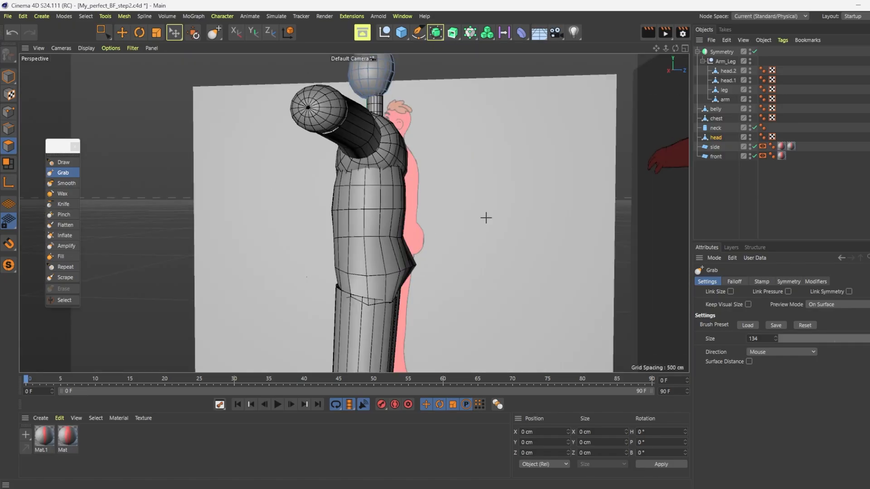
pyautogui.scroll(-4, 526, 210)
pyautogui.moveTo(675, 48); pyautogui.dragTo(787, 60)
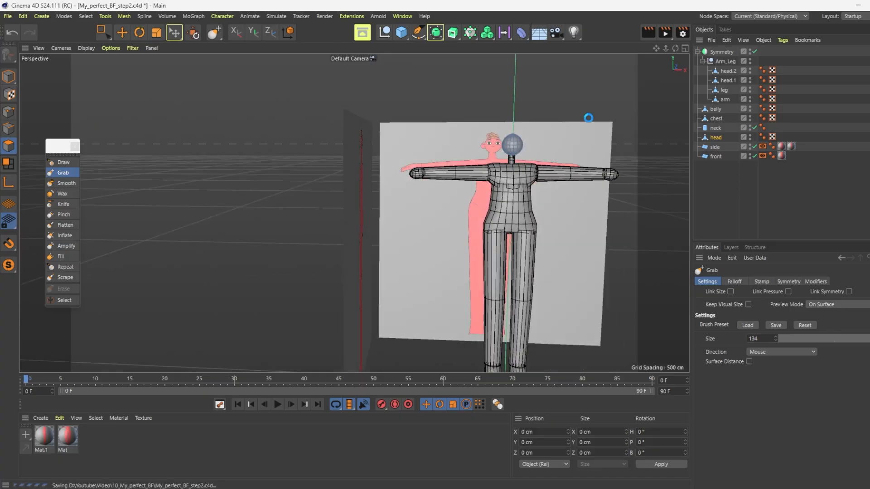
# Make the neck cylinder editable and scale its bottom ring of points wider along X towards the front reference.
pyautogui.click(715, 128)
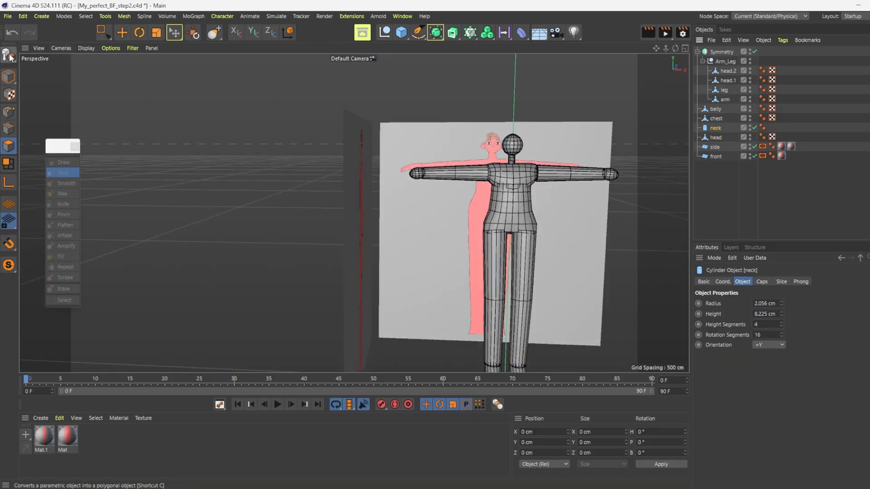
pyautogui.click(8, 54)
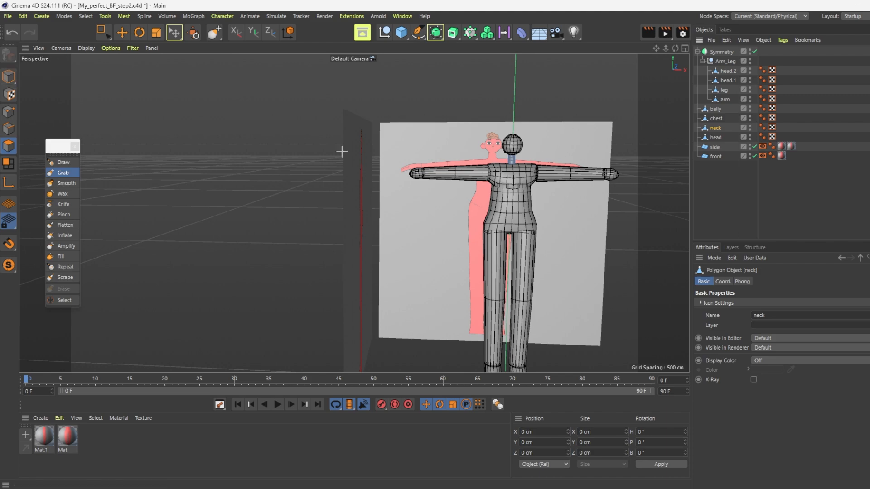
pyautogui.middleClick(514, 177)
pyautogui.middleClick(475, 278)
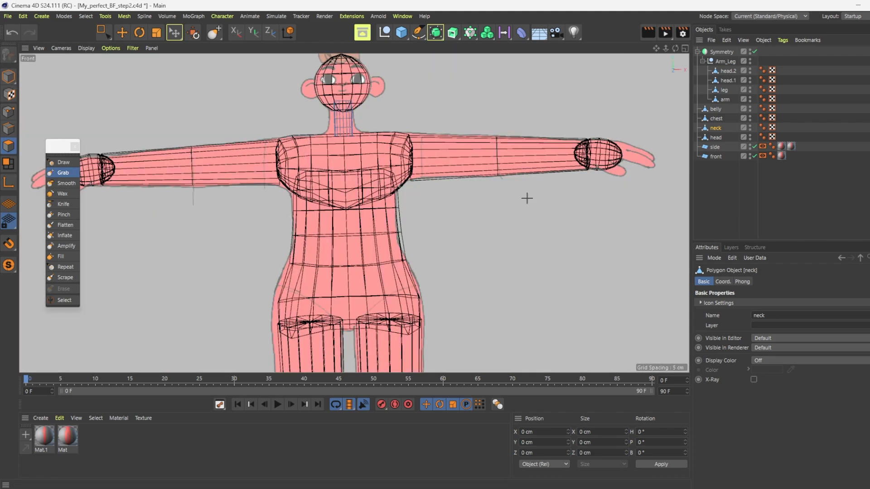
pyautogui.scroll(6, 390, 126)
pyautogui.click(124, 32)
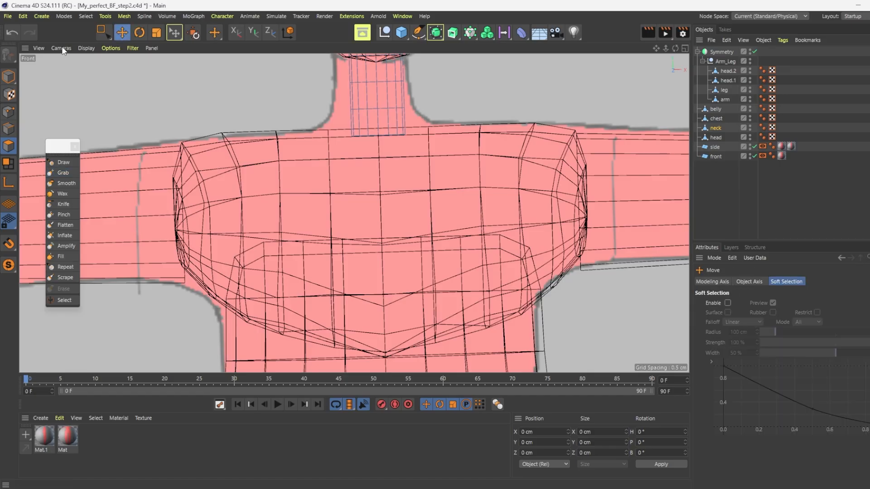
pyautogui.click(101, 31)
pyautogui.click(150, 60)
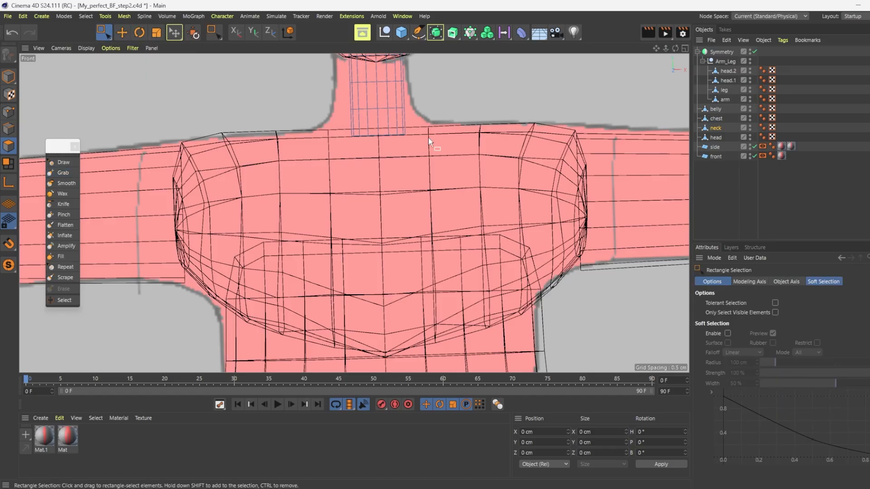
pyautogui.moveTo(431, 156); pyautogui.dragTo(308, 121)
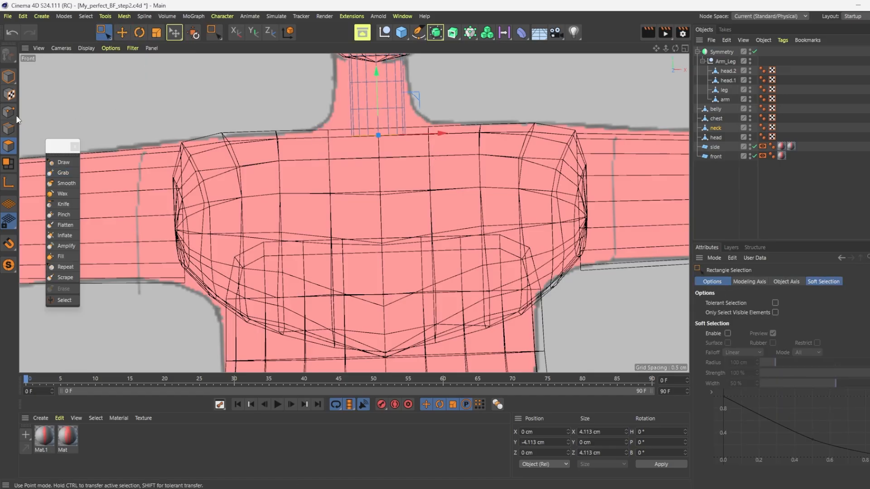
pyautogui.moveTo(446, 150); pyautogui.dragTo(311, 124)
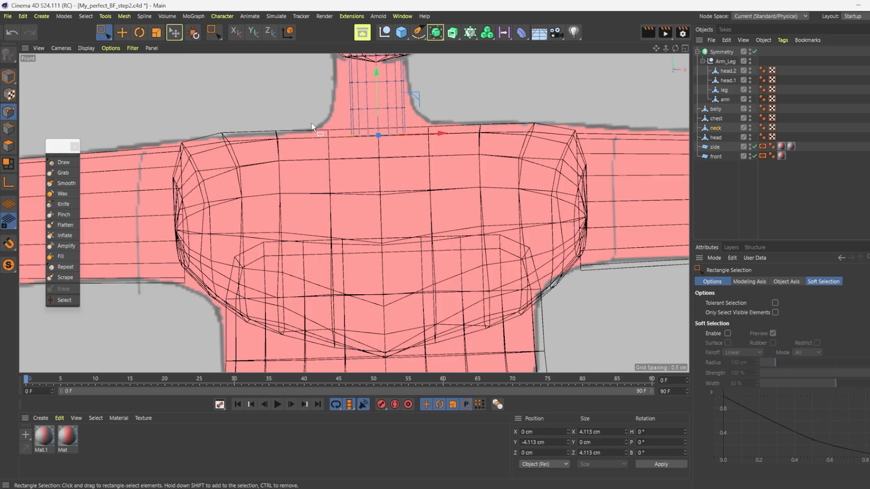
pyautogui.press('t')
pyautogui.press('y')
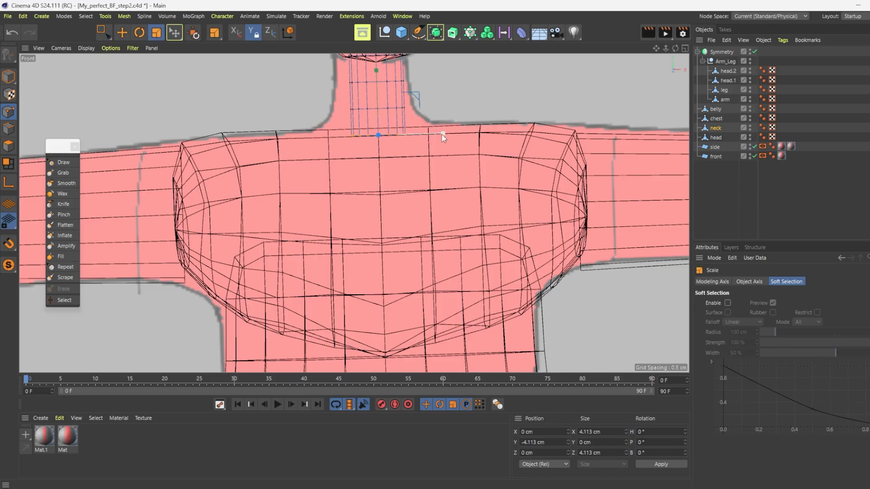
pyautogui.moveTo(444, 137); pyautogui.dragTo(497, 136)
# Select the row of neck points just above the base and scale it slightly wider along X.
pyautogui.press('space')
pyautogui.moveTo(393, 118); pyautogui.dragTo(315, 106)
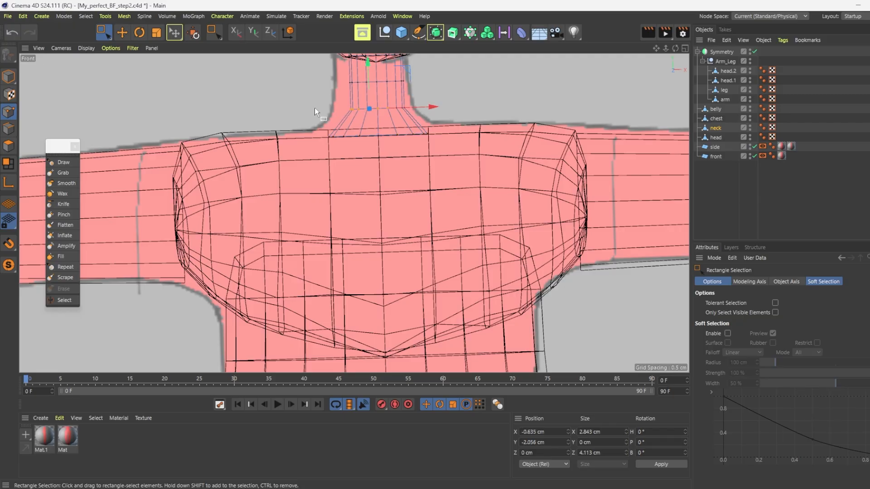
pyautogui.press('t')
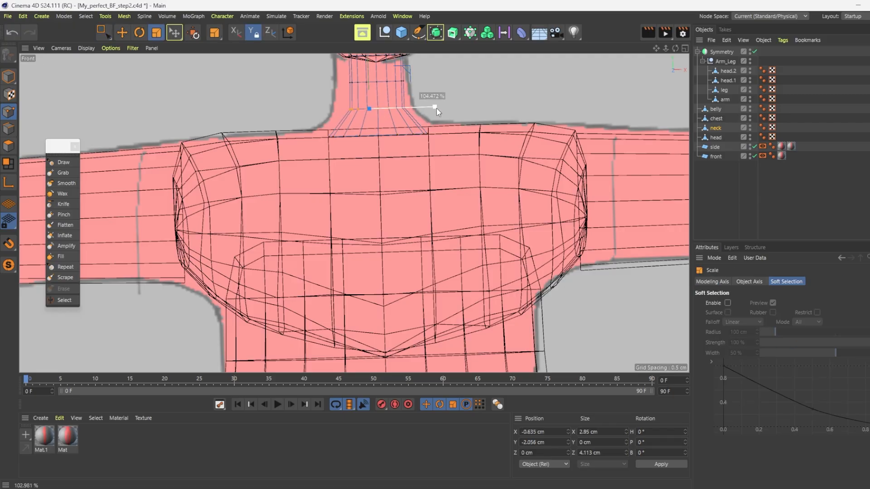
pyautogui.moveTo(436, 108); pyautogui.dragTo(453, 112)
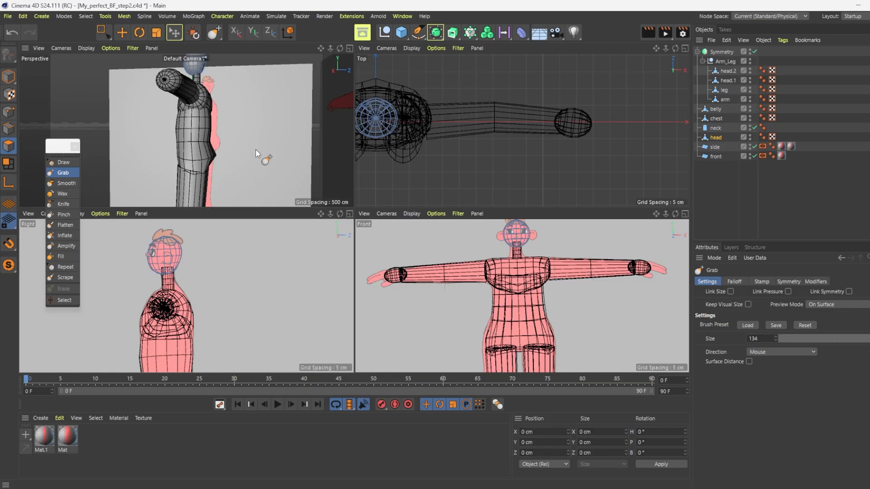
# Save the scene file with the whole figure shown from the front in the Perspective view.
pyautogui.middleClick(256, 150)
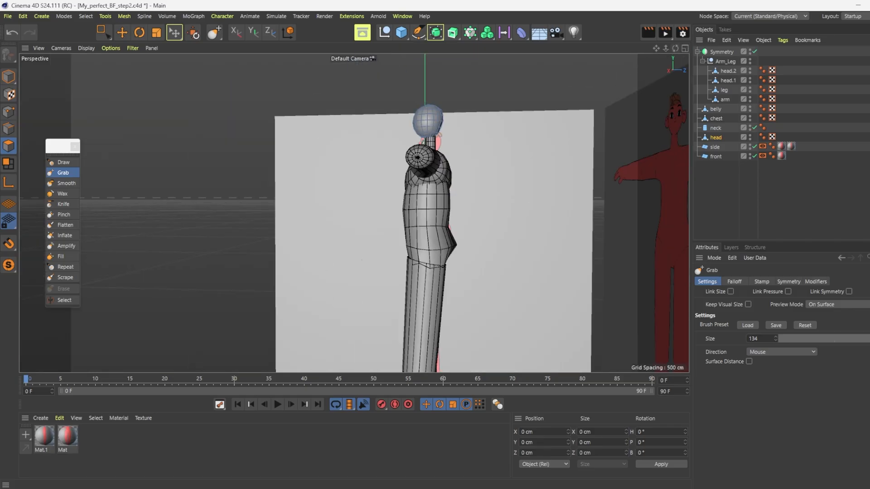
pyautogui.keyDown('alt'); pyautogui.moveTo(354, 212); pyautogui.dragTo(354, 212); pyautogui.keyUp('alt')
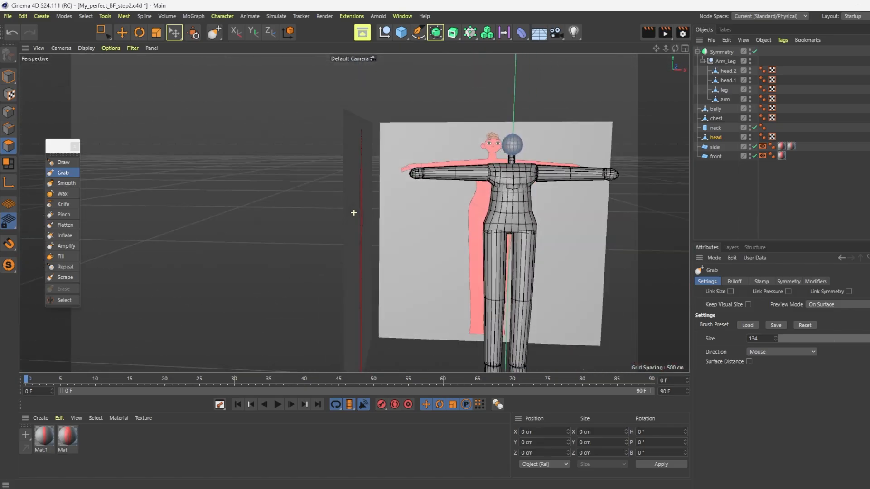
pyautogui.hotkey('ctrl', 's')
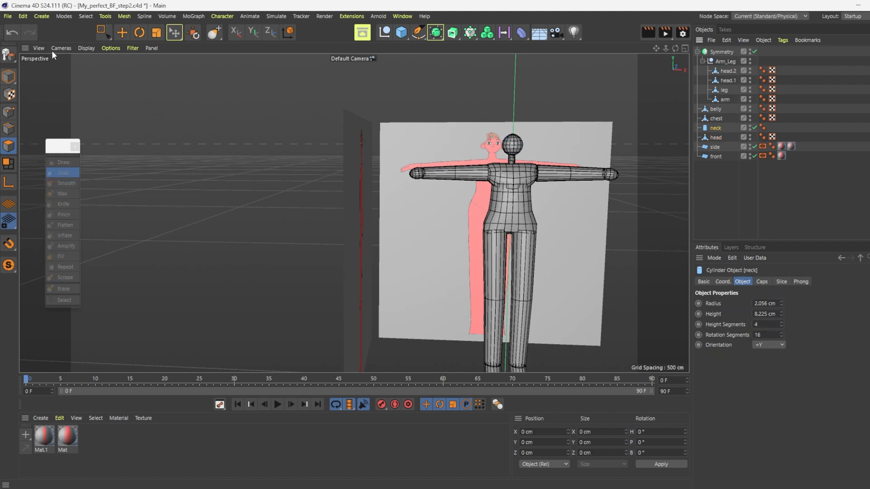
# Make the neck cylinder editable and scale its bottom ring of points wider along X to fit the front reference.
pyautogui.click(8, 56)
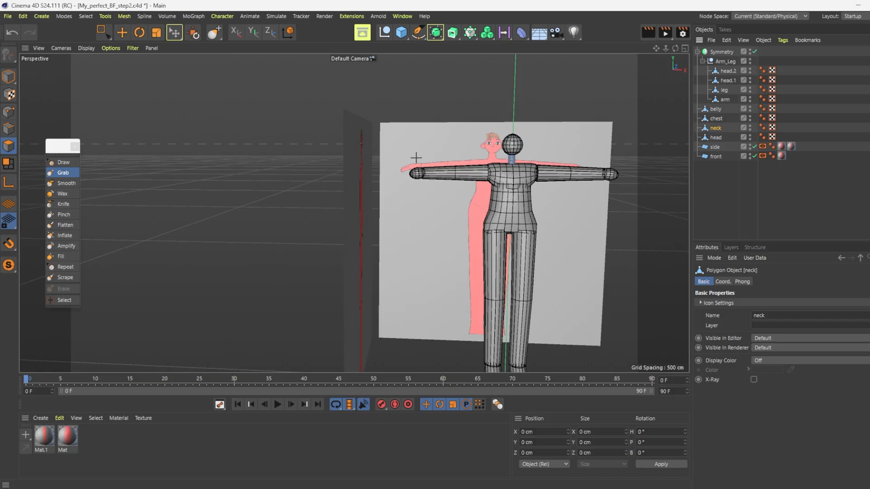
pyautogui.middleClick(506, 178)
pyautogui.middleClick(505, 269)
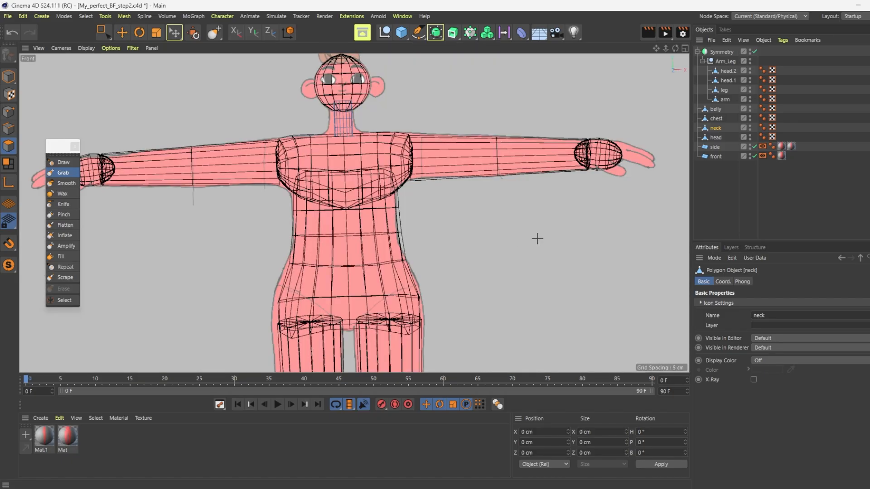
pyautogui.scroll(1, 304, 141)
pyautogui.scroll(3, 305, 141)
pyautogui.click(120, 33)
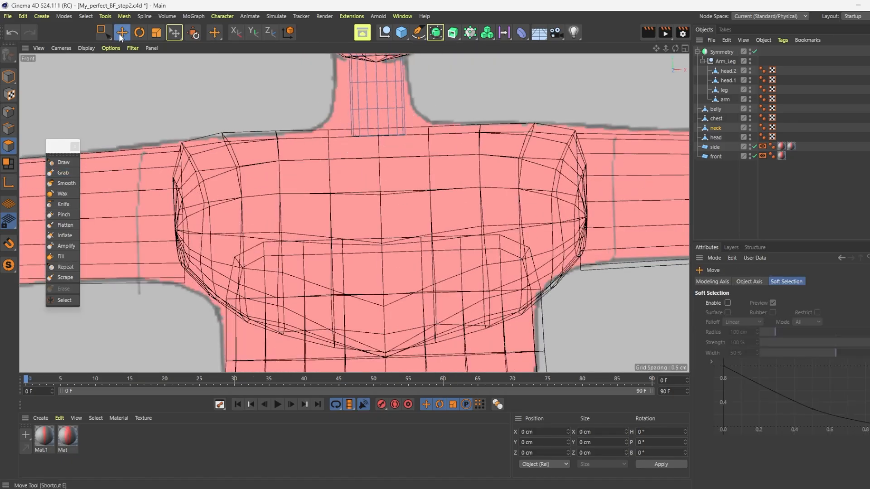
pyautogui.moveTo(99, 30); pyautogui.dragTo(146, 51)
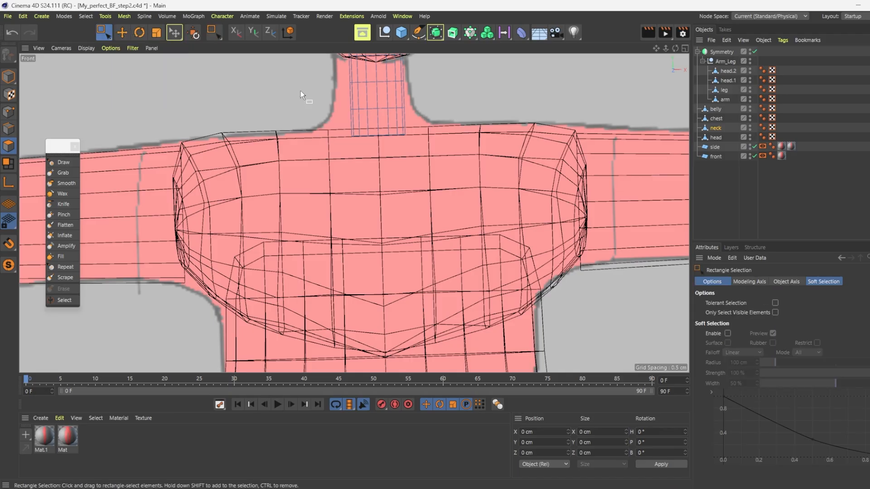
pyautogui.moveTo(329, 142); pyautogui.dragTo(314, 128)
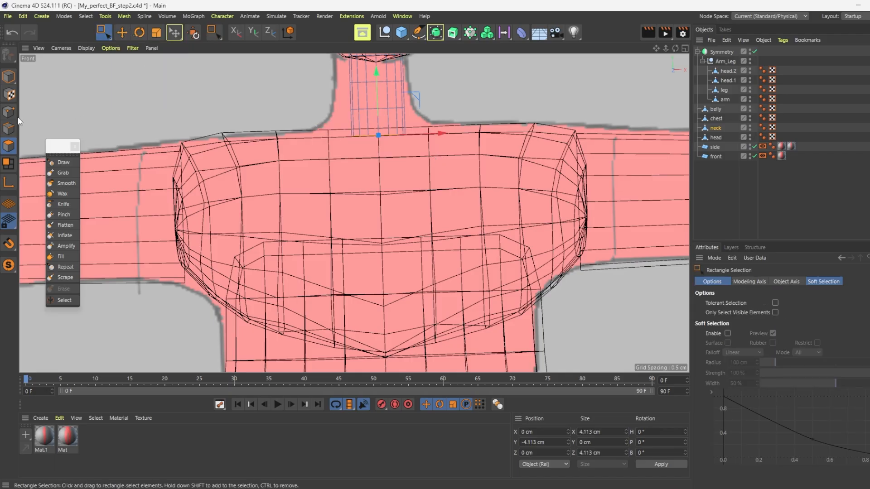
pyautogui.moveTo(424, 141); pyautogui.dragTo(311, 129)
pyautogui.press('y')
pyautogui.press('t')
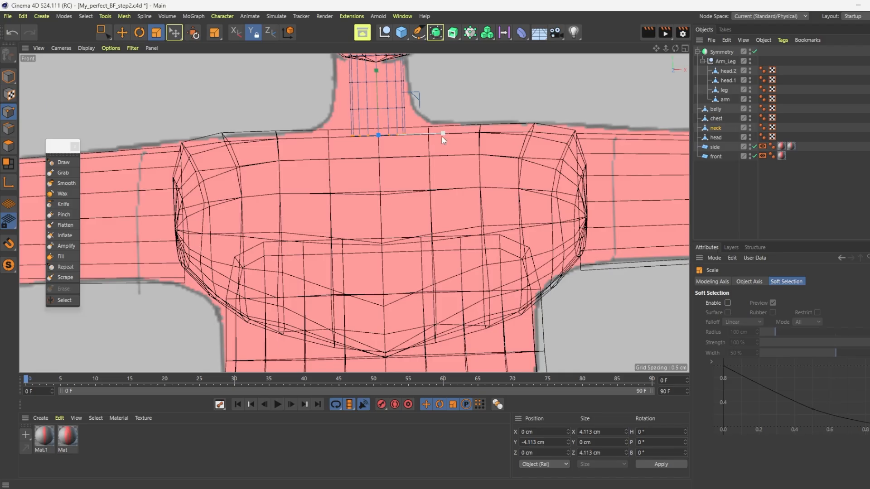
pyautogui.moveTo(443, 135); pyautogui.dragTo(497, 137)
pyautogui.press('space')
pyautogui.moveTo(419, 118); pyautogui.dragTo(313, 108)
pyautogui.press('y')
pyautogui.press('t')
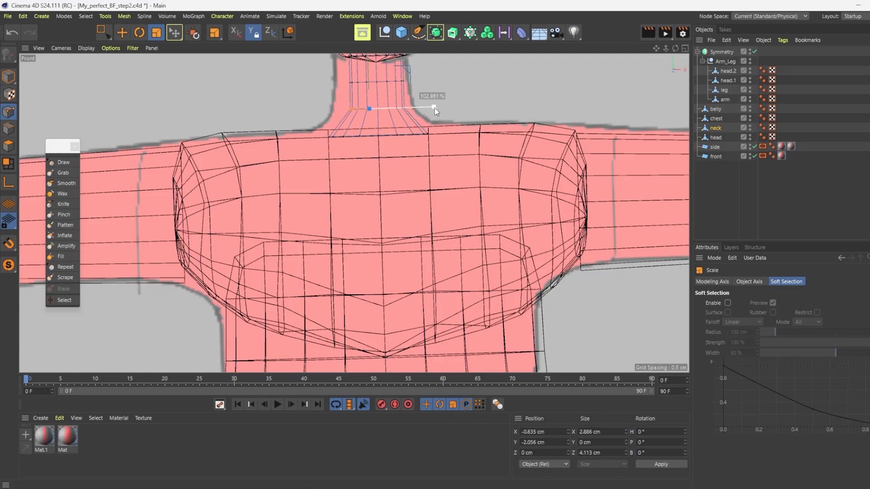
pyautogui.moveTo(434, 108); pyautogui.dragTo(316, 92)
pyautogui.hotkey('ctrl', 'z')
# Select the full neck row just above the base and scale it along X to about 6.2 cm.
pyautogui.press('space')
pyautogui.press('y')
pyautogui.press('t')
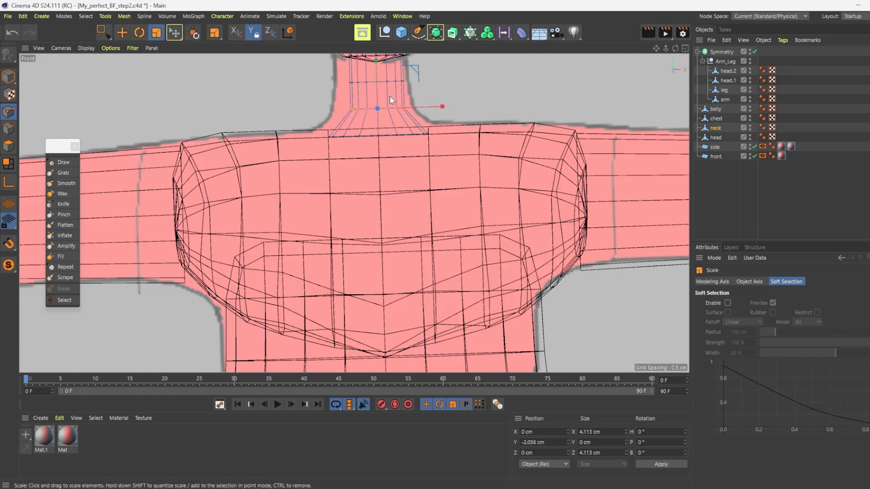
pyautogui.moveTo(421, 101); pyautogui.dragTo(482, 109)
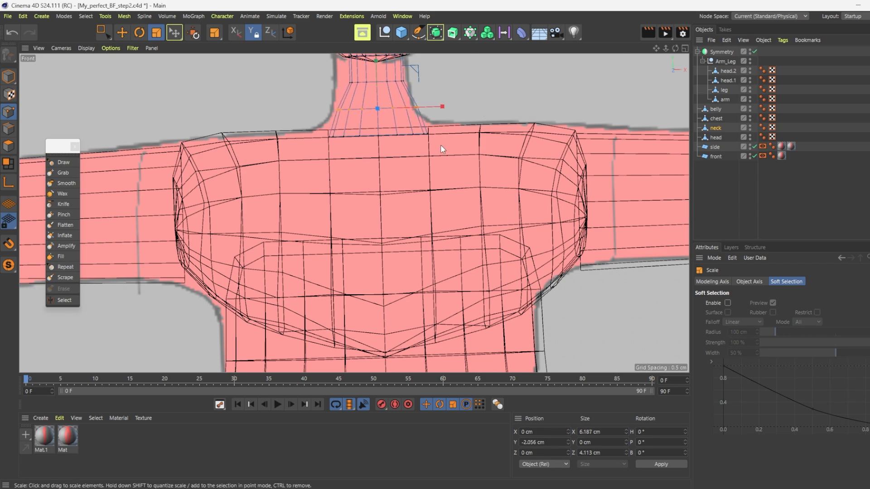
# Reselect the neck's bottom ring and widen it along X to about 9.4 cm.
pyautogui.press('space')
pyautogui.moveTo(441, 146); pyautogui.dragTo(262, 119)
pyautogui.press('y')
pyautogui.press('t')
pyautogui.moveTo(448, 134); pyautogui.dragTo(459, 135)
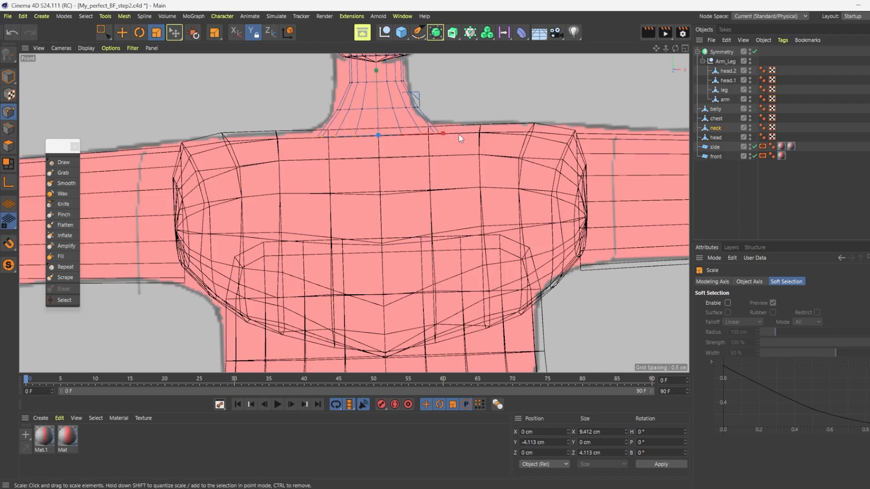
# Select the neck's middle row of points and scale it along X to about 5.5 cm.
pyautogui.press('space')
pyautogui.press('y')
pyautogui.moveTo(414, 86); pyautogui.dragTo(287, 70)
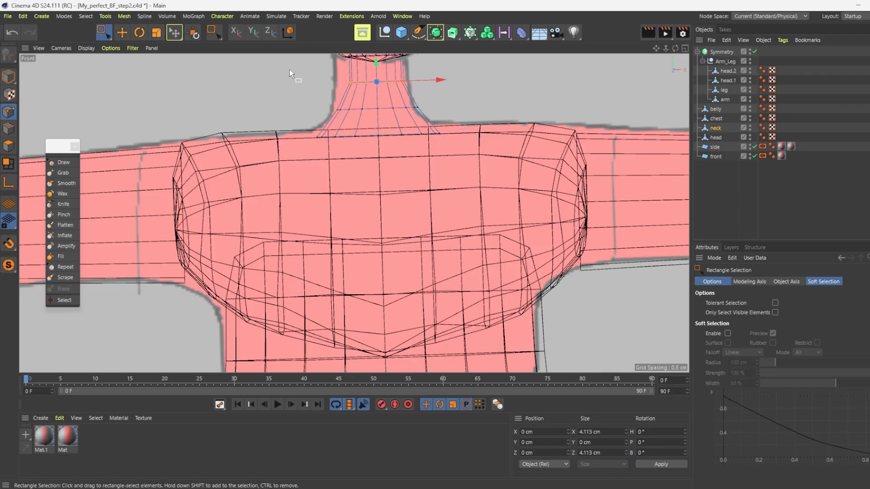
pyautogui.press('y')
pyautogui.press('t')
pyautogui.moveTo(442, 80); pyautogui.dragTo(463, 82)
pyautogui.scroll(-1, 329, 248)
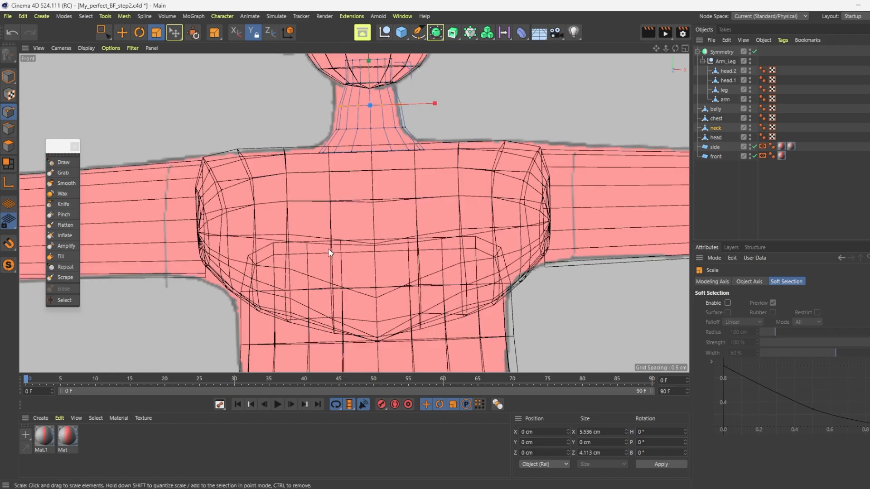
# Select the neck row just under the chin and scale it along X to about 5.1 cm.
pyautogui.press('space')
pyautogui.moveTo(408, 93); pyautogui.dragTo(299, 72)
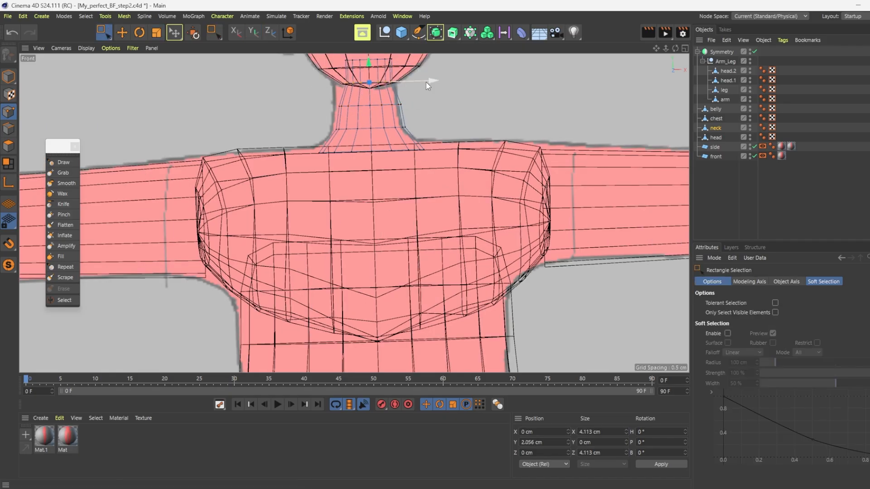
pyautogui.press('space')
pyautogui.moveTo(433, 82); pyautogui.dragTo(448, 83)
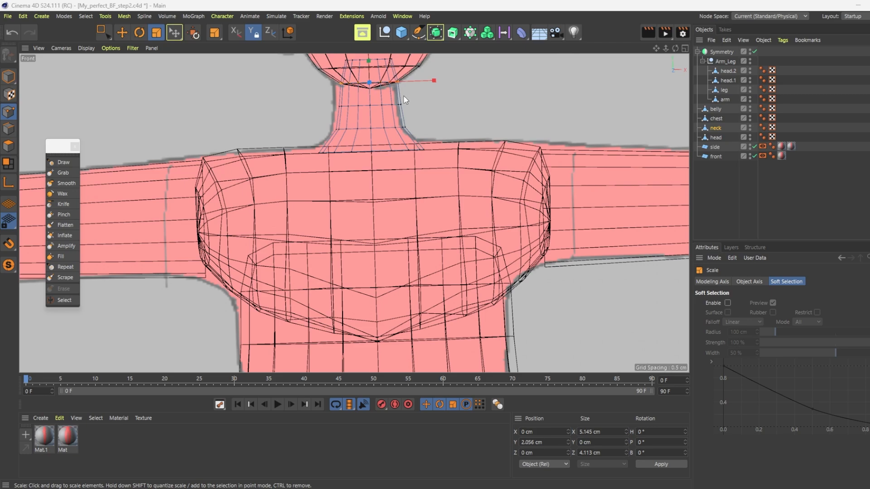
pyautogui.scroll(-3, 345, 198)
pyautogui.scroll(3, 365, 82)
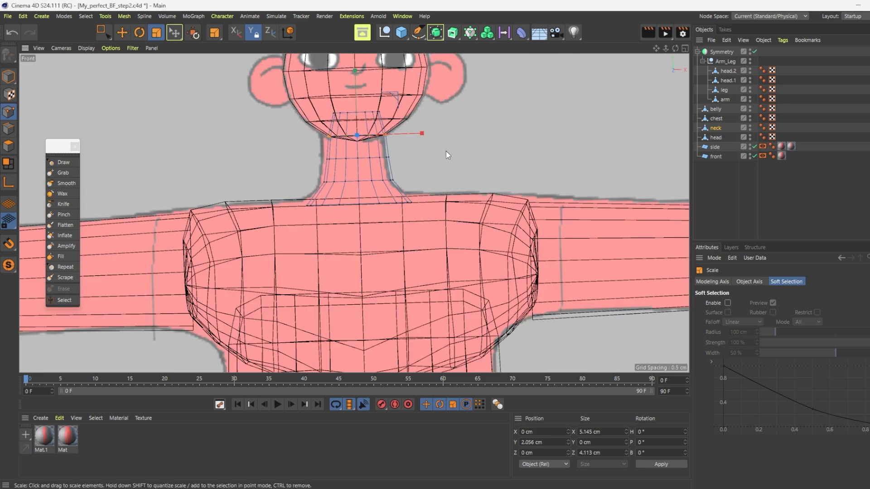
# Lower the neck row under the chin slightly along Y, to about 1.76 cm.
pyautogui.press('0')
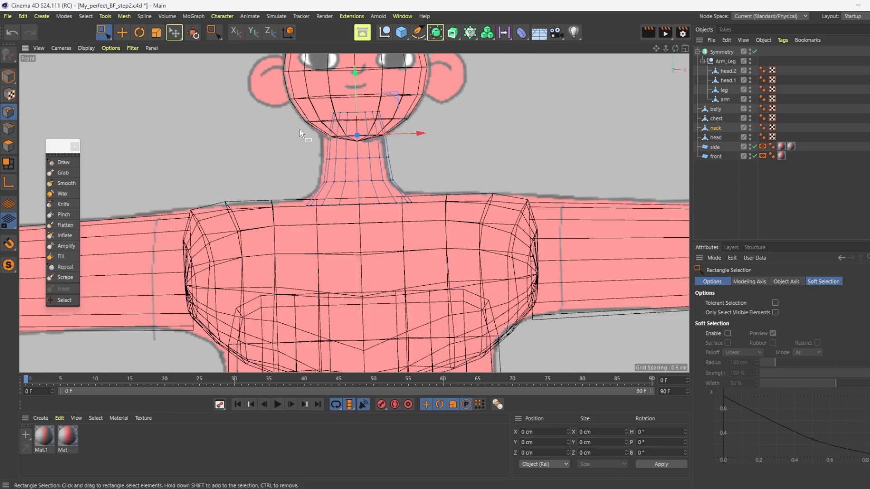
pyautogui.moveTo(422, 146); pyautogui.dragTo(273, 125)
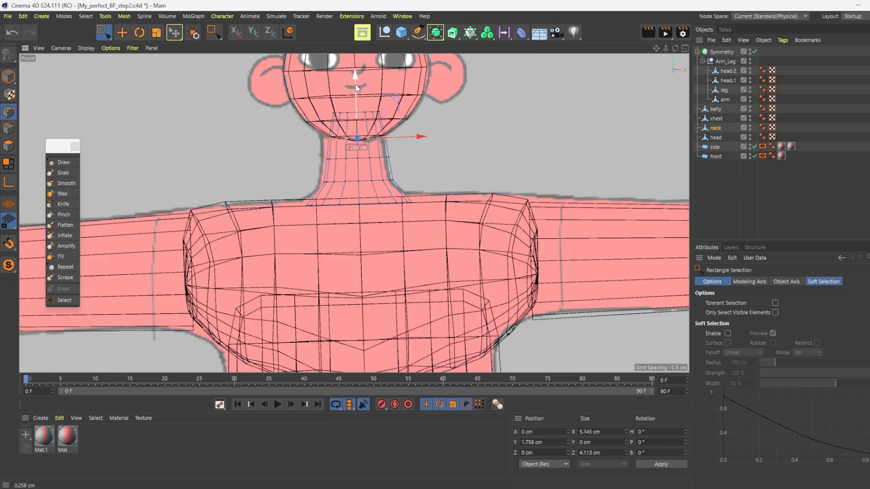
pyautogui.moveTo(355, 85); pyautogui.dragTo(355, 85)
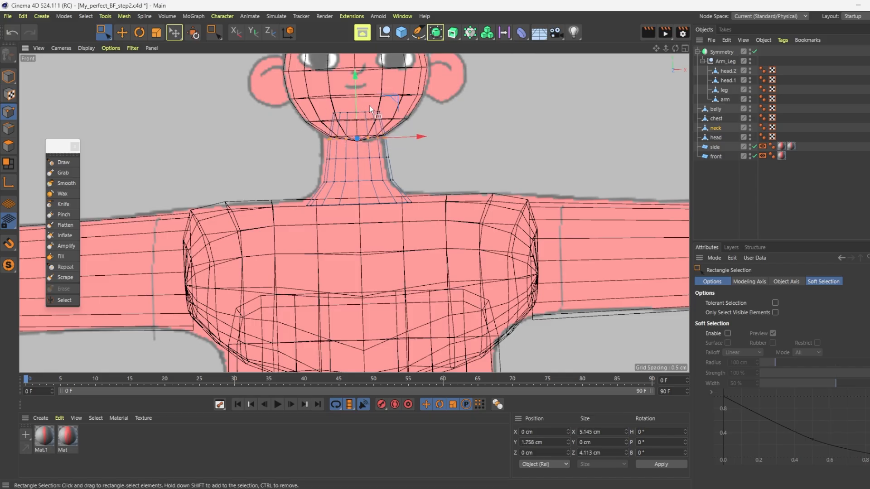
# Widen the neck's top ring along X to about 6.6 cm and lower it to about 2.96 cm in Y.
pyautogui.moveTo(390, 119); pyautogui.dragTo(259, 116)
pyautogui.press('t')
pyautogui.press('e')
pyautogui.moveTo(355, 64); pyautogui.dragTo(352, 76)
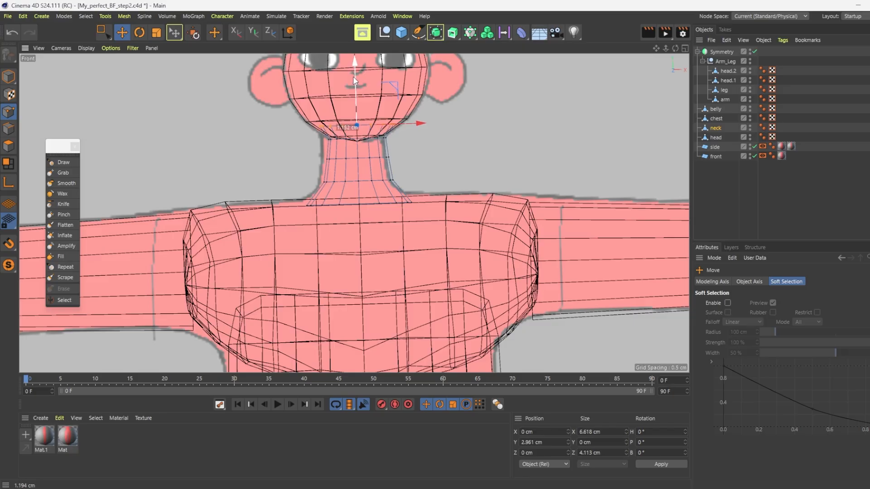
# In the Right view, scale the neck's upper and middle rings along Z and shift them to follow the side reference.
pyautogui.middleClick(352, 76)
pyautogui.middleClick(270, 255)
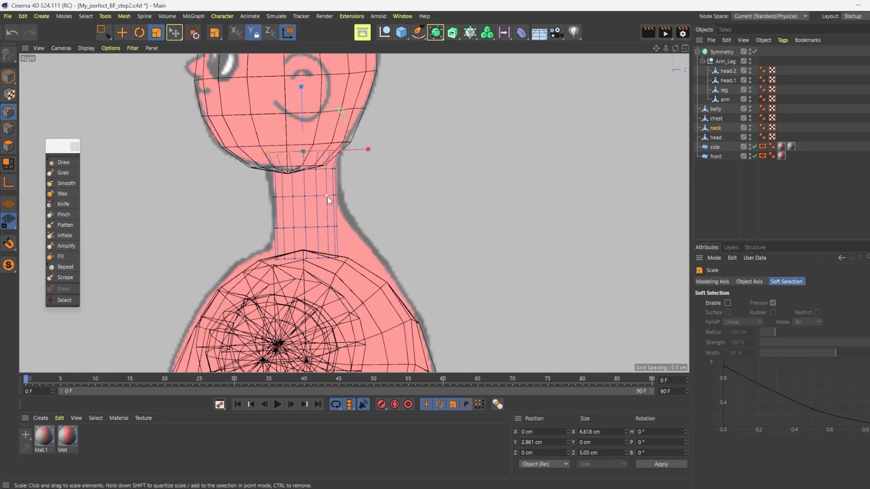
pyautogui.press('0')
pyautogui.press('t')
pyautogui.moveTo(240, 186); pyautogui.dragTo(353, 206)
pyautogui.press('t')
pyautogui.moveTo(369, 195); pyautogui.dragTo(373, 194)
pyautogui.moveTo(229, 212); pyautogui.dragTo(347, 236)
pyautogui.moveTo(369, 226); pyautogui.dragTo(374, 227)
# Deepen the neck's bottom ring along Z and move its points back and down into the chest, following the side reference.
pyautogui.press('e')
pyautogui.press('space')
pyautogui.moveTo(223, 239); pyautogui.dragTo(421, 255)
pyautogui.press('t')
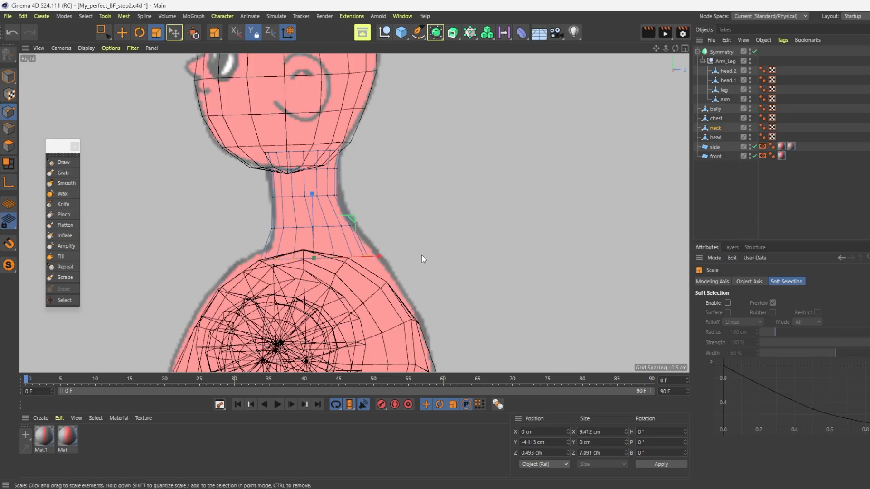
pyautogui.press('e')
pyautogui.moveTo(362, 266)
pyautogui.mouseDown()
pyautogui.moveTo(370, 283)
pyautogui.moveTo(387, 274)
pyautogui.mouseUp()
pyautogui.press('t')
# Reshape the upper back of the chest mesh around the neck base with the Grab brush, undoing the first stroke.
pyautogui.click(716, 119)
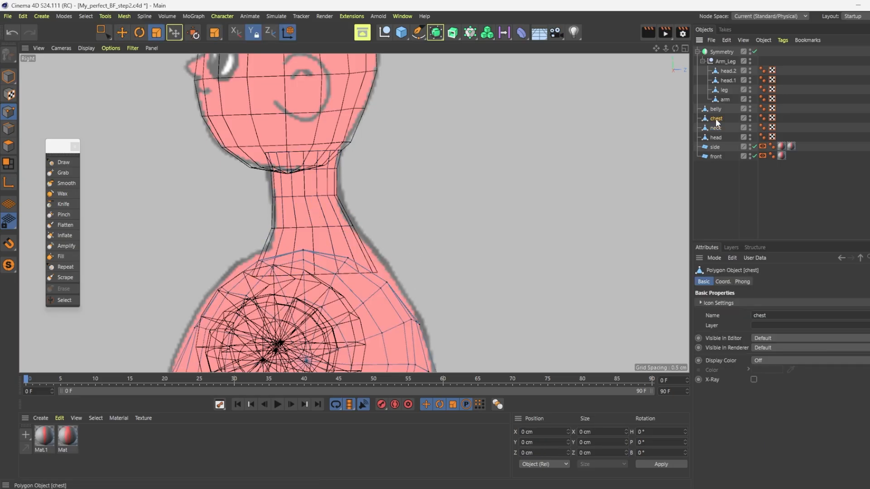
pyautogui.click(63, 172)
pyautogui.click(371, 278)
pyautogui.hotkey('ctrl', 'z')
pyautogui.press('space')
pyautogui.click(63, 172)
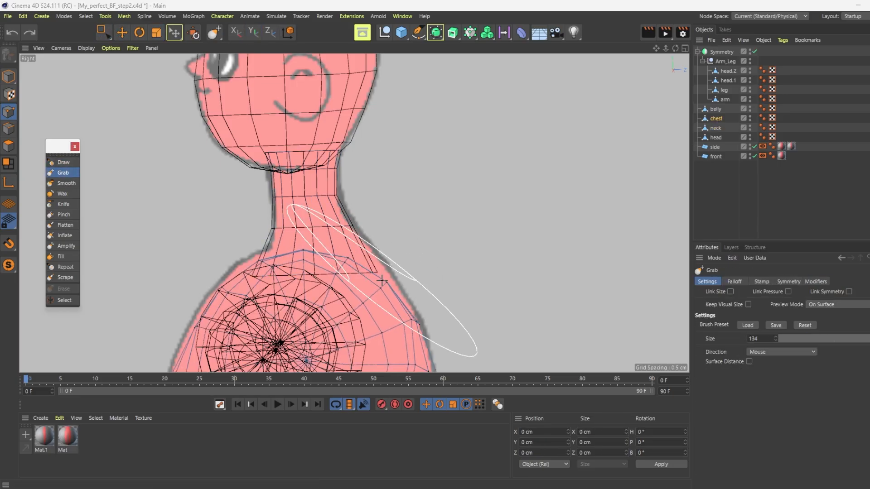
pyautogui.click(382, 279)
# Examine how the neck joins the chest and how the whole figure compares with both reference planes.
pyautogui.middleClick(382, 278)
pyautogui.middleClick(227, 172)
pyautogui.keyDown('alt'); pyautogui.moveTo(521, 181); pyautogui.dragTo(394, 200); pyautogui.keyUp('alt')
pyautogui.scroll(10, 395, 199)
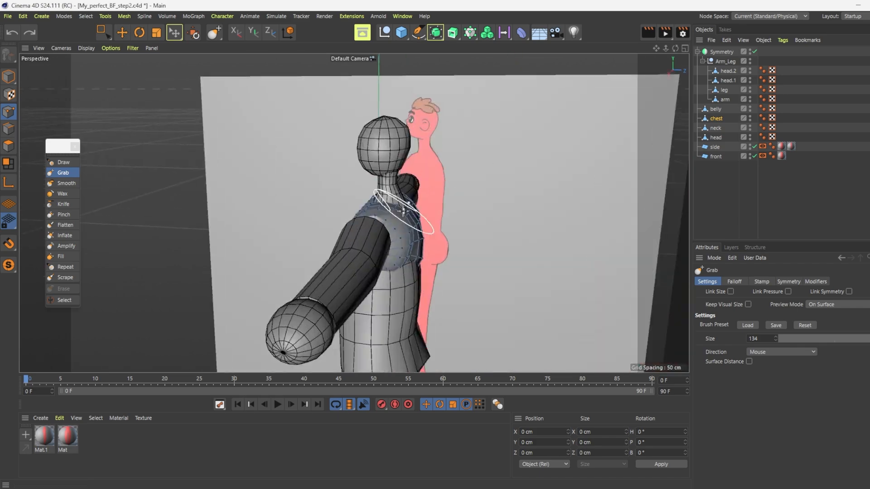
pyautogui.middleClick(358, 190)
pyautogui.middleClick(222, 317)
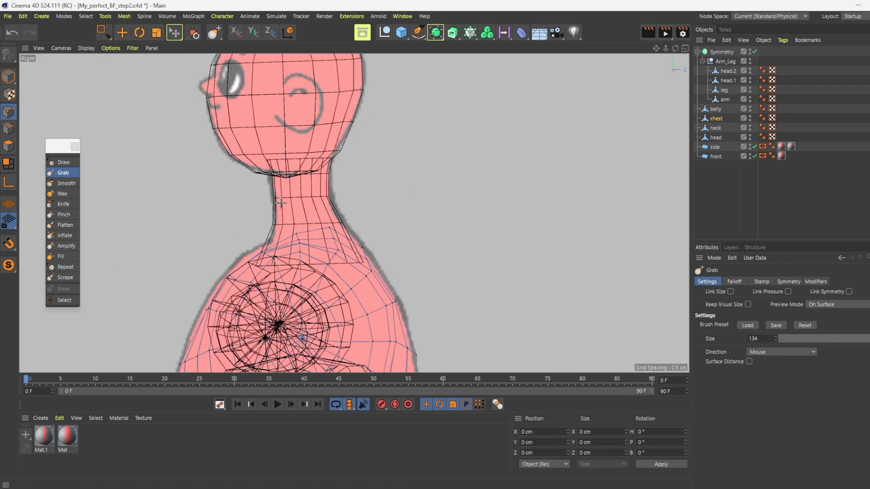
pyautogui.scroll(-3, 265, 255)
pyautogui.middleClick(265, 257)
pyautogui.middleClick(208, 163)
pyautogui.keyDown('alt'); pyautogui.moveTo(208, 164); pyautogui.dragTo(202, 220); pyautogui.keyUp('alt')
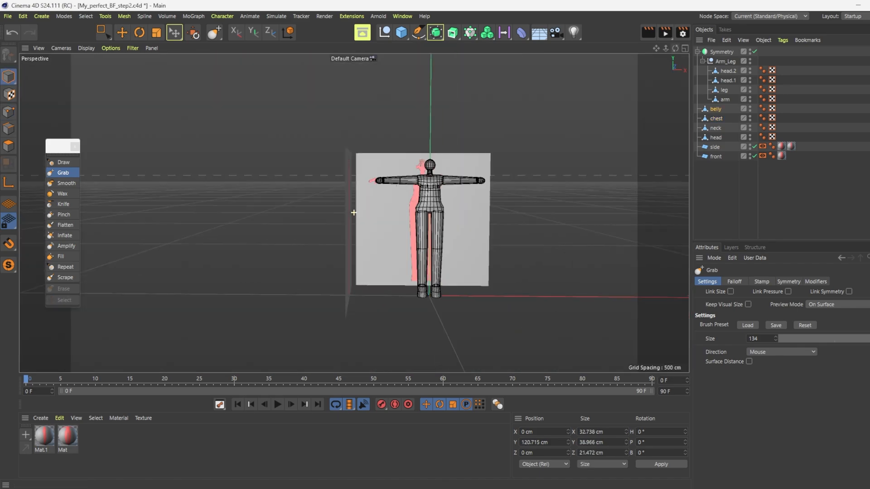
pyautogui.moveTo(498, 210)
pyautogui.keyDown('alt'); pyautogui.mouseDown()
pyautogui.moveTo(362, 213)
pyautogui.moveTo(493, 211)
pyautogui.mouseUp(); pyautogui.keyUp('alt')
pyautogui.moveTo(675, 48)
pyautogui.mouseDown()
pyautogui.moveTo(591, 40)
pyautogui.moveTo(659, 47)
pyautogui.mouseUp()
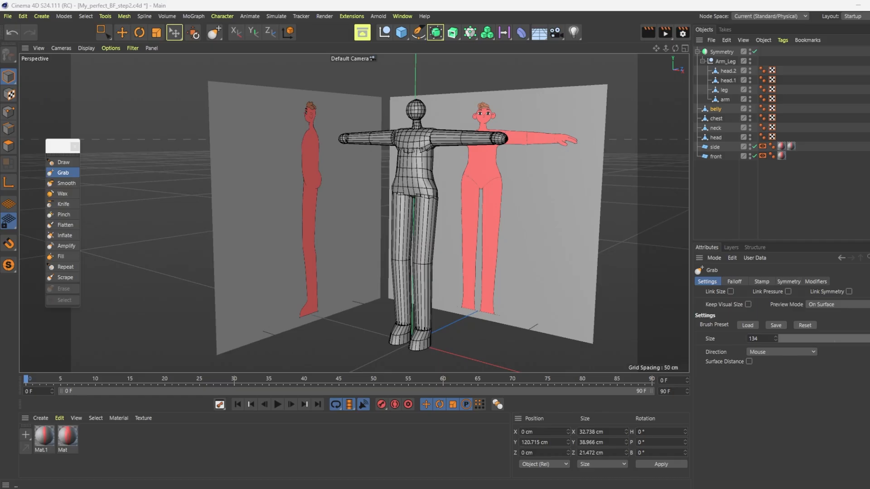
# Select the arm object under Symmetry and select the edge loop around its shoulder end in edge mode.
pyautogui.click(737, 184)
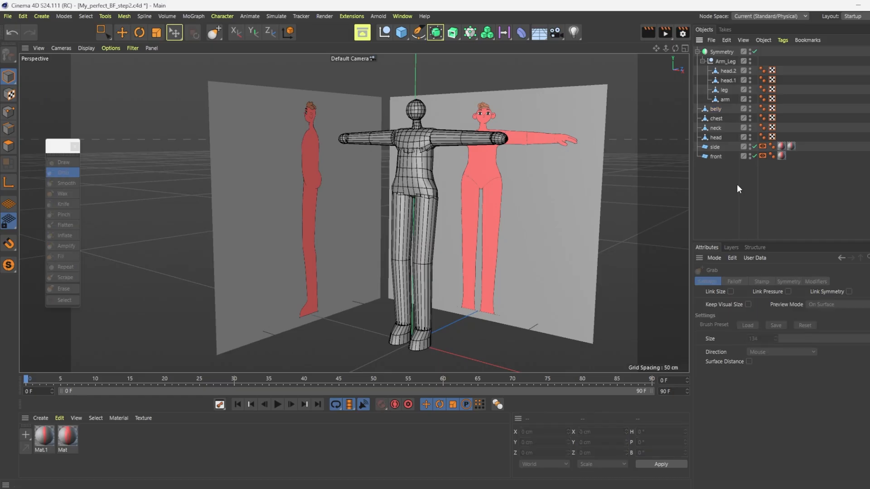
pyautogui.click(122, 33)
pyautogui.click(721, 52)
pyautogui.moveTo(676, 48); pyautogui.dragTo(720, 61)
pyautogui.scroll(5, 497, 151)
pyautogui.scroll(3, 497, 151)
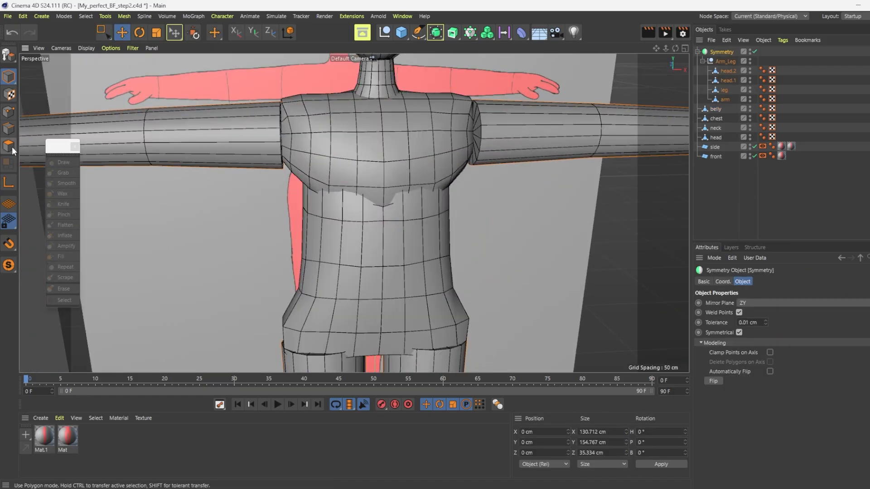
pyautogui.click(8, 130)
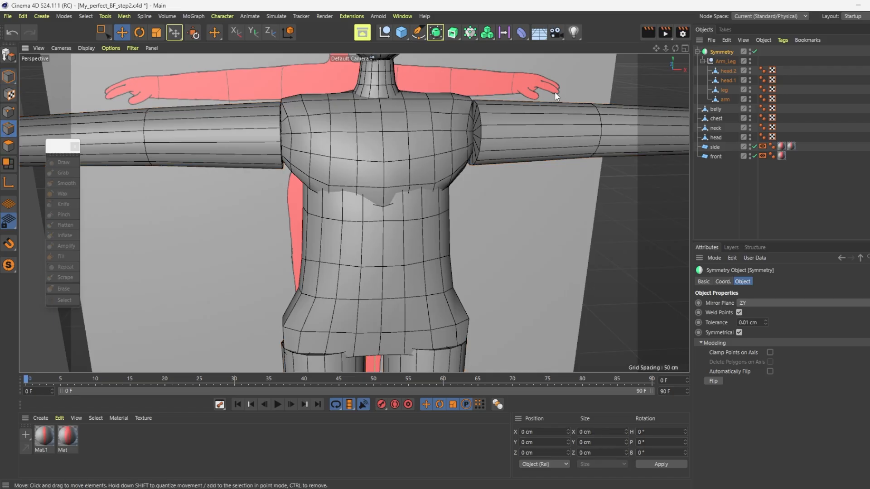
pyautogui.scroll(2, 481, 129)
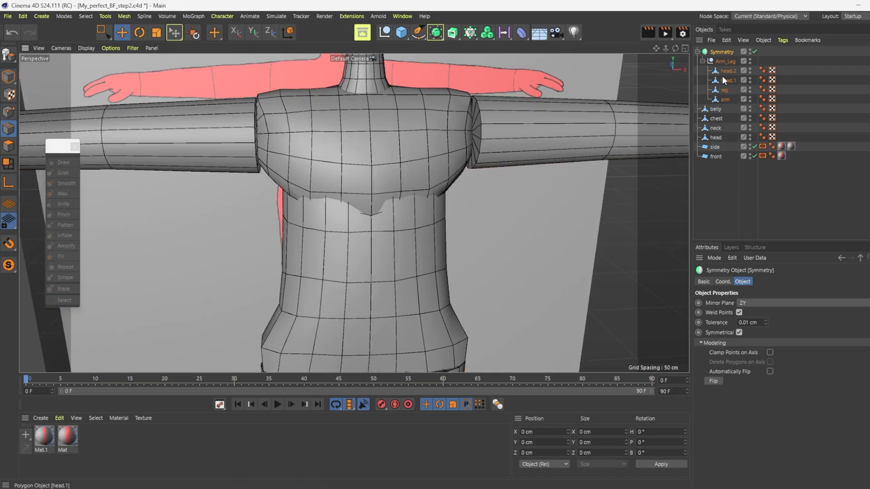
pyautogui.click(724, 98)
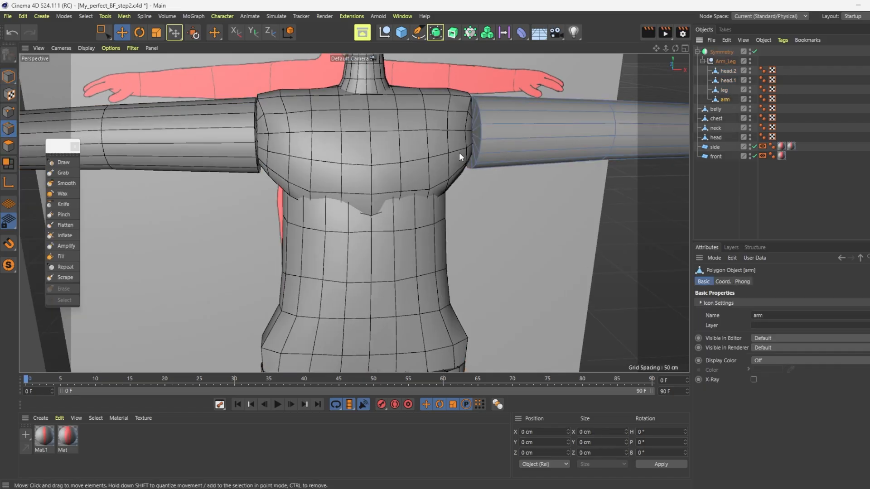
pyautogui.doubleClick(483, 134)
pyautogui.rightClick(483, 134)
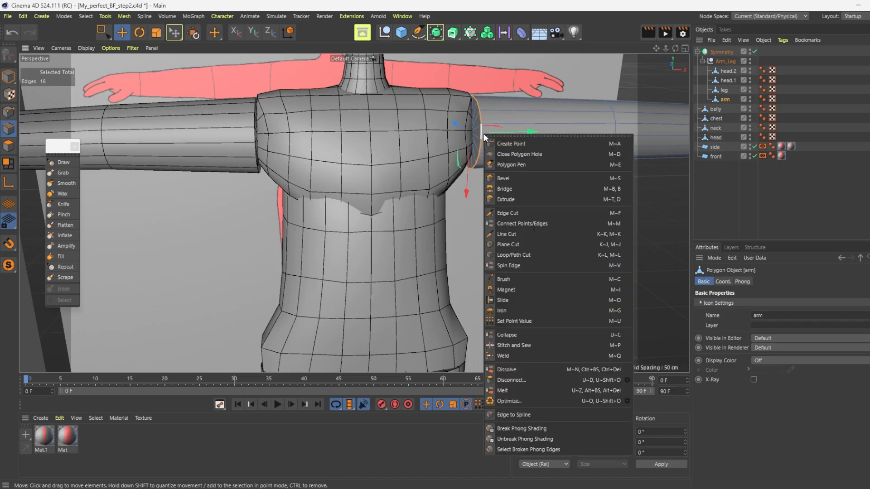
pyautogui.press('Escape')
# Use Fill Selection to select the cap polygons enclosed by the loop at the arm's shoulder end.
pyautogui.click(86, 15)
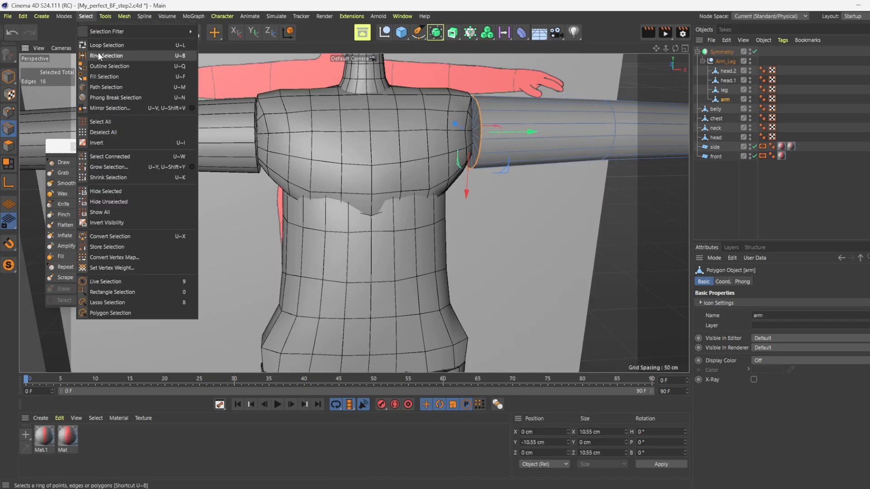
pyautogui.click(99, 77)
pyautogui.click(476, 132)
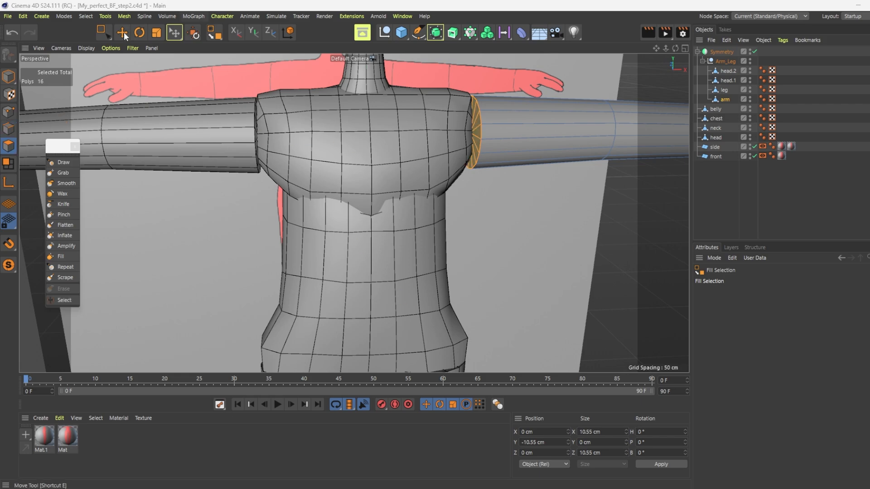
# Move the arm's shoulder cap polygons inward into the chest, to a Y position of about -18.04 cm.
pyautogui.press('e')
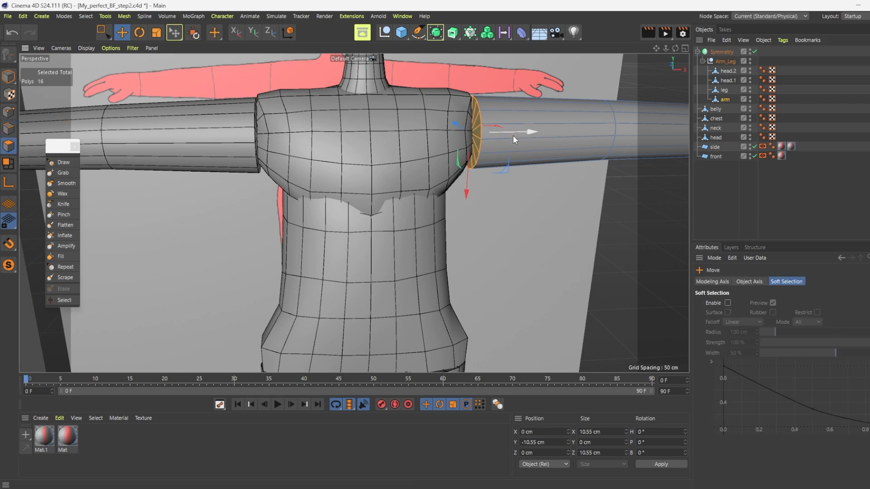
pyautogui.moveTo(513, 135); pyautogui.dragTo(485, 137)
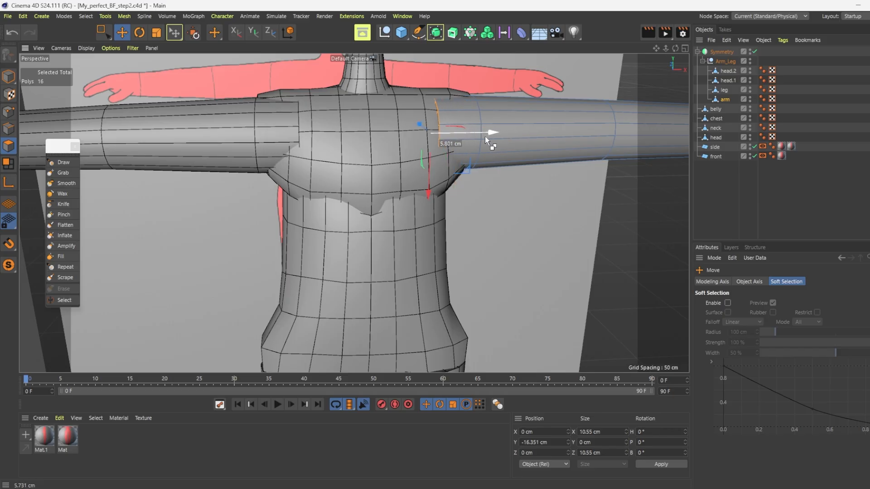
pyautogui.middleClick(554, 200)
pyautogui.moveTo(604, 320); pyautogui.dragTo(594, 320)
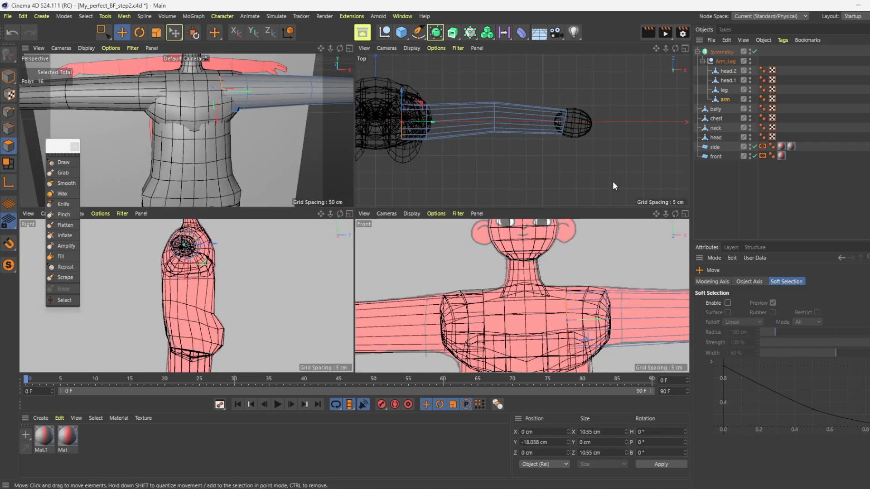
# Scale the arm's inner cap to about 11.87 cm in X to fit the shoulder height in the front reference.
pyautogui.press('t')
pyautogui.moveTo(566, 292); pyautogui.dragTo(563, 291)
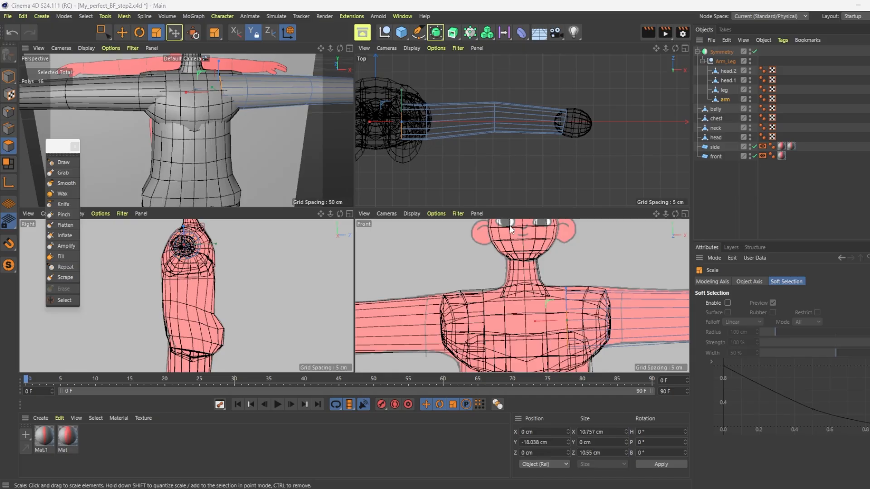
pyautogui.middleClick(564, 295)
pyautogui.moveTo(400, 154)
pyautogui.mouseDown()
pyautogui.moveTo(398, 282)
pyautogui.moveTo(391, 284)
pyautogui.moveTo(389, 154)
pyautogui.mouseUp()
# Cut a new edge loop at about 65.5% around the arm section between the inner cap and the shoulder loop.
pyautogui.rightClick(466, 213)
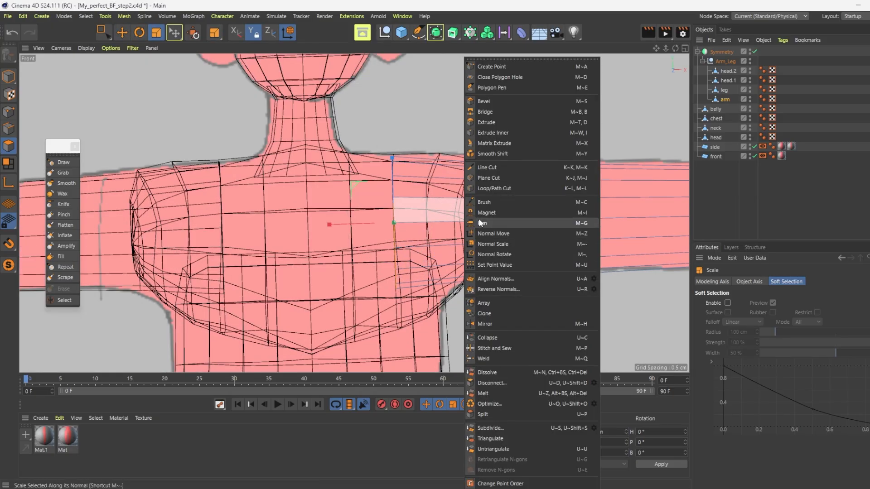
pyautogui.click(483, 189)
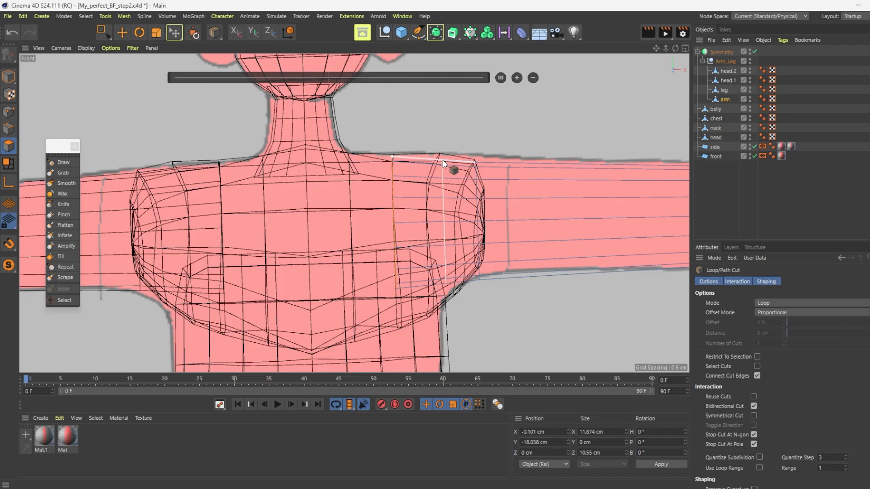
pyautogui.click(447, 162)
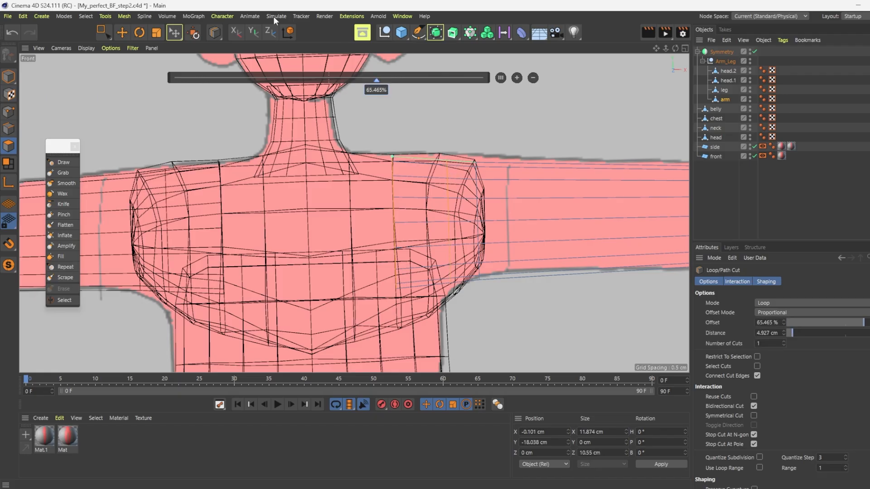
pyautogui.click(122, 32)
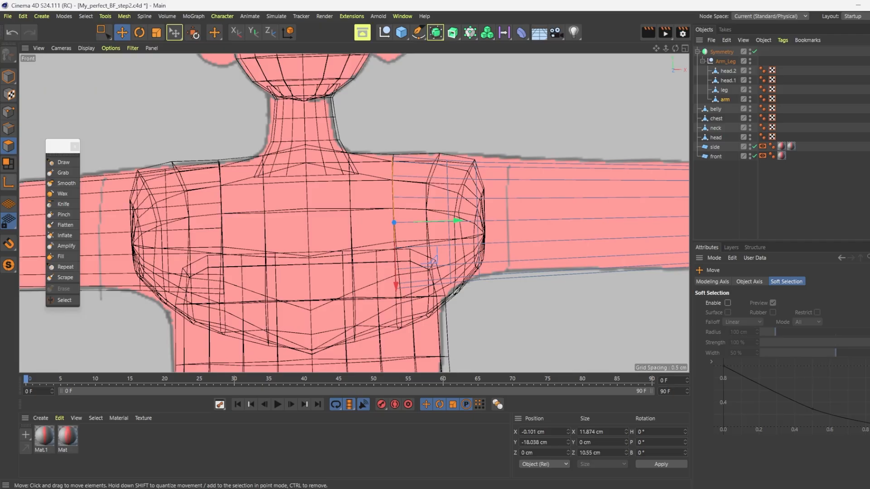
# Select the newly cut arm loop in edge mode and scale it to fit the shoulder outline.
pyautogui.click(8, 130)
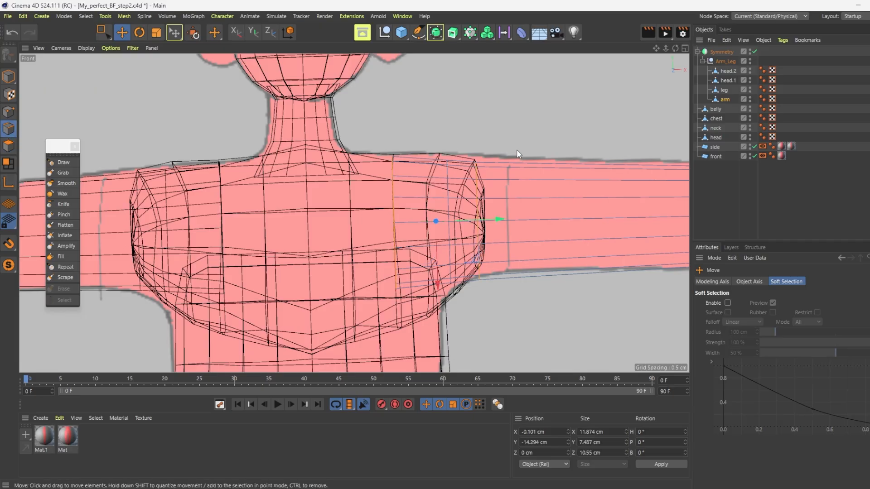
pyautogui.doubleClick(448, 194)
pyautogui.press('t')
pyautogui.moveTo(447, 156); pyautogui.dragTo(475, 159)
# Shift the arm's original shoulder edge loop to follow the front reference and check the neighbouring inner loops.
pyautogui.doubleClick(479, 164)
pyautogui.press('e')
pyautogui.press('t')
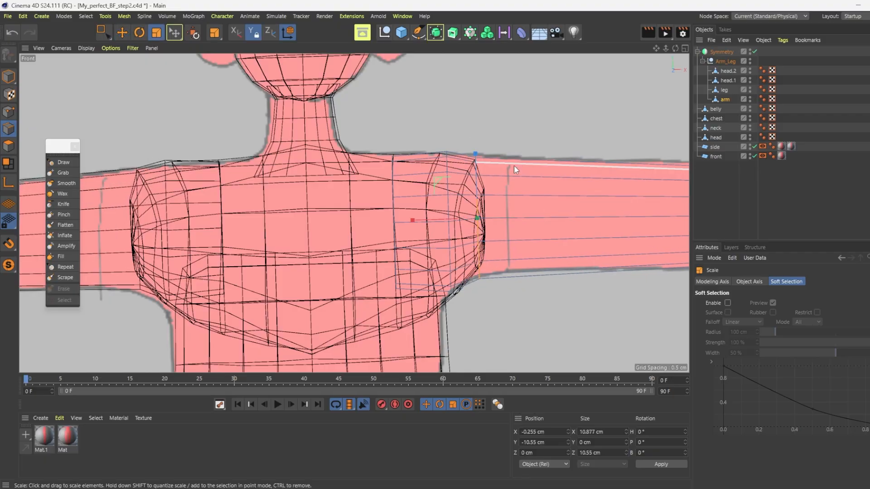
pyautogui.press('r')
pyautogui.press('e')
pyautogui.moveTo(479, 280); pyautogui.dragTo(447, 284)
pyautogui.doubleClick(447, 164)
pyautogui.doubleClick(396, 277)
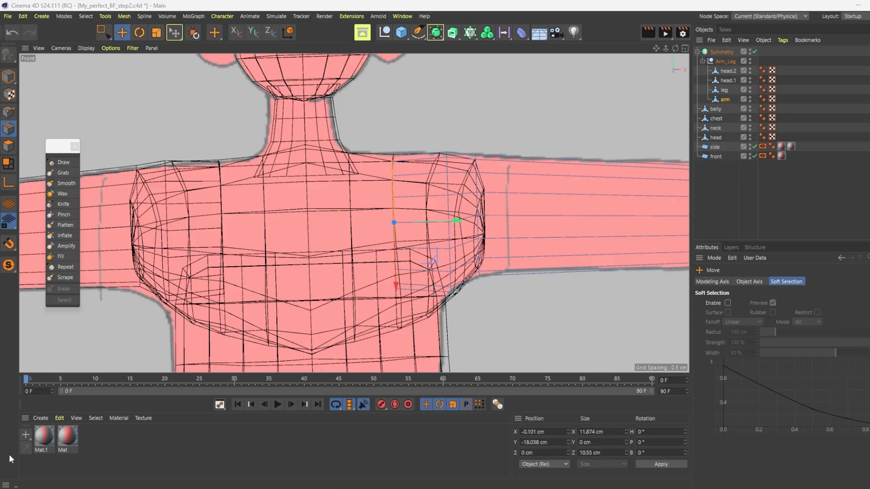
# Examine how the arm's edge loops enter the chest in perspective, selecting the shoulder loops in turn.
pyautogui.press('F5')
pyautogui.click(238, 98)
pyautogui.click(349, 49)
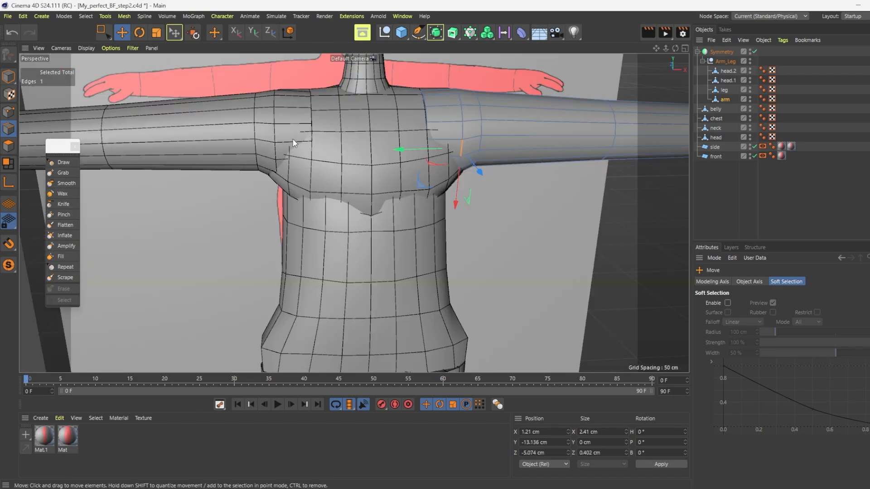
pyautogui.moveTo(674, 48); pyautogui.dragTo(664, 48)
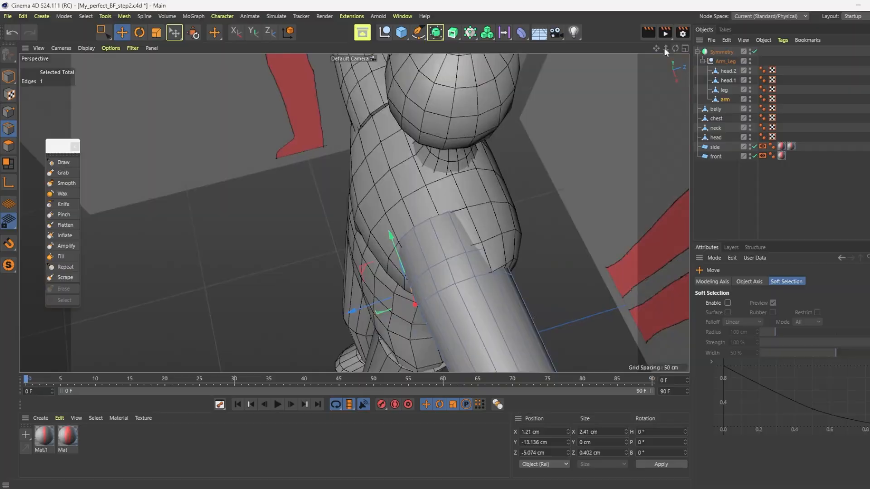
pyautogui.doubleClick(423, 273)
pyautogui.scroll(-5, 258, 236)
pyautogui.moveTo(436, 244); pyautogui.dragTo(447, 243)
pyautogui.doubleClick(380, 266)
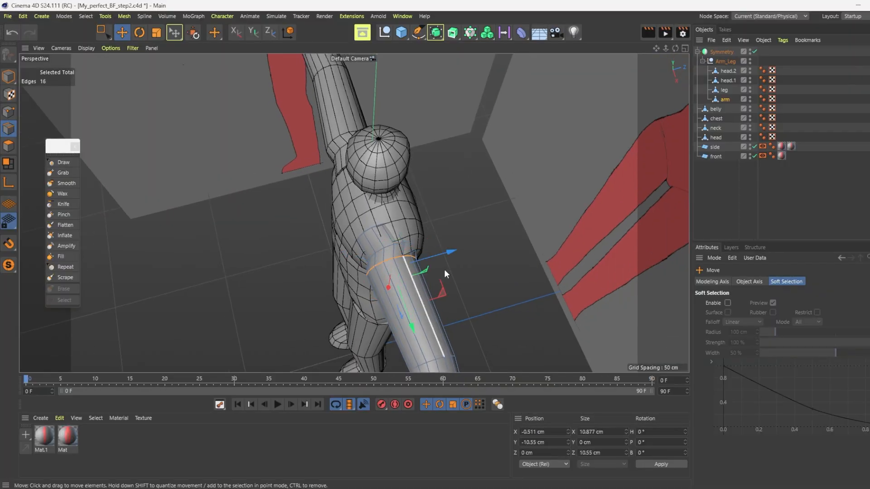
pyautogui.middleClick(444, 270)
pyautogui.middleClick(249, 138)
pyautogui.scroll(3, 420, 251)
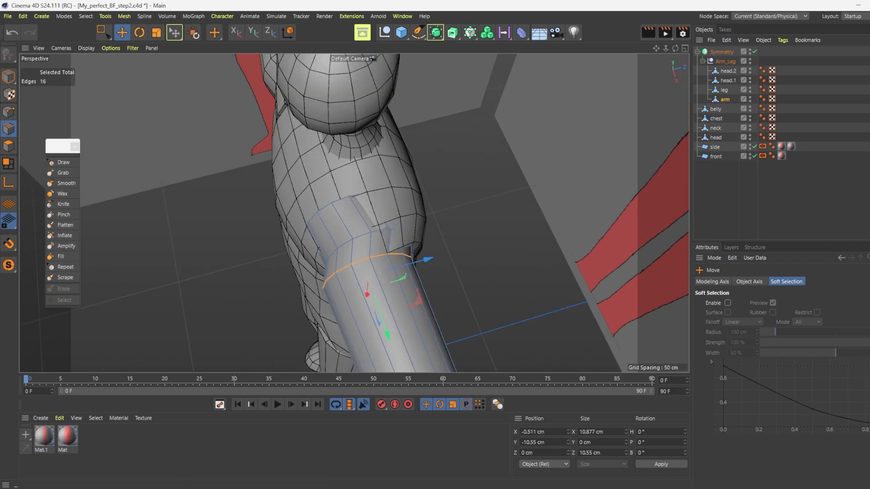
pyautogui.moveTo(438, 259); pyautogui.dragTo(438, 254)
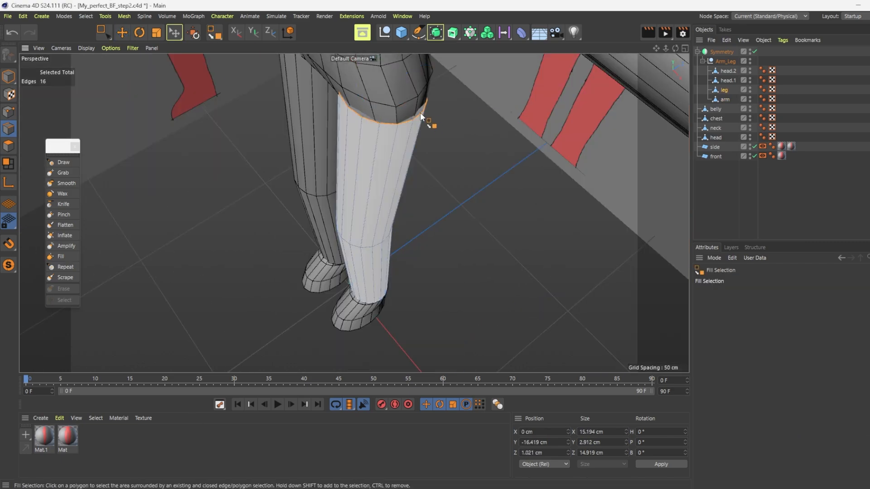
# Fill-select the leg's top cap polygons and move them up into the hips, to about X 0.32 cm and Y -20.64 cm.
pyautogui.click(418, 112)
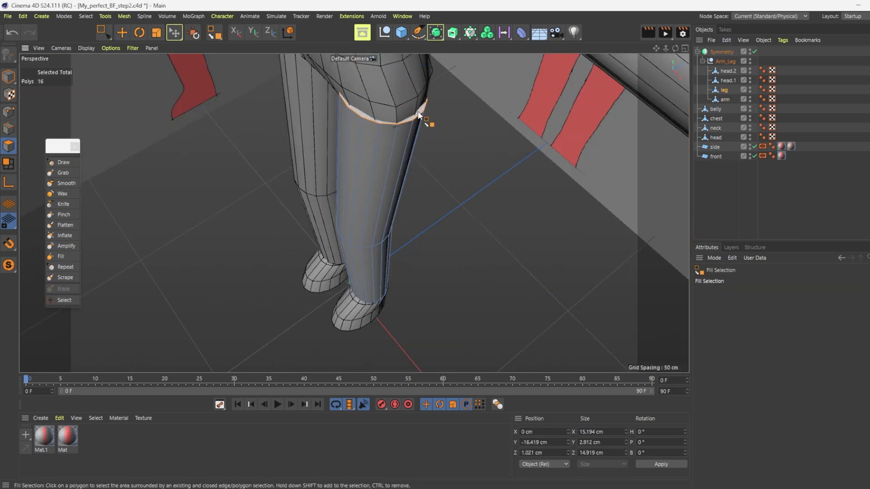
pyautogui.click(122, 32)
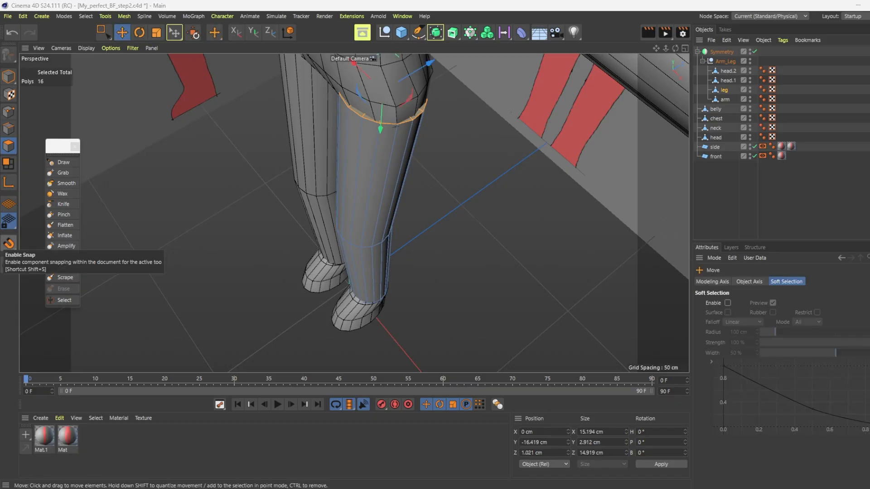
pyautogui.scroll(-5, 365, 328)
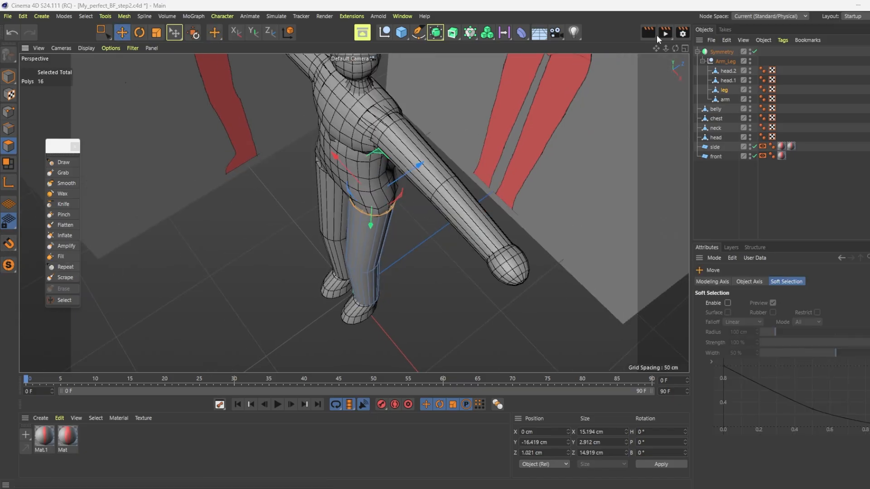
pyautogui.keyDown('alt'); pyautogui.moveTo(365, 328); pyautogui.dragTo(354, 213); pyautogui.keyUp('alt')
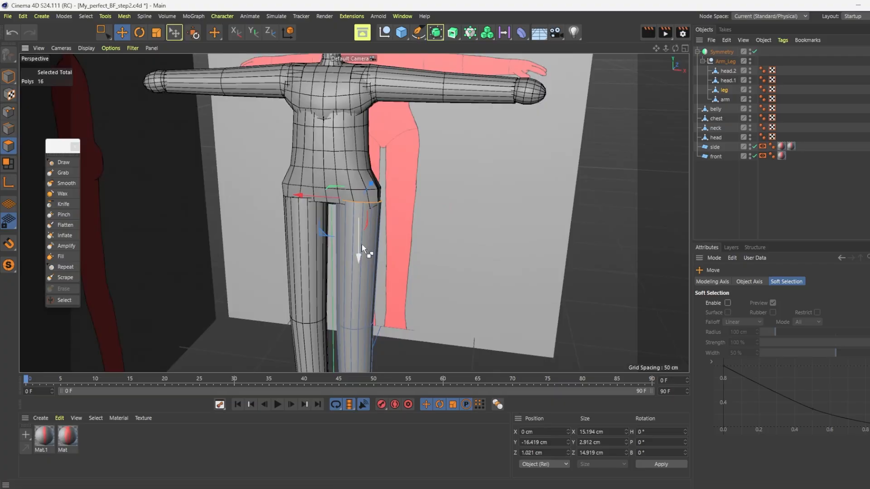
pyautogui.moveTo(358, 243); pyautogui.dragTo(354, 232)
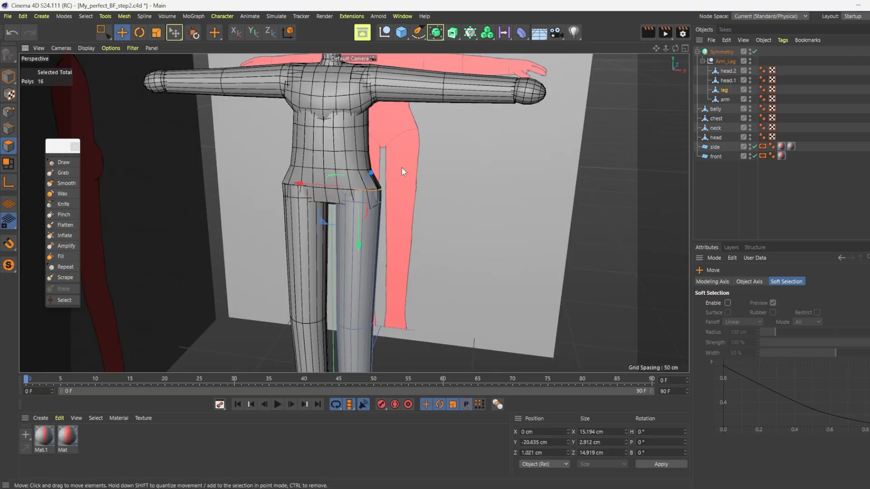
pyautogui.scroll(6, 351, 192)
pyautogui.moveTo(309, 194); pyautogui.dragTo(306, 192)
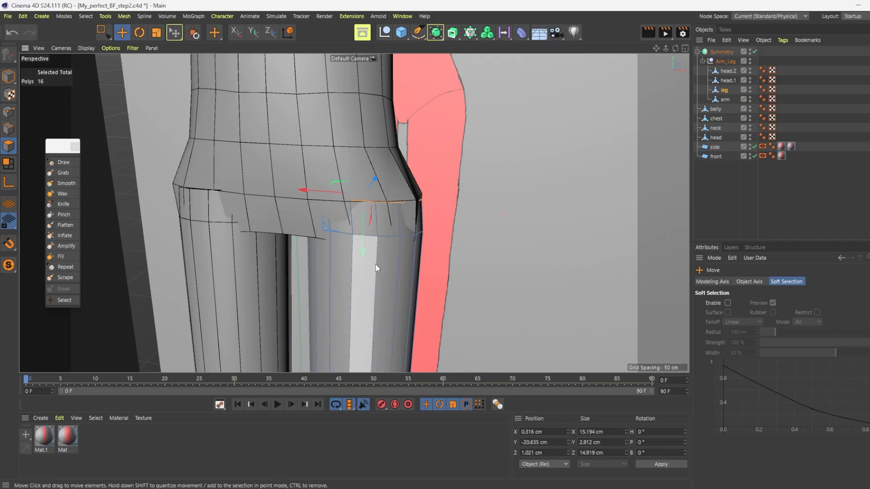
pyautogui.scroll(-2, 385, 236)
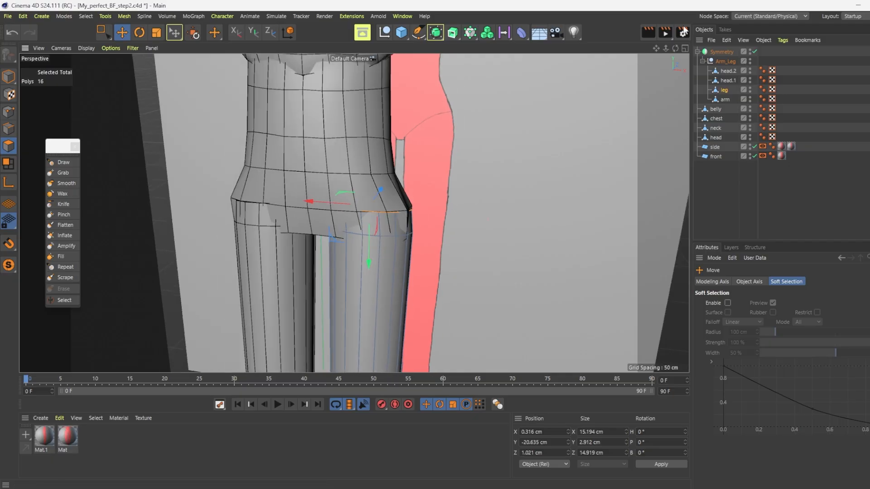
pyautogui.moveTo(674, 47); pyautogui.dragTo(647, 48)
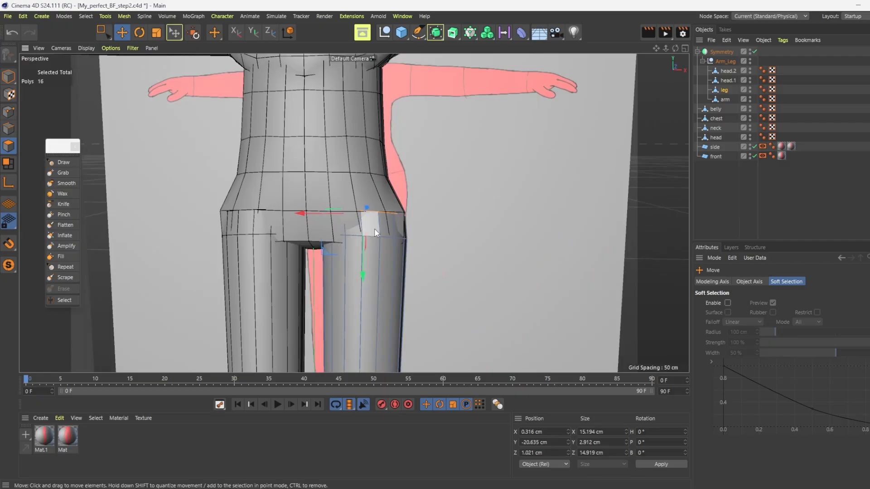
# Scale the leg's top cap down to about 14.47 cm in X and 14.21 cm in Z.
pyautogui.press('t')
pyautogui.press('w')
pyautogui.press('y')
pyautogui.moveTo(471, 169); pyautogui.dragTo(473, 159)
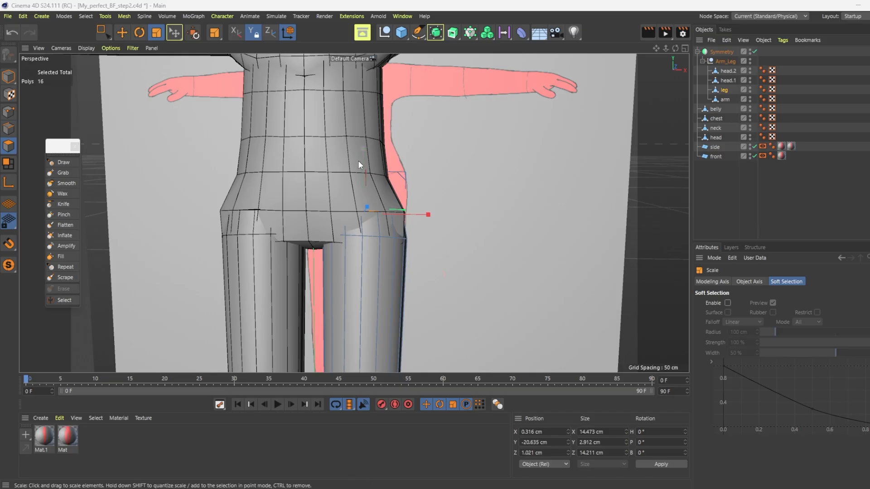
# Raise the leg's top cap further into the hips and shift it inward, to about X 1.88 cm and Y -25.01 cm.
pyautogui.scroll(2, 358, 160)
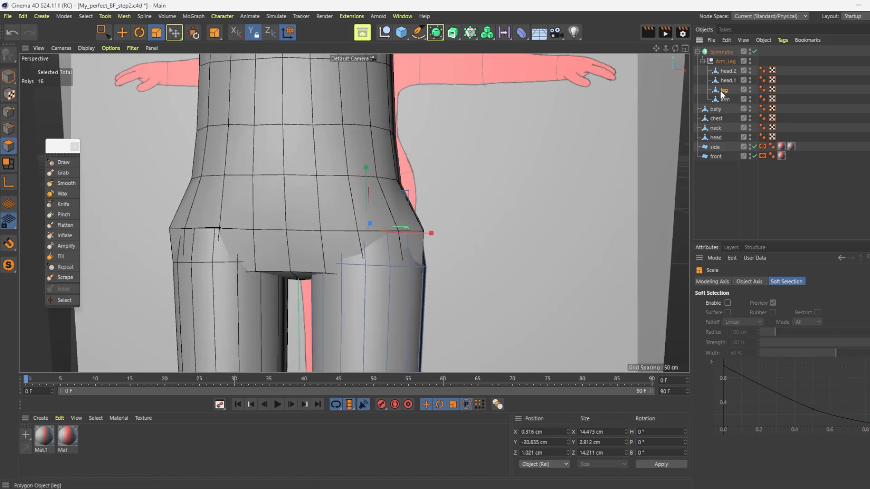
pyautogui.press('e')
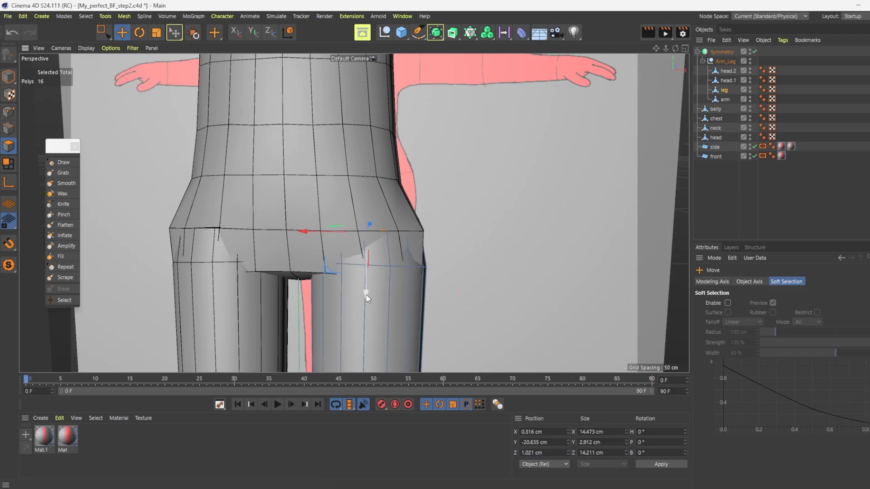
pyautogui.moveTo(366, 295); pyautogui.dragTo(363, 277)
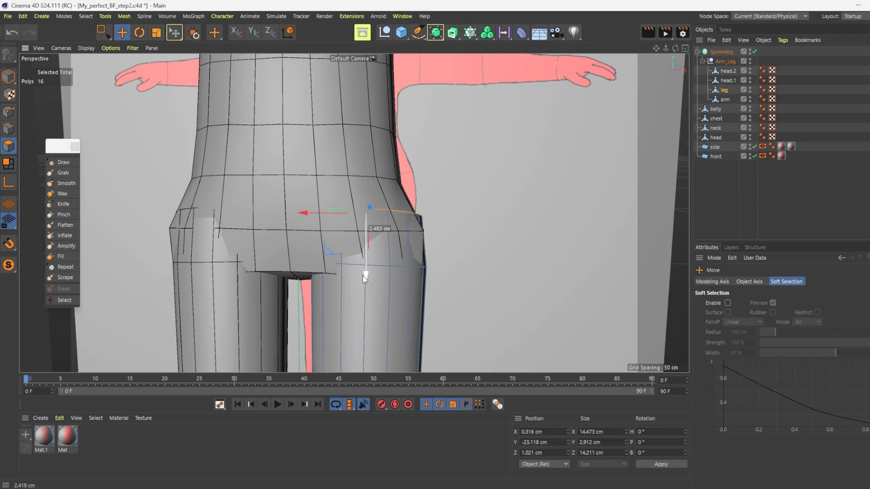
pyautogui.moveTo(365, 278); pyautogui.dragTo(361, 260)
pyautogui.moveTo(315, 190); pyautogui.dragTo(300, 200)
# Cut a new edge loop at about 42% around the extended upper end of the leg inside the hips.
pyautogui.rightClick(484, 224)
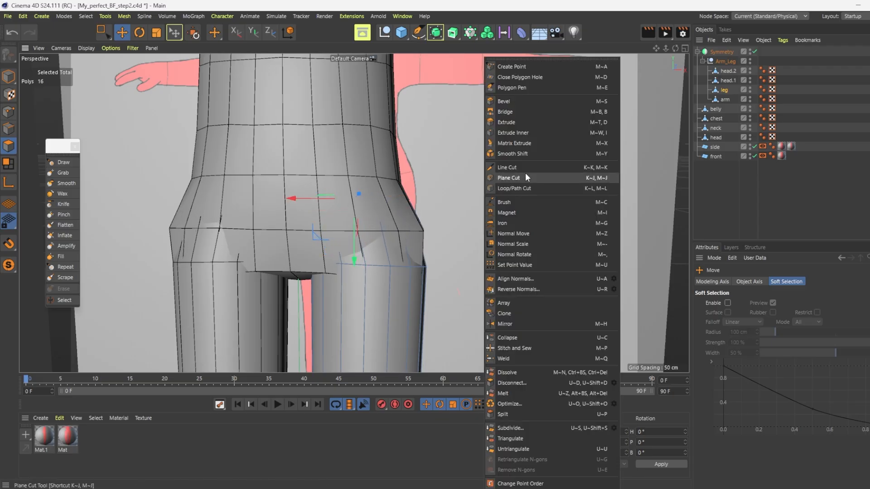
pyautogui.click(514, 188)
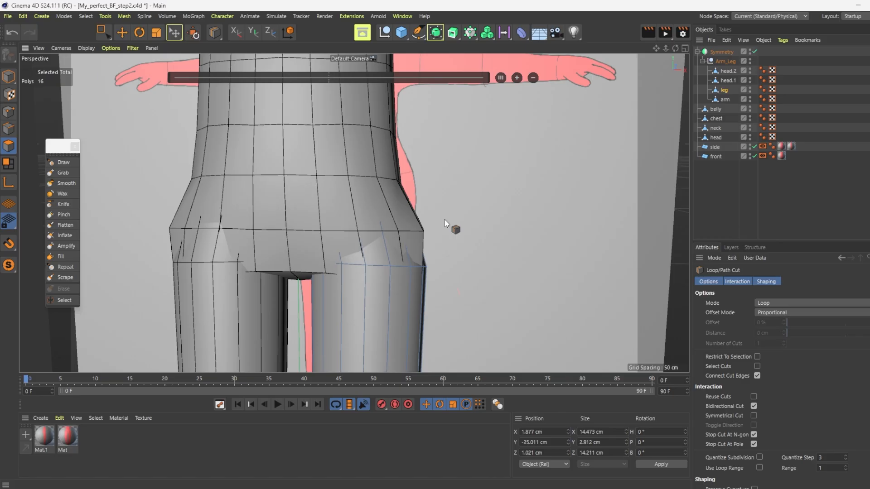
pyautogui.click(412, 228)
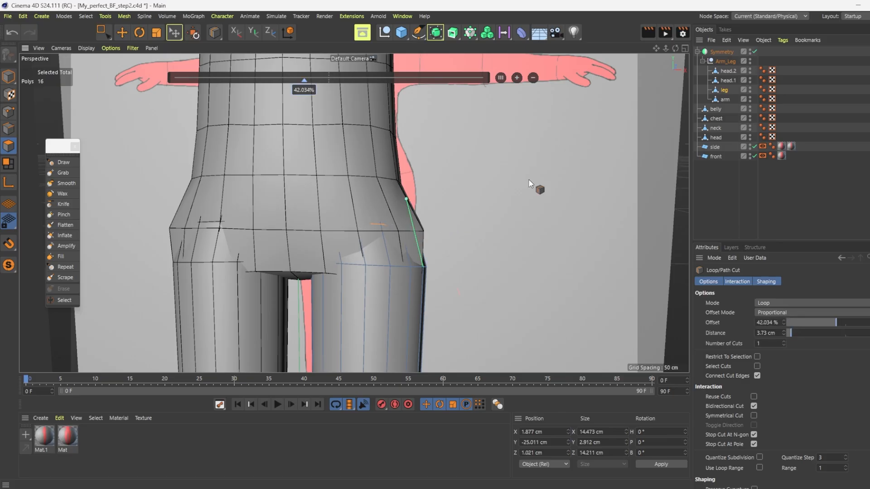
pyautogui.click(123, 33)
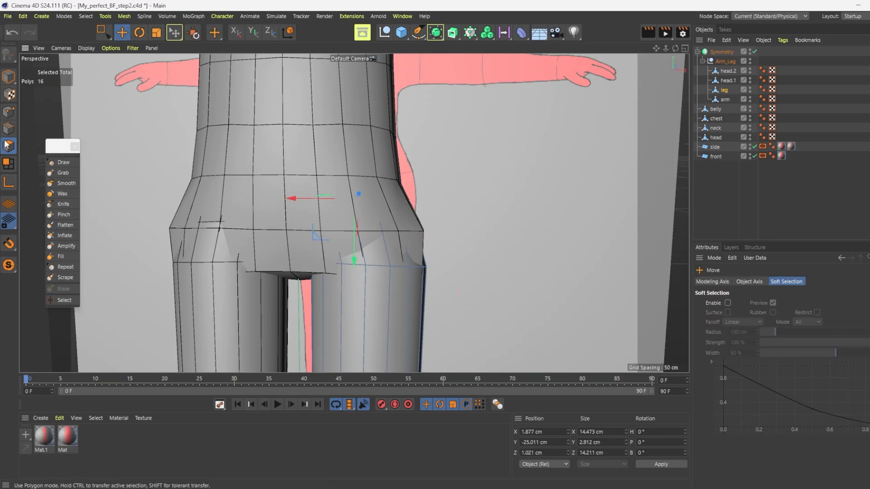
# Select the new edge loop near the leg's upper end and scale it to about 15.47 cm in X and 15.19 cm in Z.
pyautogui.click(8, 128)
pyautogui.click(390, 224)
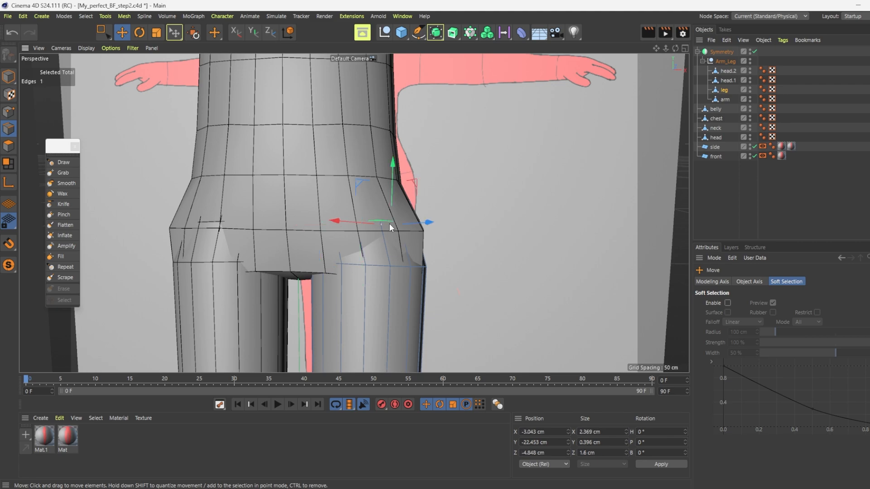
pyautogui.doubleClick(389, 223)
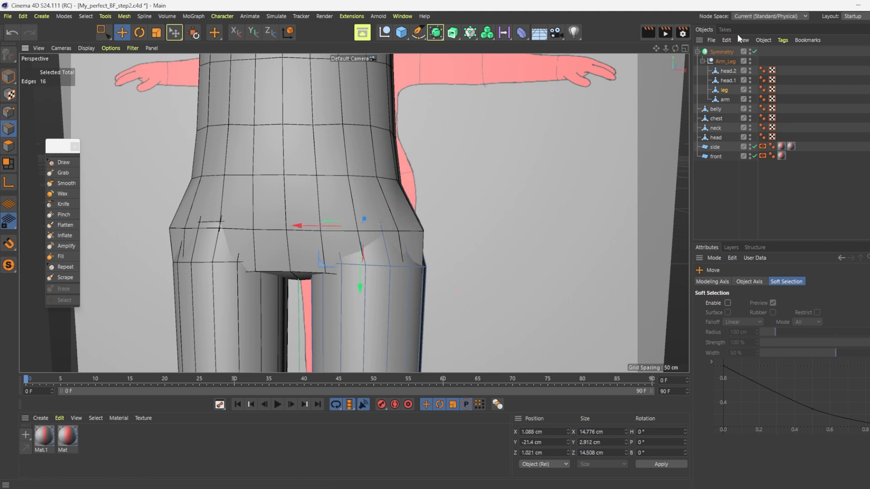
pyautogui.moveTo(676, 48); pyautogui.dragTo(509, 53)
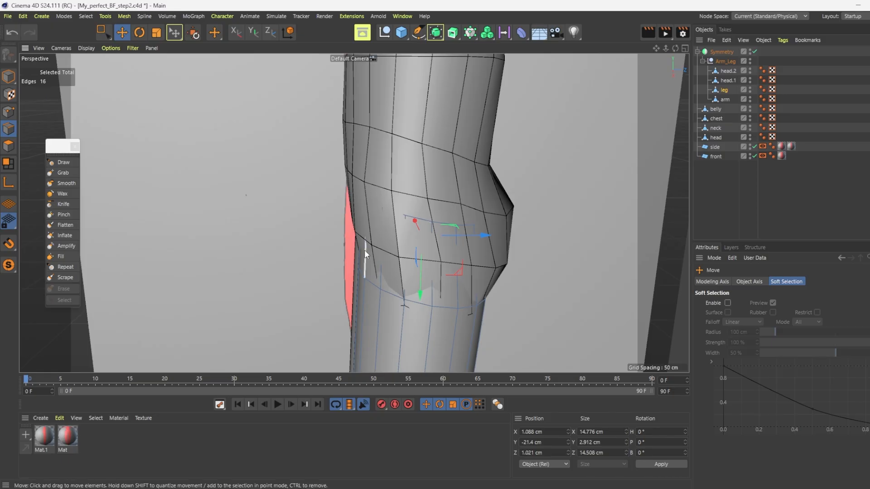
pyautogui.middleClick(371, 179)
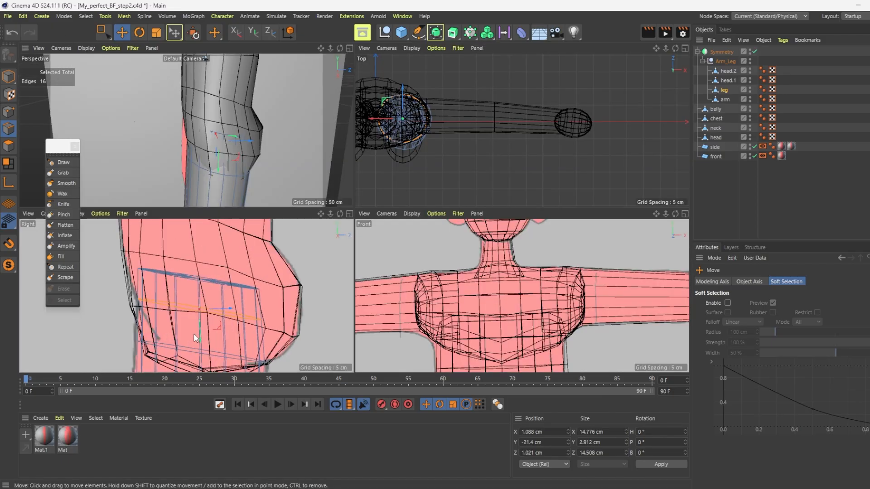
pyautogui.middleClick(268, 155)
pyautogui.press('t')
pyautogui.moveTo(531, 205); pyautogui.dragTo(547, 202)
# Widen the leg's upper edge loop to about 17.67 cm by 17.35 cm and raise it to about Y -23.23 cm.
pyautogui.moveTo(672, 48); pyautogui.dragTo(212, 201)
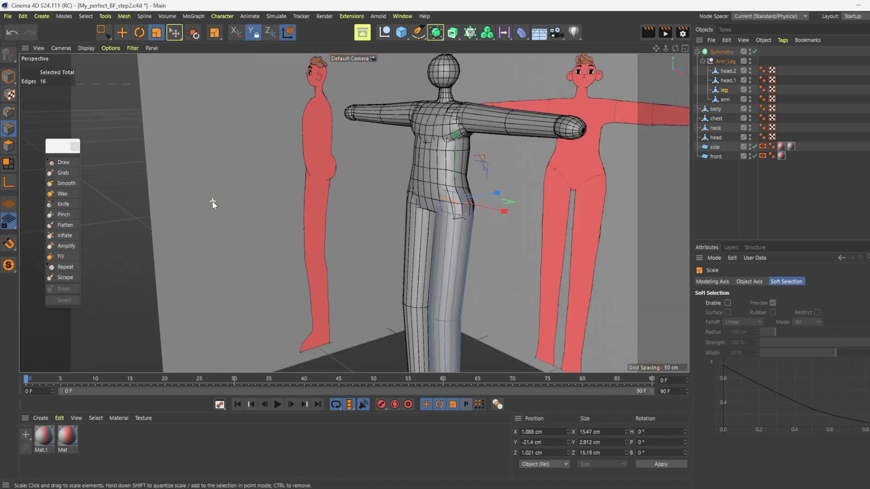
pyautogui.scroll(5, 553, 193)
pyautogui.moveTo(673, 49); pyautogui.dragTo(501, 112)
pyautogui.scroll(2, 501, 113)
pyautogui.moveTo(556, 149); pyautogui.dragTo(606, 138)
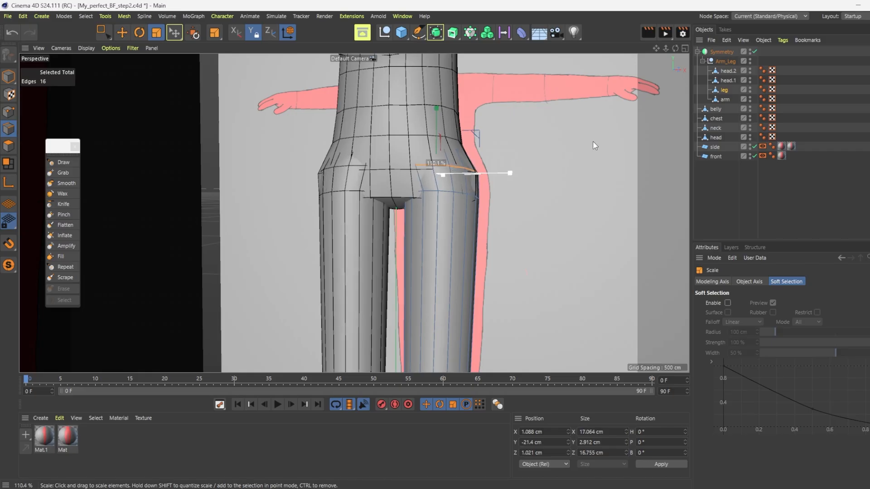
pyautogui.scroll(2, 424, 161)
pyautogui.press('r')
pyautogui.press('e')
pyautogui.press('r')
pyautogui.press('e')
pyautogui.moveTo(435, 222); pyautogui.dragTo(435, 209)
# Scale the leg's upper edge loop down to about 16.70 cm by 16.39 cm and shift it inward to about X 1.44 cm.
pyautogui.press('t')
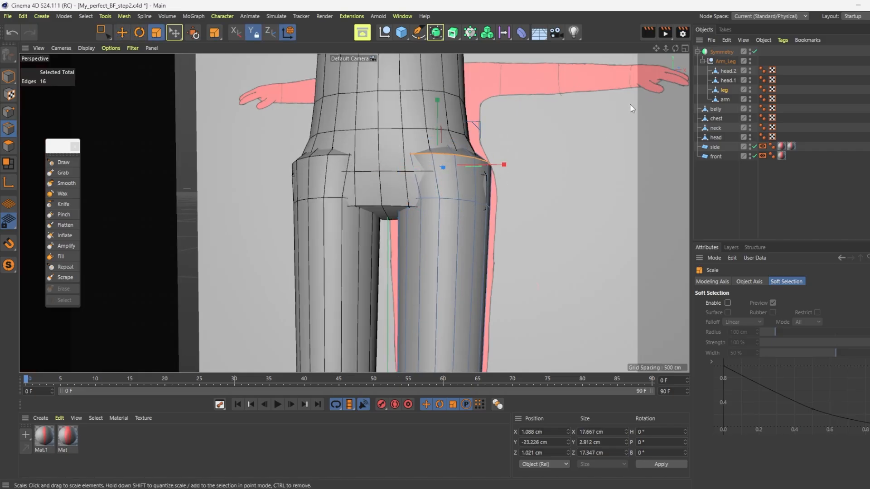
pyautogui.moveTo(630, 104); pyautogui.dragTo(588, 111)
pyautogui.moveTo(676, 49); pyautogui.dragTo(598, 78)
pyautogui.press('e')
pyautogui.moveTo(312, 165); pyautogui.dragTo(323, 166)
# Try to box-select the edges at the leg's top end inside the hips.
pyautogui.middleClick(326, 167)
pyautogui.middleClick(541, 228)
pyautogui.scroll(-7, 544, 225)
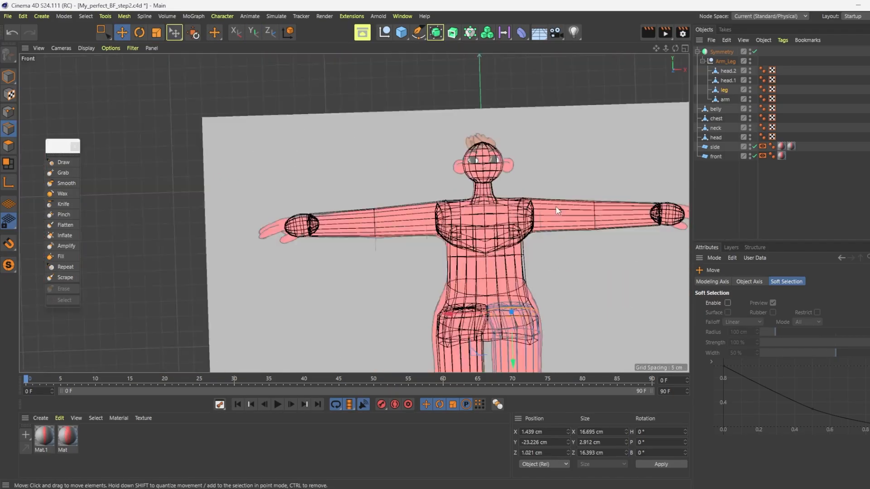
pyautogui.scroll(5, 521, 315)
pyautogui.scroll(-5, 465, 287)
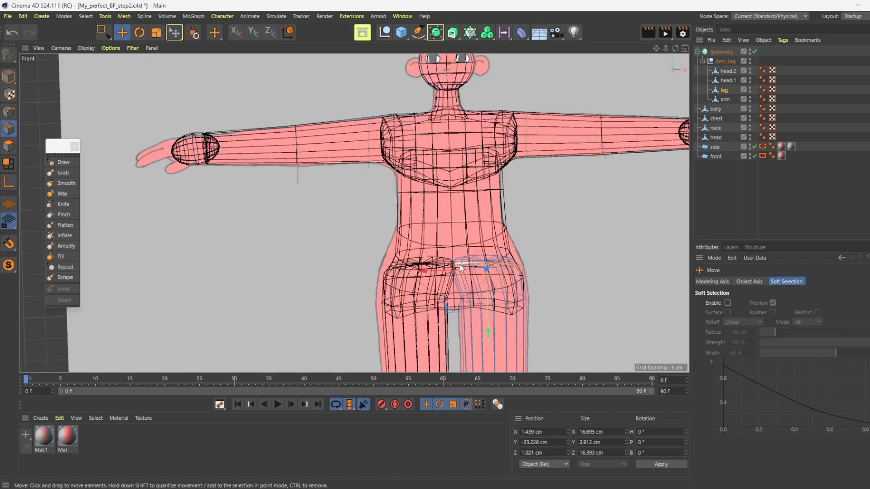
pyautogui.scroll(3, 458, 263)
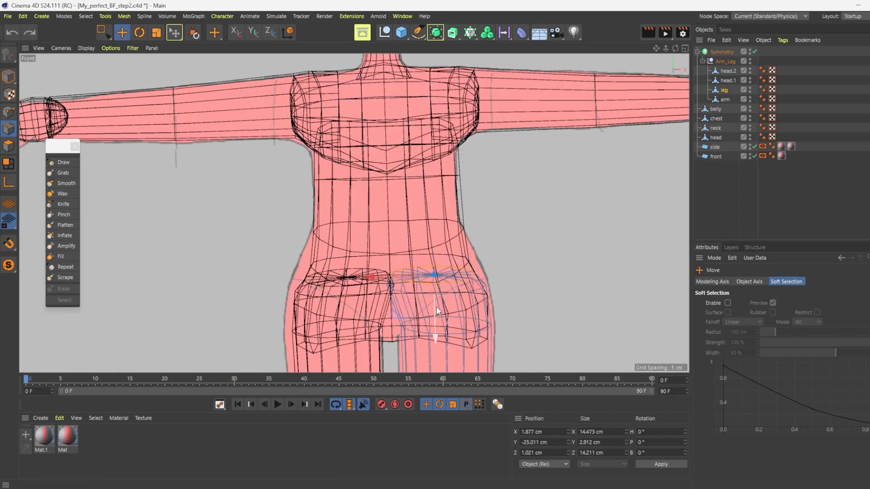
pyautogui.press('0')
pyautogui.moveTo(374, 248); pyautogui.dragTo(496, 286)
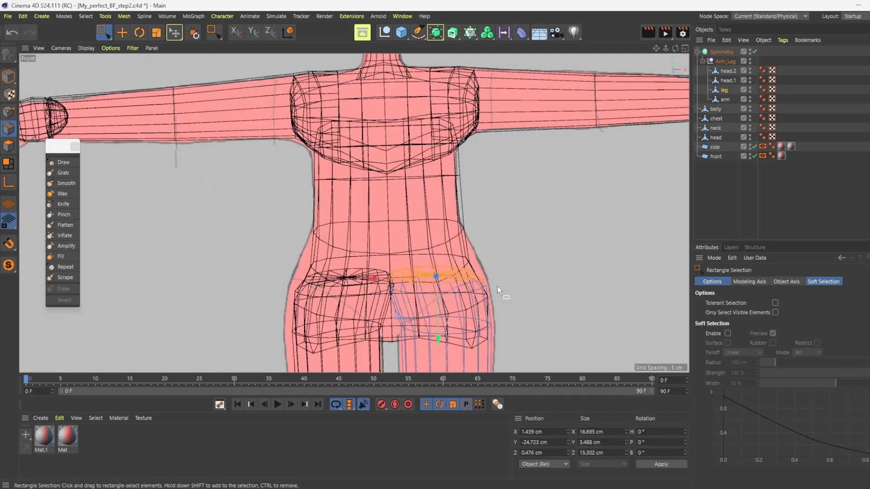
pyautogui.press('e')
# Fill-select the polygons of the leg's top cap inside the hips.
pyautogui.click(85, 17)
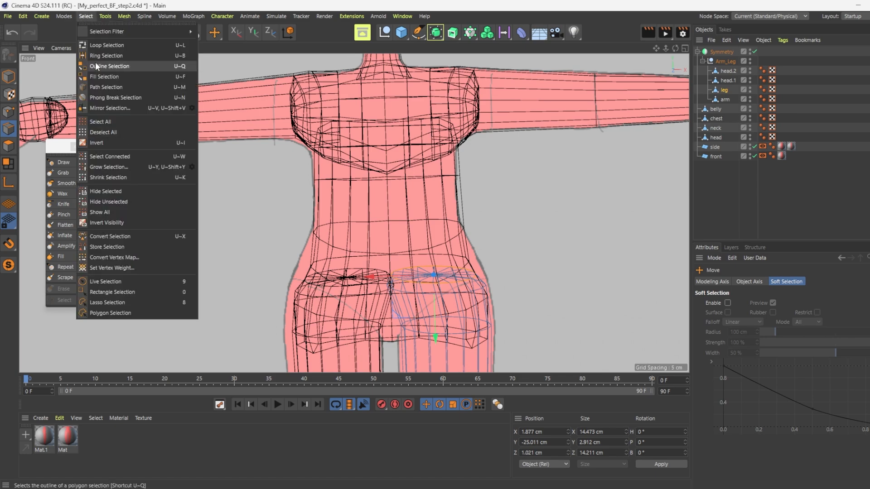
pyautogui.click(107, 77)
pyautogui.middleClick(440, 275)
pyautogui.middleClick(209, 153)
pyautogui.click(245, 157)
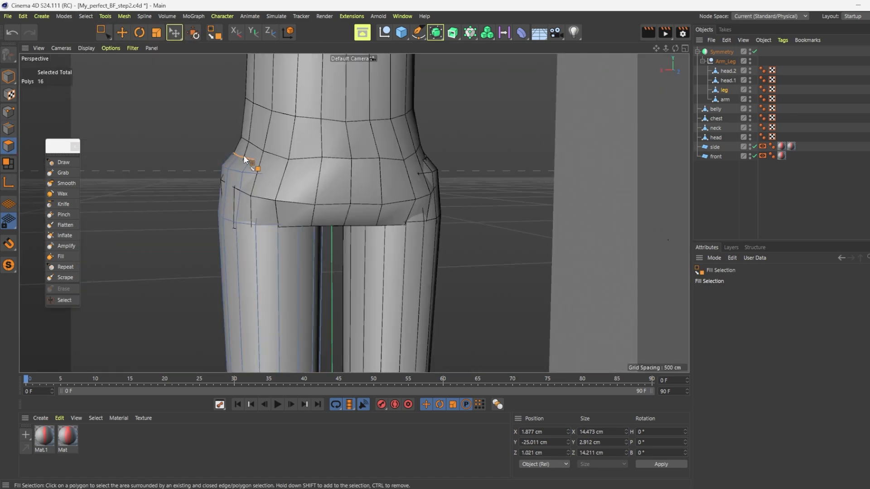
# Raise the leg's top cap to about Y -31.03 cm and shift it slightly inward toward the body's centre.
pyautogui.middleClick(245, 157)
pyautogui.click(123, 33)
pyautogui.moveTo(199, 300)
pyautogui.mouseDown()
pyautogui.moveTo(200, 310)
pyautogui.moveTo(202, 300)
pyautogui.mouseUp()
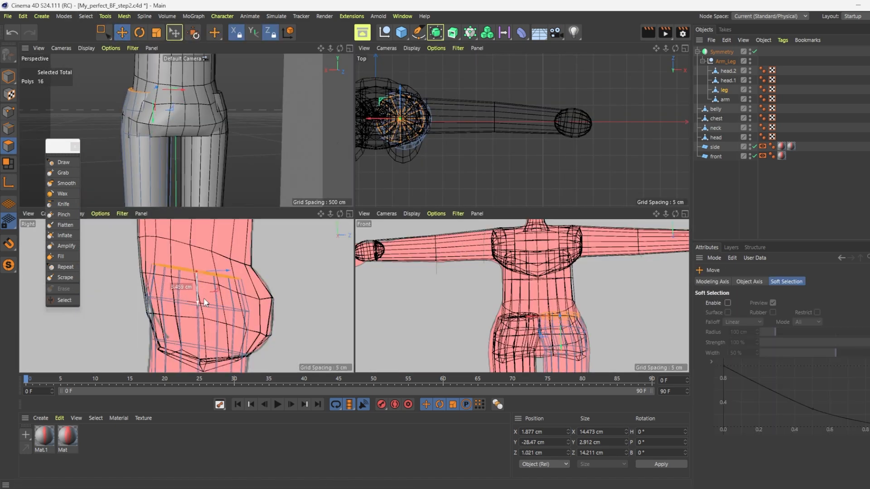
pyautogui.middleClick(553, 311)
pyautogui.moveTo(433, 259); pyautogui.dragTo(433, 295)
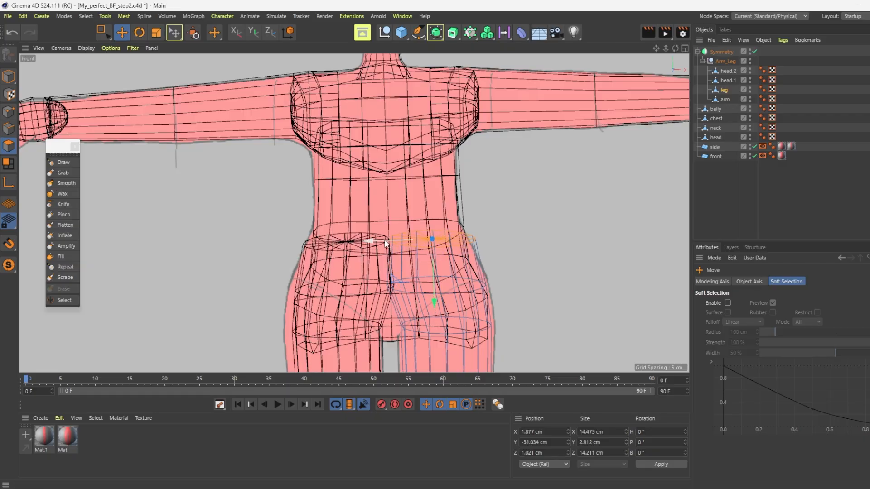
pyautogui.moveTo(371, 242); pyautogui.dragTo(361, 241)
# Select the edge loop below the leg's top cap and raise it to about Y -25.64 cm.
pyautogui.click(10, 129)
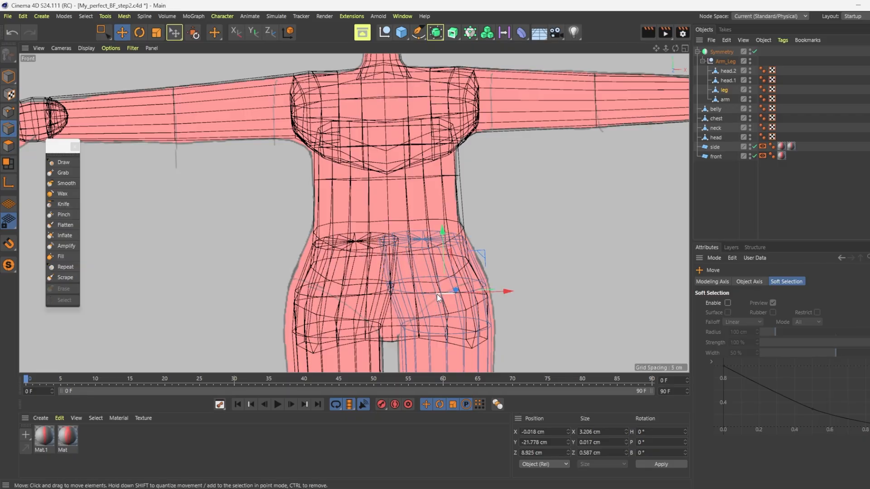
pyautogui.doubleClick(440, 293)
pyautogui.moveTo(439, 324); pyautogui.dragTo(436, 311)
pyautogui.middleClick(437, 311)
pyautogui.middleClick(294, 158)
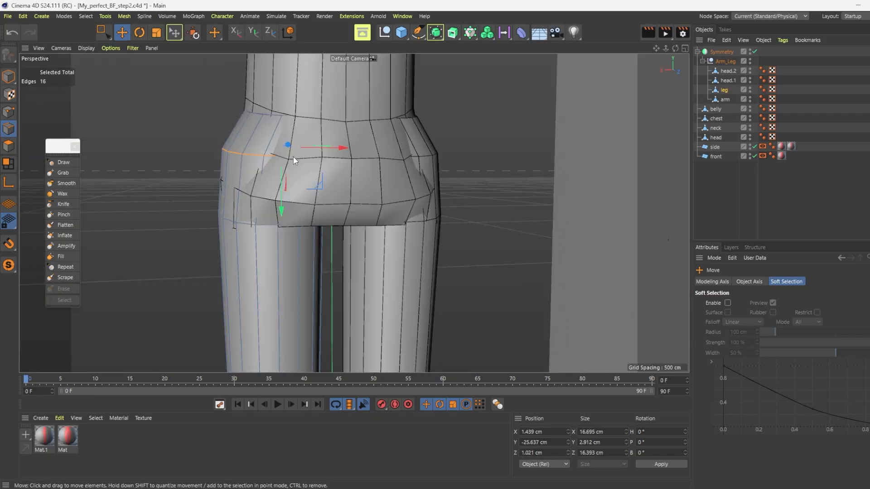
# Reshape the belly mesh around the hips with the Grab brush so it fits the top of the legs.
pyautogui.keyDown('alt'); pyautogui.moveTo(294, 159); pyautogui.dragTo(399, 165); pyautogui.keyUp('alt')
pyautogui.keyDown('alt'); pyautogui.moveTo(354, 212); pyautogui.dragTo(354, 213); pyautogui.keyUp('alt')
pyautogui.doubleClick(413, 137)
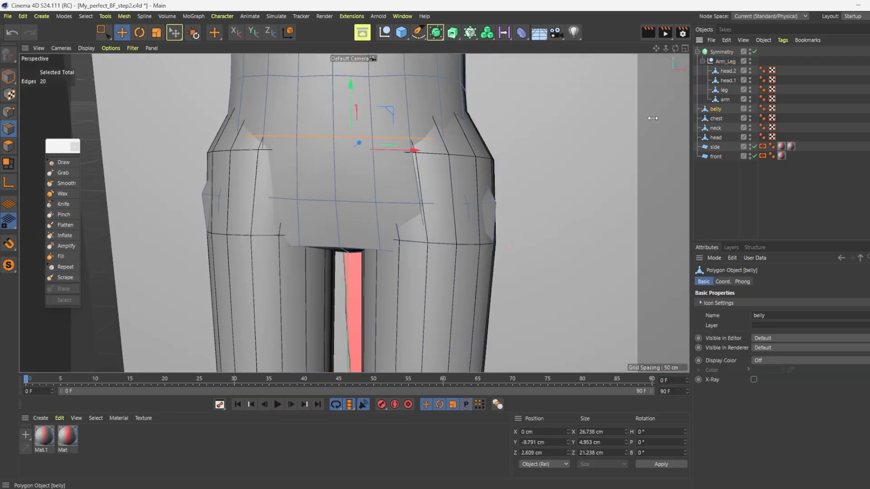
pyautogui.click(63, 172)
pyautogui.keyDown('alt'); pyautogui.moveTo(589, 137); pyautogui.dragTo(354, 212); pyautogui.keyUp('alt')
pyautogui.scroll(-10, 354, 212)
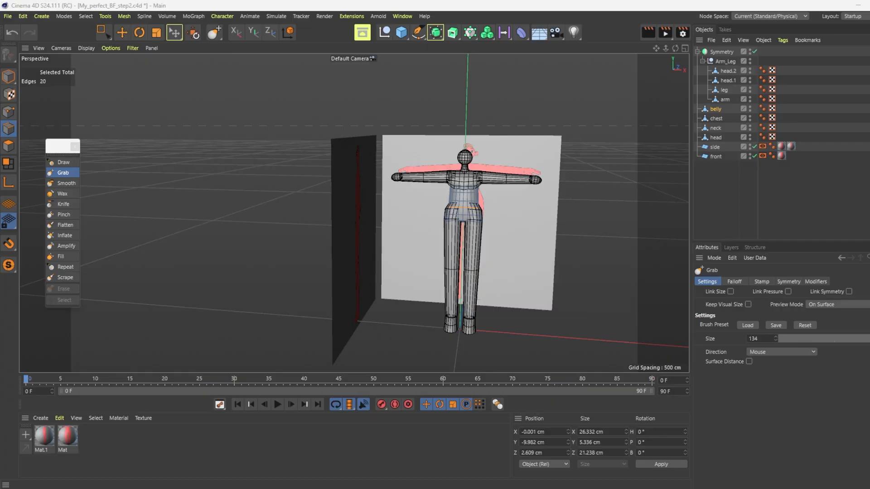
pyautogui.keyDown('alt'); pyautogui.moveTo(634, 62); pyautogui.dragTo(354, 212, button='middle'); pyautogui.keyUp('alt')
pyautogui.keyDown('alt'); pyautogui.moveTo(354, 213); pyautogui.dragTo(354, 212); pyautogui.keyUp('alt')
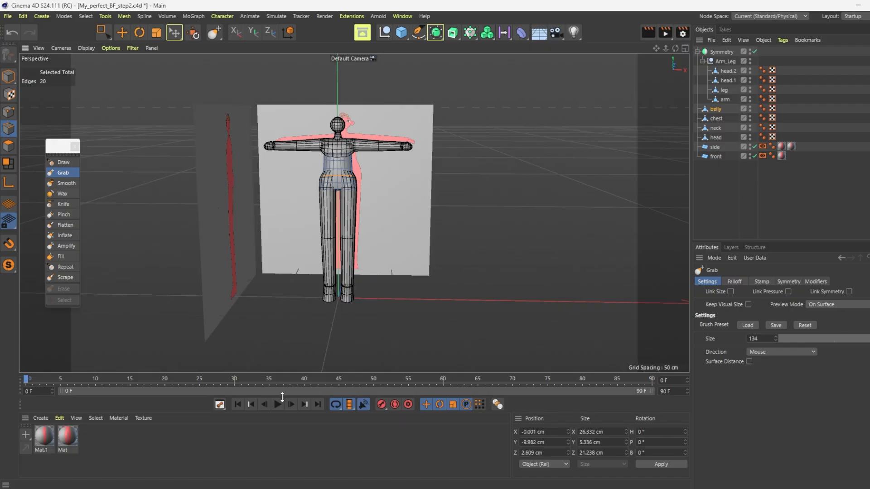
# Create a null named blocking and place the Symmetry, belly, chest, neck and head objects inside it.
pyautogui.click(384, 32)
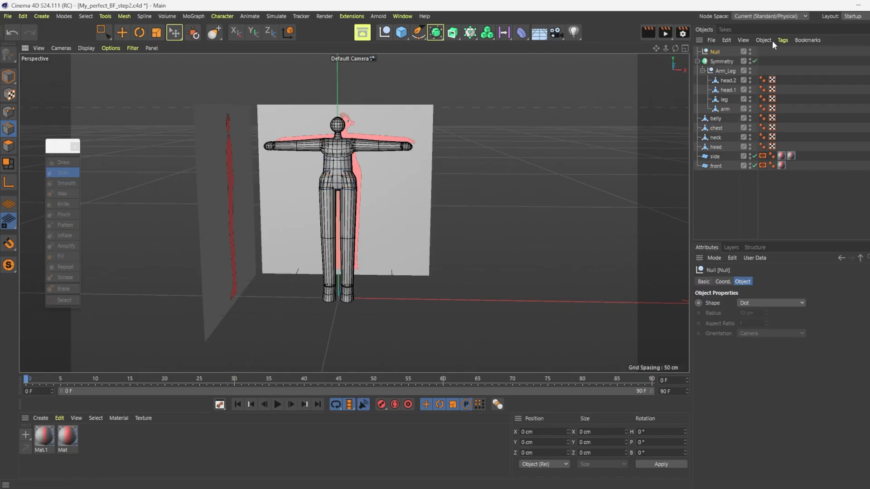
pyautogui.doubleClick(716, 52)
pyautogui.write('blocking')
pyautogui.press('Return')
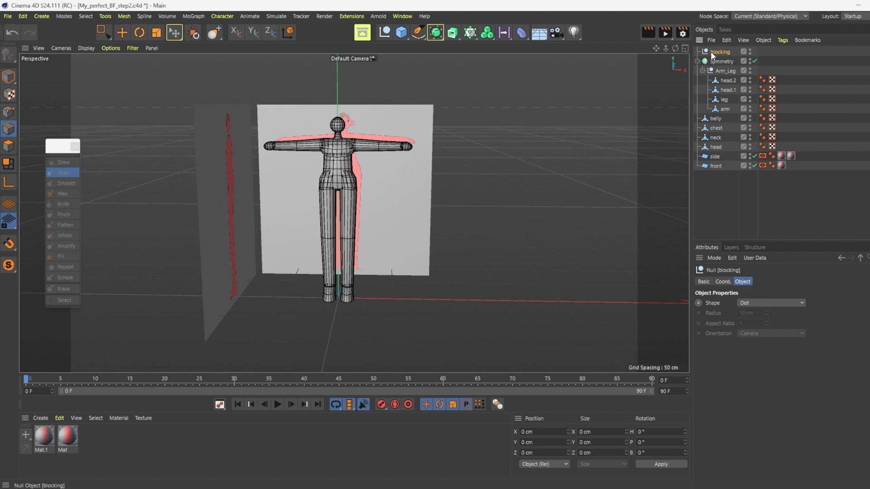
pyautogui.click(714, 62)
pyautogui.keyDown('shift'); pyautogui.click(716, 147); pyautogui.keyUp('shift')
pyautogui.moveTo(715, 147); pyautogui.dragTo(722, 54)
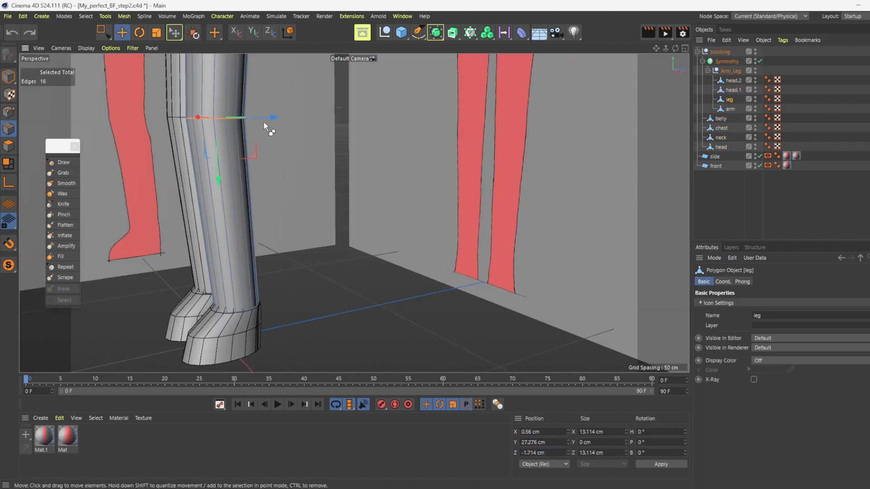
# Add a Subdivision Surface as the parent of the blocking group.
pyautogui.click(719, 52)
pyautogui.click(436, 32)
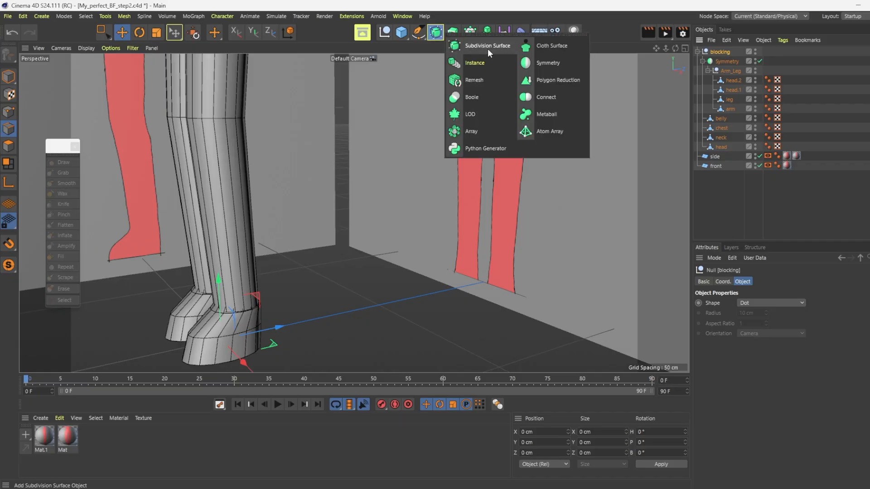
pyautogui.keyDown('alt'); pyautogui.click(487, 48); pyautogui.keyUp('alt')
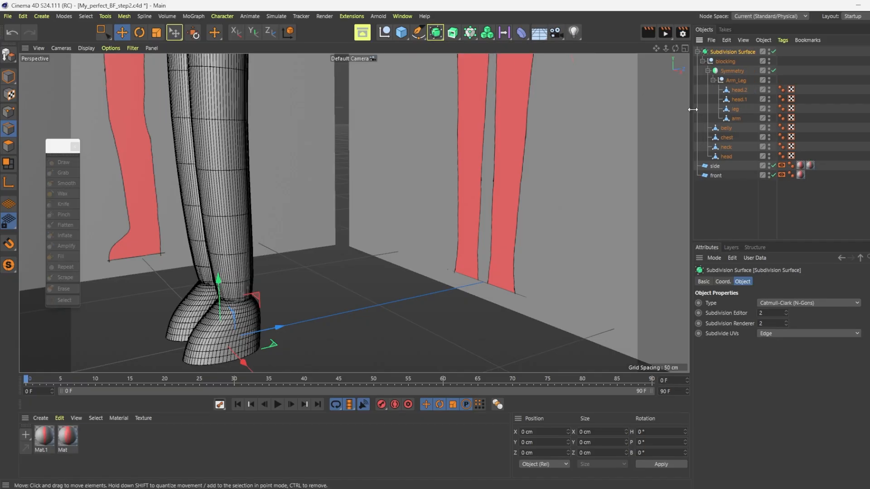
# Box-select the polygons at the leg's bottom end and extend them down into the foot.
pyautogui.click(734, 110)
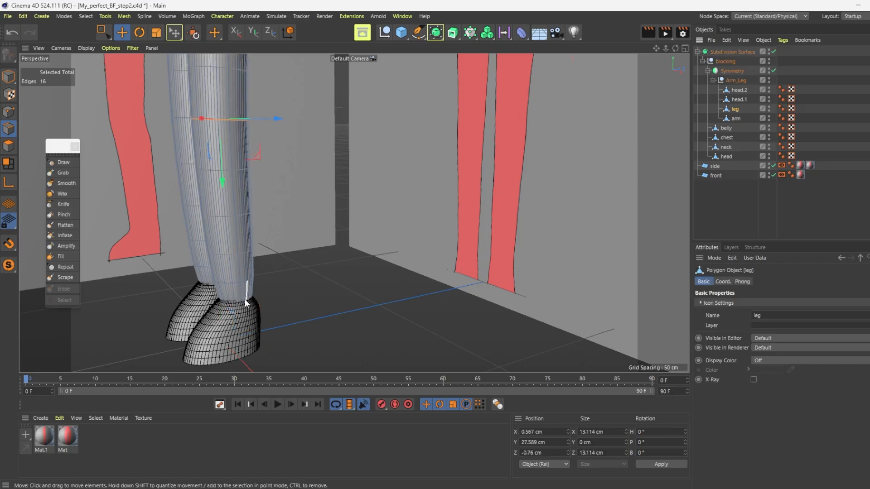
pyautogui.click(103, 32)
pyautogui.click(8, 146)
pyautogui.moveTo(143, 267); pyautogui.dragTo(295, 325)
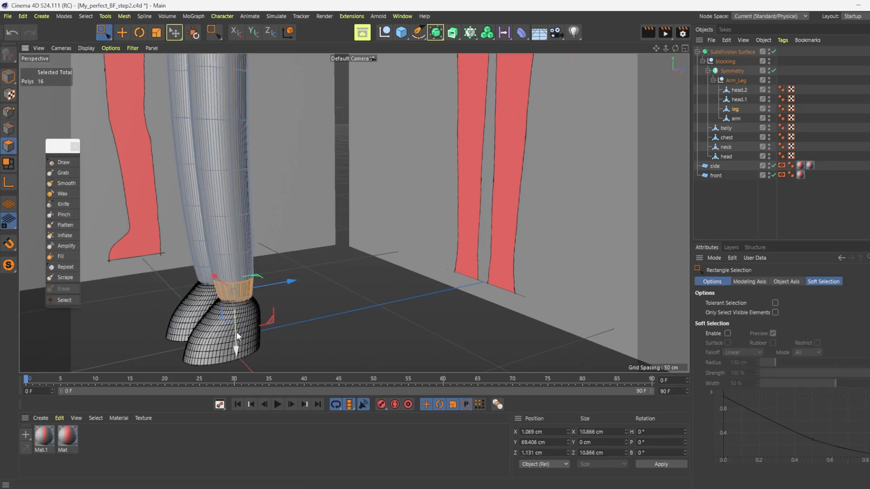
# Rename the head.2 object as foot.
pyautogui.doubleClick(736, 91)
pyautogui.write('foot')
pyautogui.press('Return')
# Cut a new edge loop around the foot just above the sole, at about 71% offset.
pyautogui.scroll(1, 238, 323)
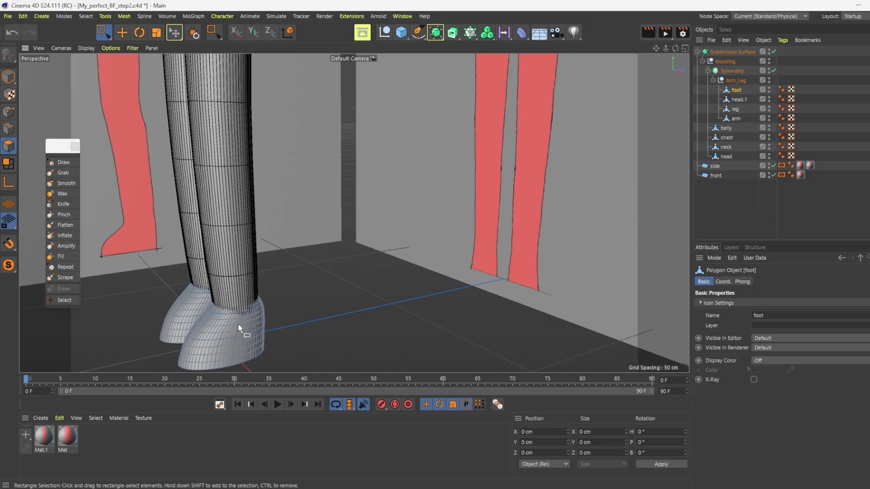
pyautogui.middleClick(399, 272)
pyautogui.scroll(-3, 243, 340)
pyautogui.rightClick(287, 308)
pyautogui.click(334, 188)
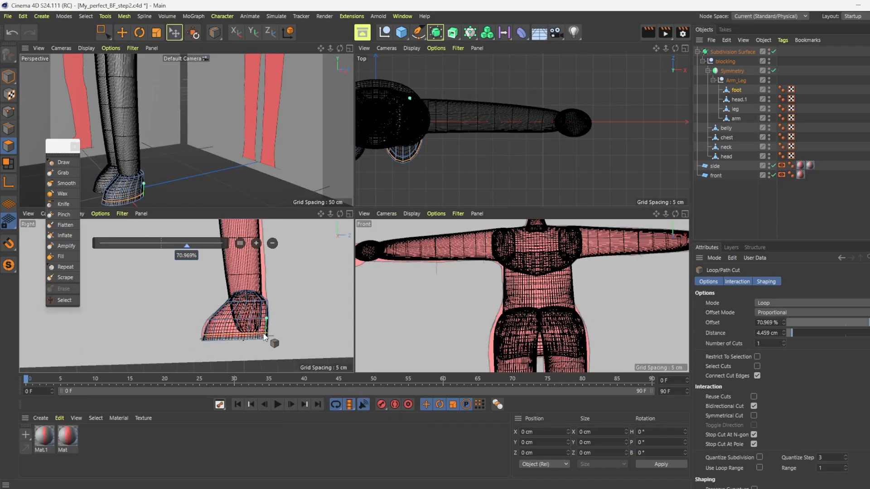
pyautogui.click(263, 334)
# Select the new edge loop above the foot's sole and lengthen it to about 21.06 cm in Z.
pyautogui.scroll(5, 264, 335)
pyautogui.press('e')
pyautogui.click(8, 130)
pyautogui.doubleClick(278, 318)
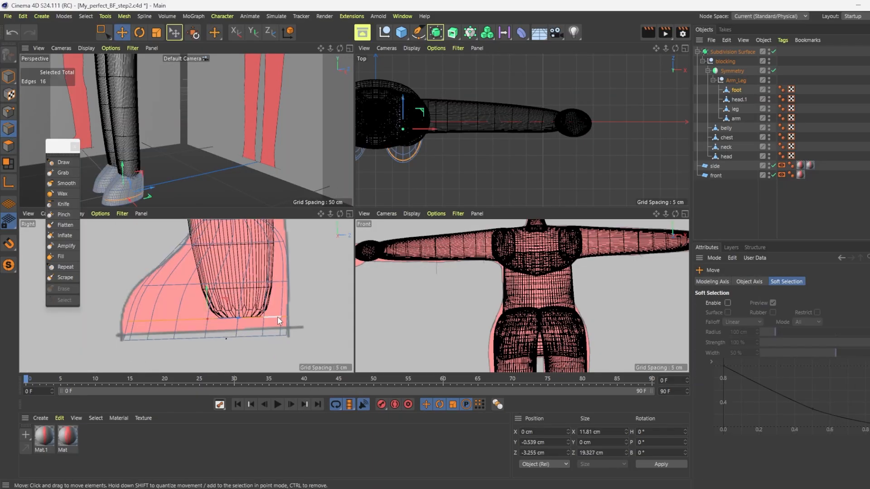
pyautogui.press('t')
pyautogui.moveTo(231, 315); pyautogui.dragTo(240, 319)
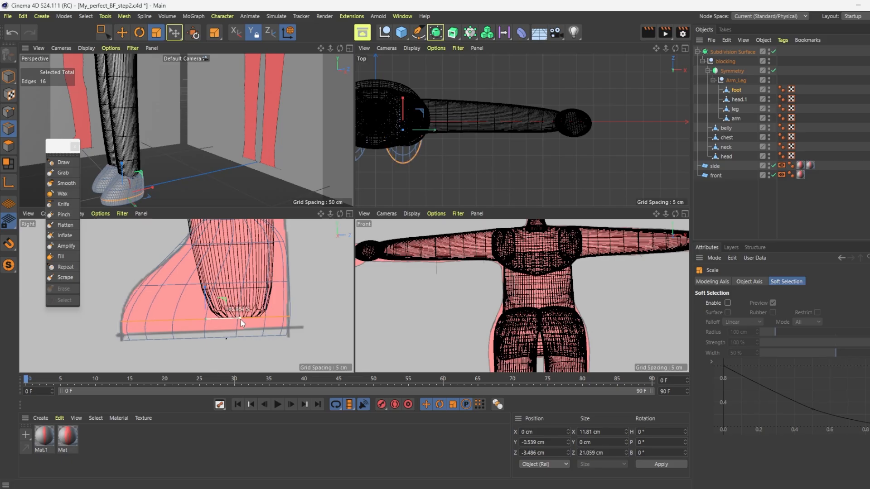
# Adjust the foot's upper edge loops slightly upward and lengthen the leg's ankle loop to about 12.49 cm in Z.
pyautogui.doubleClick(276, 282)
pyautogui.moveTo(246, 283); pyautogui.dragTo(246, 283)
pyautogui.press('e')
pyautogui.moveTo(233, 242); pyautogui.dragTo(232, 239)
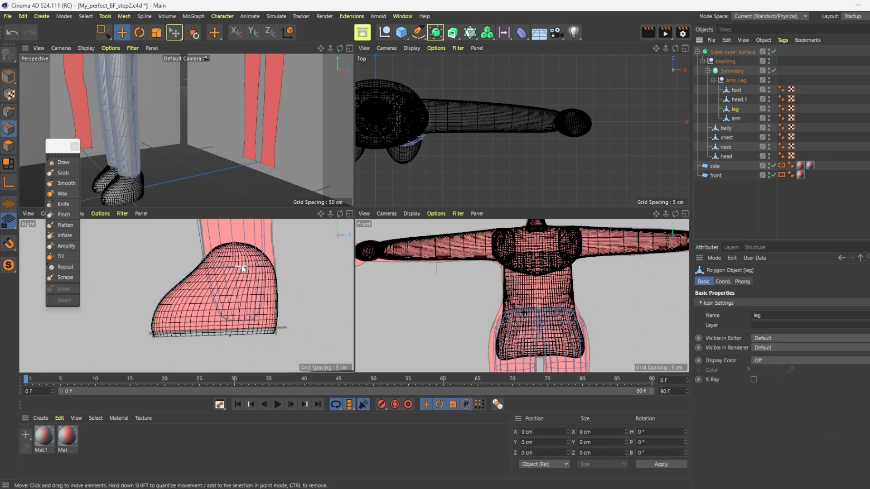
pyautogui.moveTo(266, 266); pyautogui.dragTo(313, 253)
pyautogui.press('t')
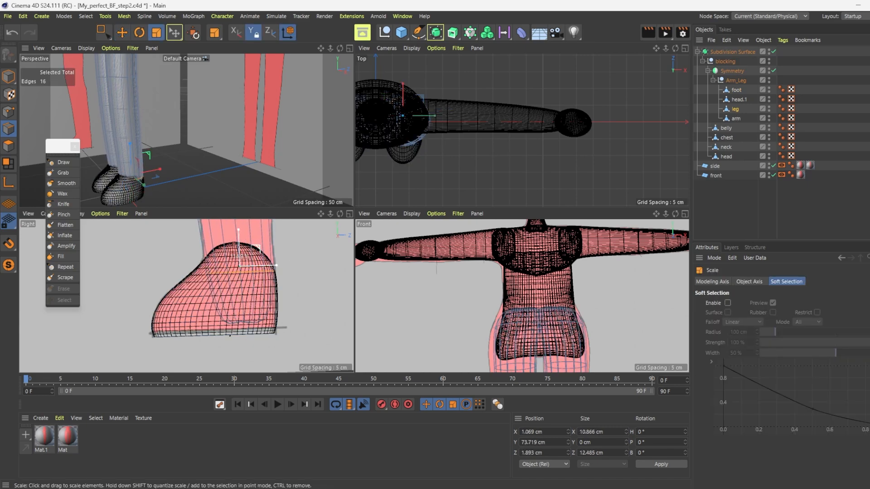
# Select the leg's edge loop at the knee and shift it slightly forward to follow the side reference.
pyautogui.scroll(-5, 187, 335)
pyautogui.scroll(-4, 187, 335)
pyautogui.scroll(8, 166, 245)
pyautogui.doubleClick(200, 240)
pyautogui.press('r')
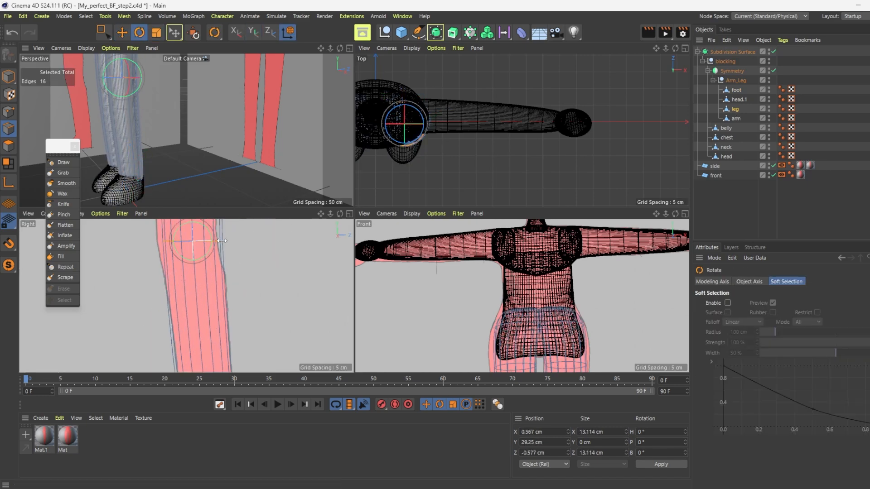
pyautogui.press('e')
pyautogui.moveTo(221, 242); pyautogui.dragTo(216, 244)
# Cut a new edge loop across the leg below the knee and shift it to follow the side reference.
pyautogui.scroll(-5, 216, 278)
pyautogui.rightClick(214, 281)
pyautogui.click(220, 312)
pyautogui.click(219, 311)
pyautogui.press('e')
pyautogui.doubleClick(184, 293)
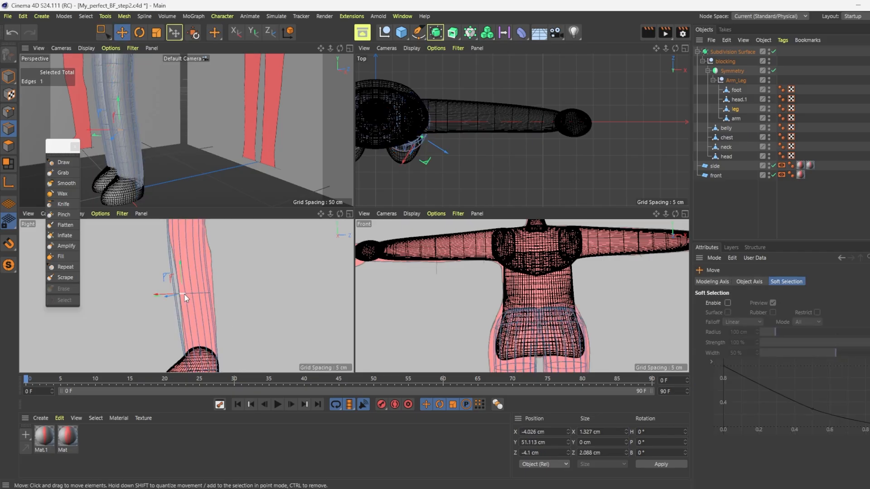
pyautogui.moveTo(219, 286); pyautogui.dragTo(295, 240)
# Cut another edge loop across the leg, select it and scale it to the side reference.
pyautogui.scroll(-5, 220, 308)
pyautogui.scroll(6, 202, 260)
pyautogui.rightClick(228, 268)
pyautogui.click(234, 300)
pyautogui.click(202, 268)
pyautogui.press('e')
pyautogui.doubleClick(199, 269)
pyautogui.press('t')
# Select the leg's upper edge loop at the hip and widen it to about 17.02 cm in X.
pyautogui.scroll(-5, 236, 317)
pyautogui.scroll(6, 219, 240)
pyautogui.doubleClick(206, 281)
pyautogui.scroll(-3, 583, 299)
pyautogui.scroll(6, 588, 333)
pyautogui.moveTo(569, 312); pyautogui.dragTo(575, 313)
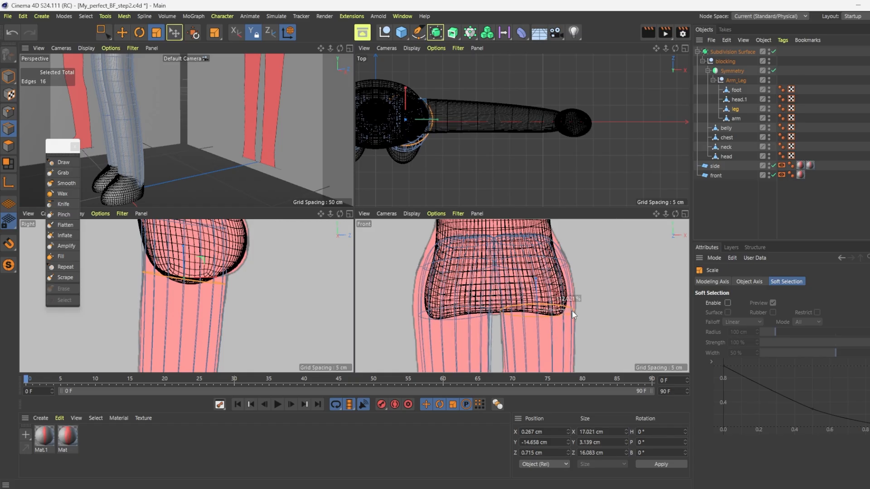
# Cut a new edge loop near the lower end of the leg and select it.
pyautogui.scroll(-6, 479, 327)
pyautogui.scroll(-6, 222, 349)
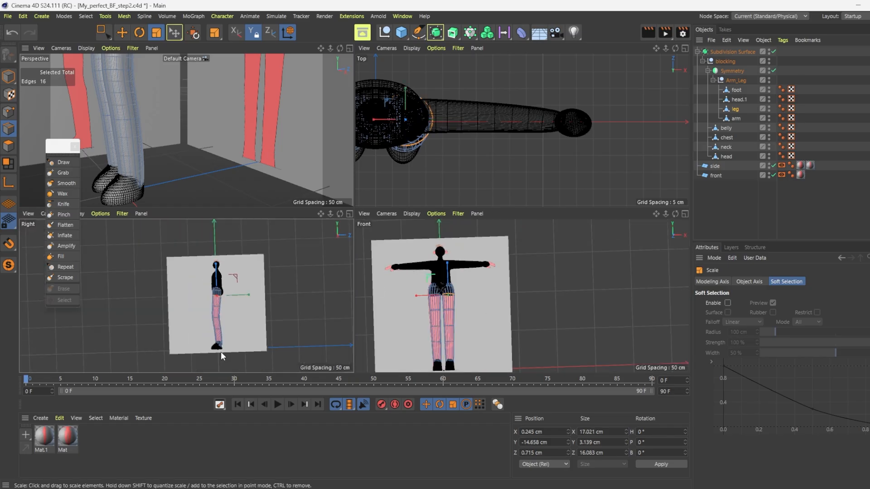
pyautogui.scroll(7, 221, 352)
pyautogui.scroll(-1, 247, 324)
pyautogui.rightClick(247, 318)
pyautogui.click(255, 315)
pyautogui.click(248, 292)
pyautogui.press('e')
pyautogui.doubleClick(248, 291)
# Shift and scale the leg's lowest edge loops to fit inside the foot.
pyautogui.doubleClick(247, 323)
pyautogui.scroll(4, 262, 320)
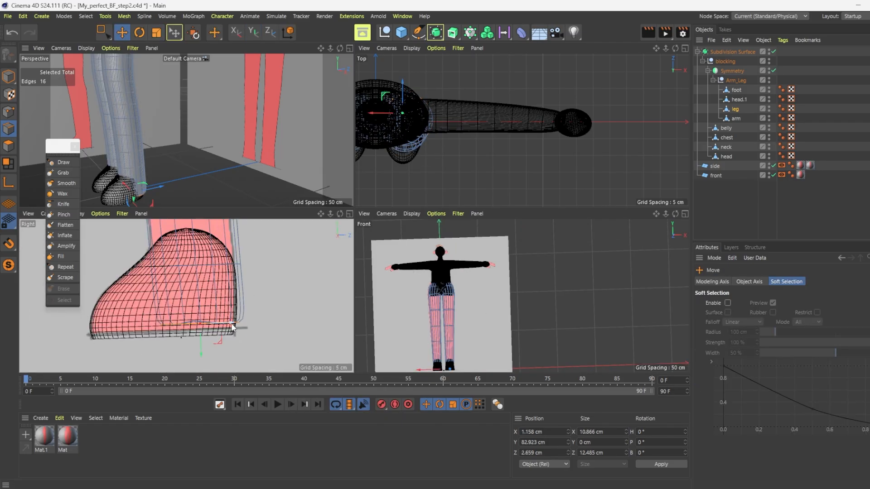
pyautogui.press('0')
pyautogui.moveTo(248, 273); pyautogui.dragTo(145, 256)
pyautogui.moveTo(224, 264); pyautogui.dragTo(216, 264)
pyautogui.scroll(-5, 263, 308)
pyautogui.press('t')
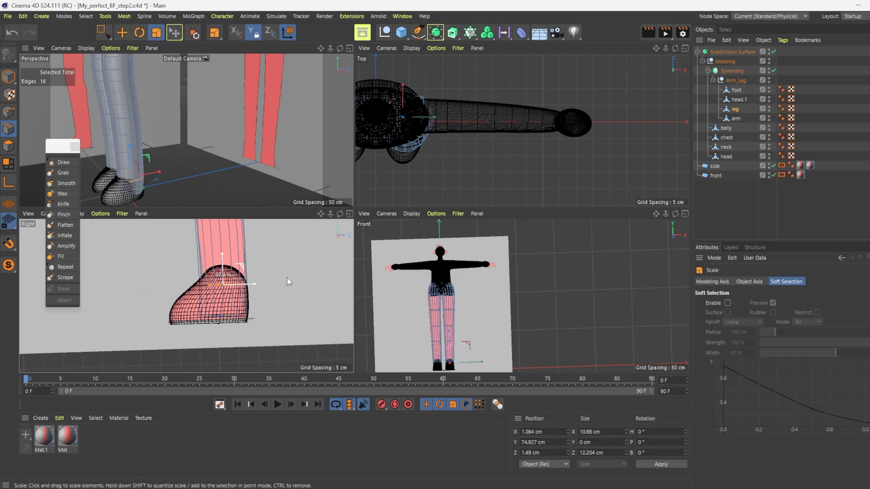
pyautogui.moveTo(256, 283); pyautogui.dragTo(252, 283)
# Select the arm's end edge loop inside the hand and move it slightly toward the elbow.
pyautogui.press('e')
pyautogui.scroll(2, 456, 276)
pyautogui.scroll(8, 484, 261)
pyautogui.click(736, 118)
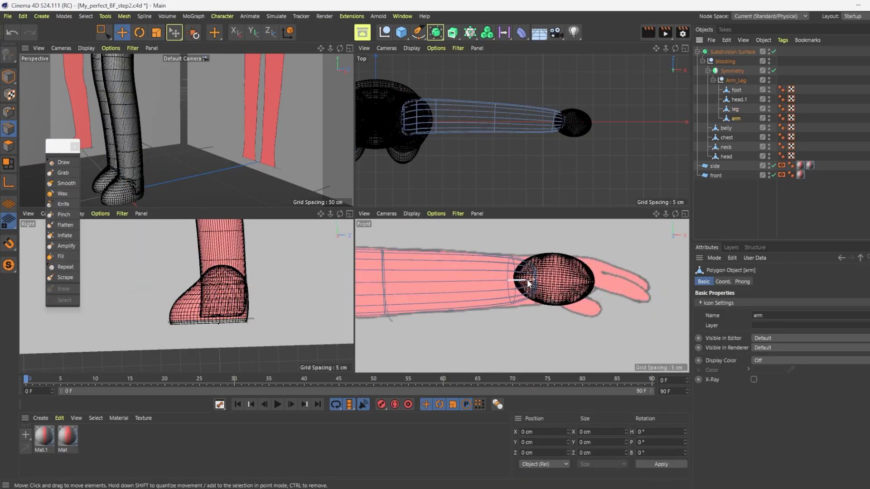
pyautogui.doubleClick(528, 282)
pyautogui.moveTo(561, 282); pyautogui.dragTo(550, 283)
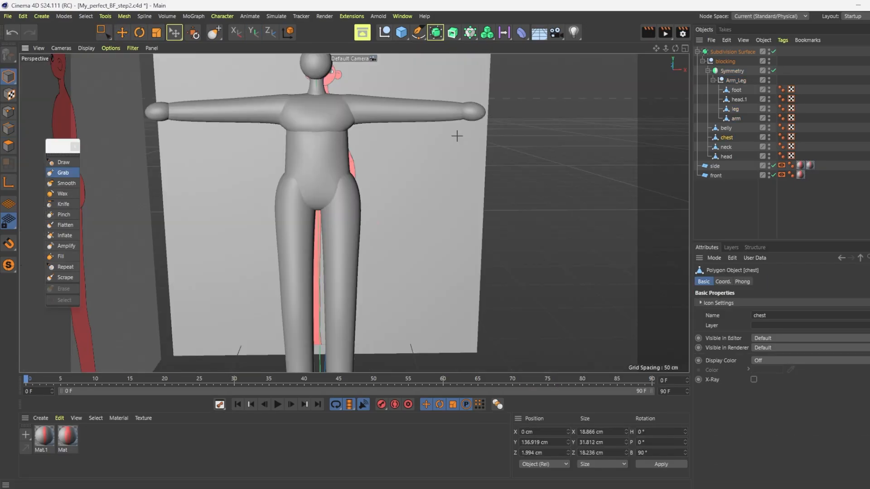
# Add a cylinder primitive to the scene and get it ready for moving.
pyautogui.keyDown('alt'); pyautogui.moveTo(456, 136); pyautogui.dragTo(339, 200); pyautogui.keyUp('alt')
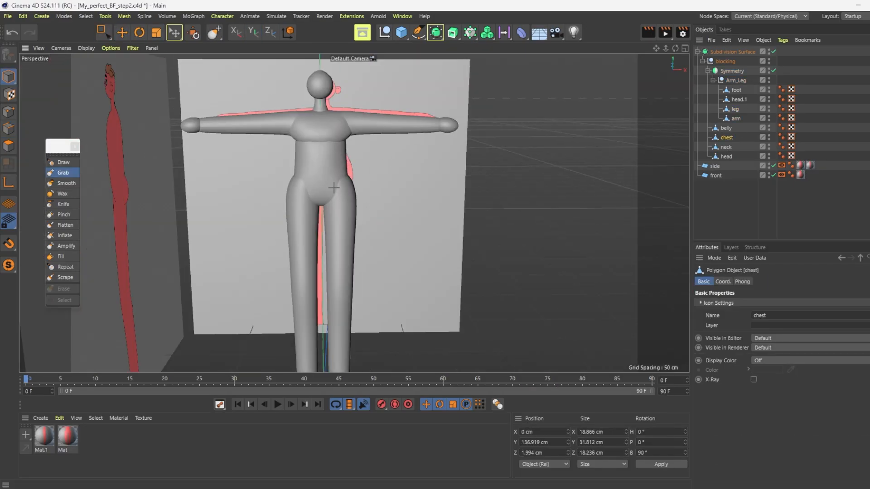
pyautogui.scroll(-2, 339, 200)
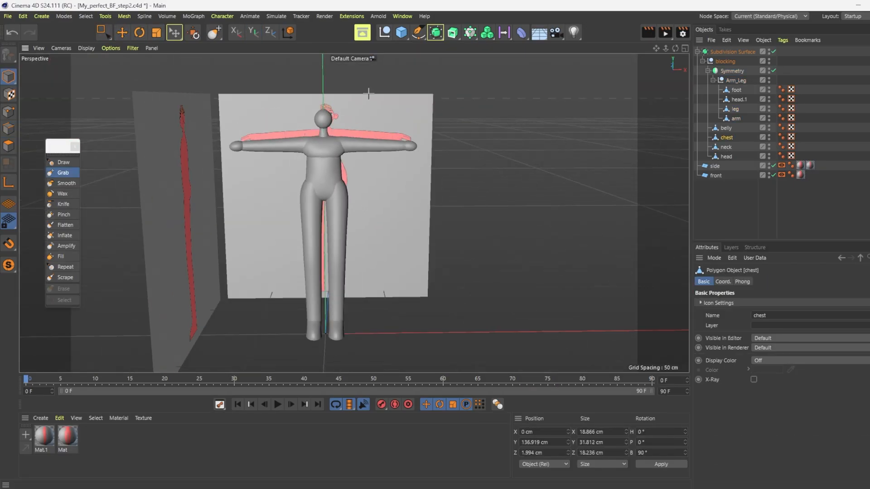
pyautogui.click(402, 36)
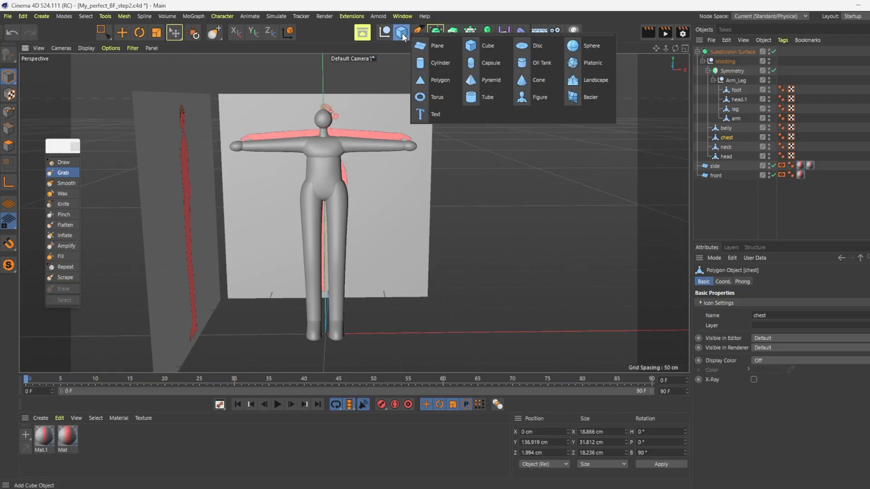
pyautogui.click(439, 64)
pyautogui.click(122, 33)
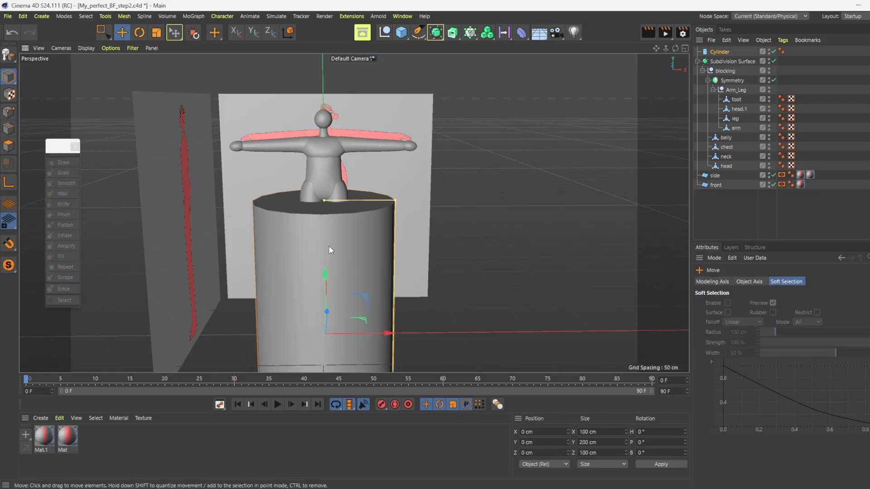
# Shrink the cylinder to about 9.3 cm radius and 4.16 cm height, and raise it above the head.
pyautogui.moveTo(324, 278); pyautogui.dragTo(326, 148)
pyautogui.press('t')
pyautogui.moveTo(447, 186); pyautogui.dragTo(304, 249)
pyautogui.moveTo(323, 138); pyautogui.dragTo(325, 196)
pyautogui.press('e')
pyautogui.moveTo(324, 156); pyautogui.dragTo(323, 61)
# Set the cylinder's height segments to 2 and rotate it 90° in pitch so its flat side faces forward.
pyautogui.click(721, 52)
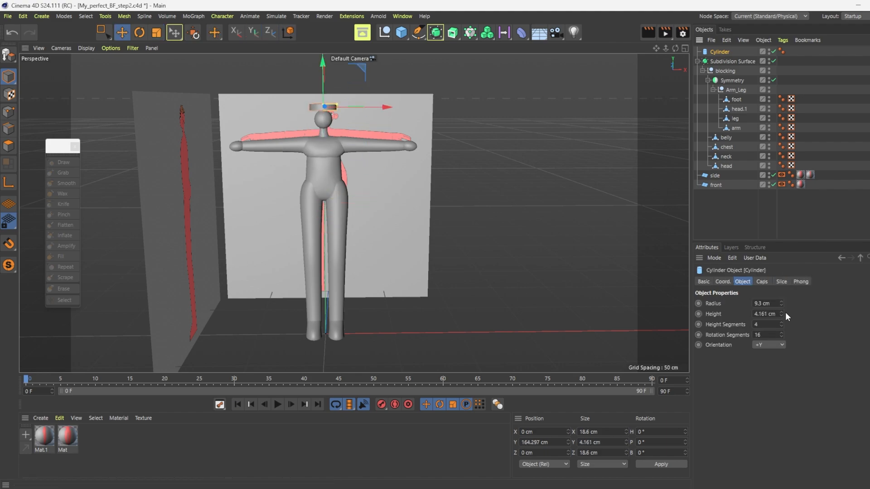
pyautogui.press('Return')
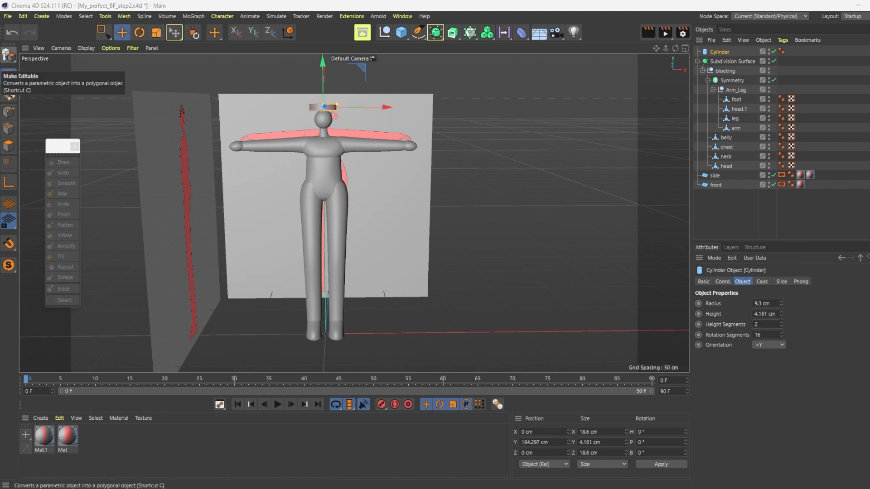
pyautogui.scroll(8, 335, 99)
pyautogui.moveTo(363, 124); pyautogui.dragTo(418, 124)
pyautogui.moveTo(354, 89); pyautogui.dragTo(354, 132)
pyautogui.press('r')
pyautogui.moveTo(355, 159); pyautogui.dragTo(328, 229)
# Scale the cylinder to about 4.5 cm across and place it over the ear in the front reference.
pyautogui.press('t')
pyautogui.middleClick(335, 226)
pyautogui.middleClick(408, 263)
pyautogui.scroll(8, 285, 188)
pyautogui.press('e')
pyautogui.moveTo(446, 222); pyautogui.dragTo(368, 226)
pyautogui.press('t')
pyautogui.moveTo(394, 195); pyautogui.dragTo(363, 203)
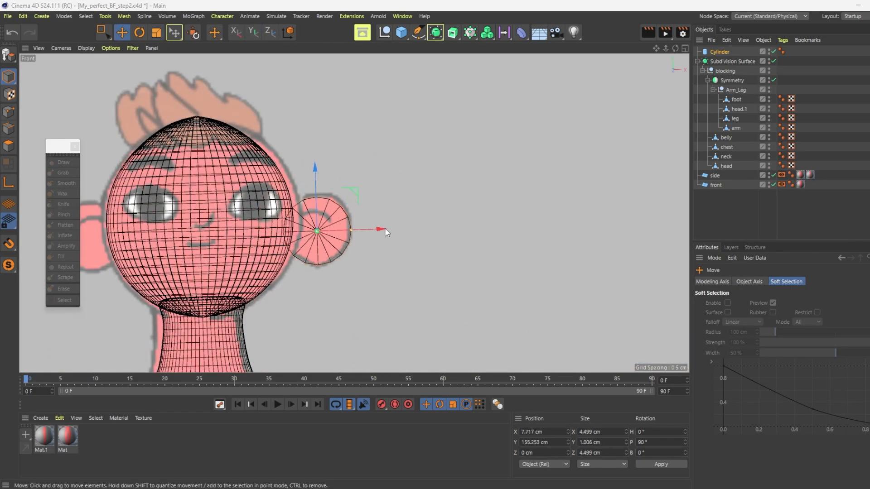
# Move the ear cylinder back to about 2.24 cm in Z and rotate its bank to about 24.35°.
pyautogui.middleClick(388, 208)
pyautogui.middleClick(309, 263)
pyautogui.scroll(-6, 308, 262)
pyautogui.scroll(6, 271, 165)
pyautogui.moveTo(259, 171); pyautogui.dragTo(278, 175)
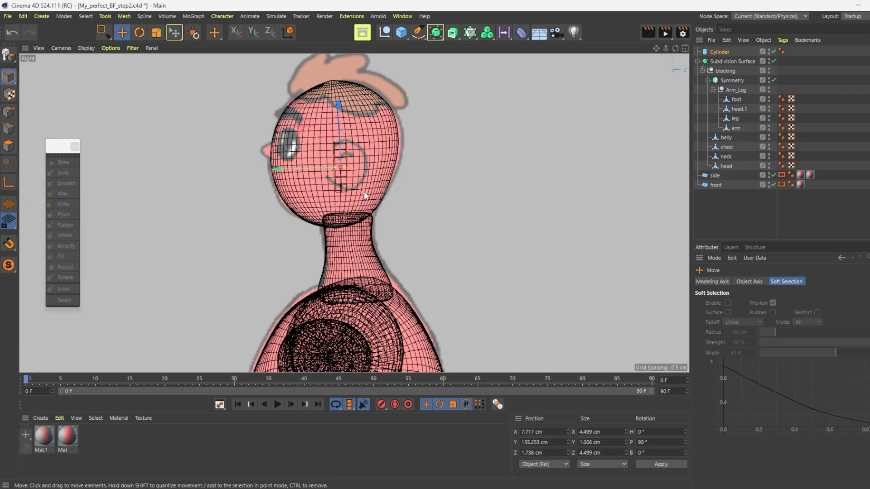
pyautogui.press('r')
pyautogui.moveTo(338, 169); pyautogui.dragTo(354, 168)
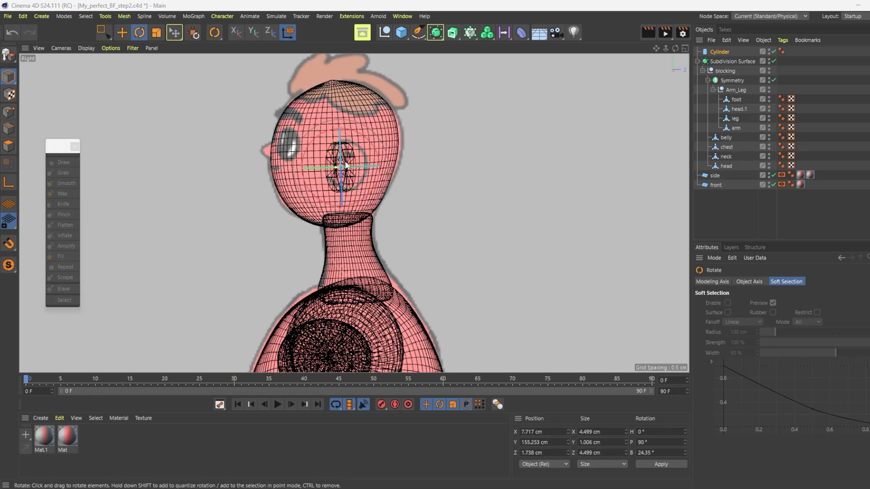
pyautogui.press('e')
pyautogui.moveTo(290, 170); pyautogui.dragTo(295, 170)
# Rename the cylinder as ear and place it inside the Arm_Leg group under Symmetry.
pyautogui.doubleClick(720, 52)
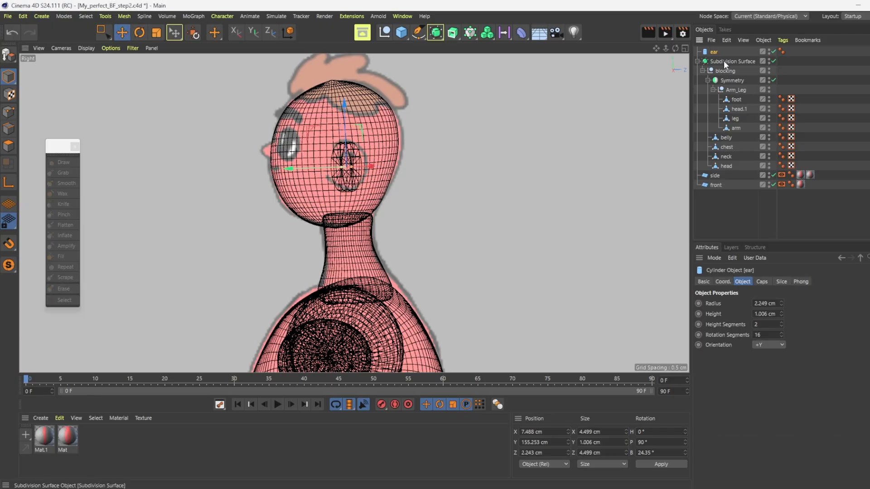
pyautogui.moveTo(716, 51); pyautogui.dragTo(742, 95)
pyautogui.middleClick(569, 178)
pyautogui.middleClick(237, 157)
# Enlarge the ear to about 4.82 cm across and position it against the head at about 7.33 cm in X.
pyautogui.keyDown('alt'); pyautogui.moveTo(491, 112); pyautogui.dragTo(466, 82); pyautogui.keyUp('alt')
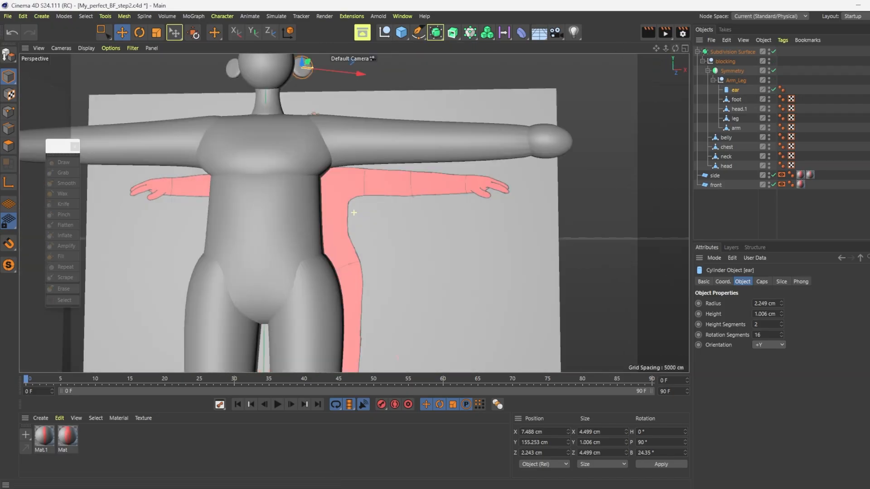
pyautogui.keyDown('alt'); pyautogui.moveTo(353, 212); pyautogui.dragTo(330, 132); pyautogui.keyUp('alt')
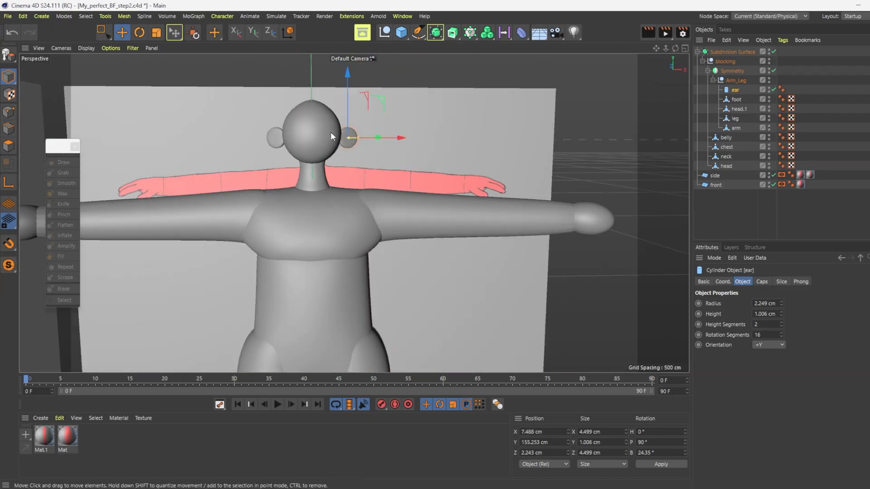
pyautogui.moveTo(399, 138); pyautogui.dragTo(396, 141)
pyautogui.middleClick(309, 249)
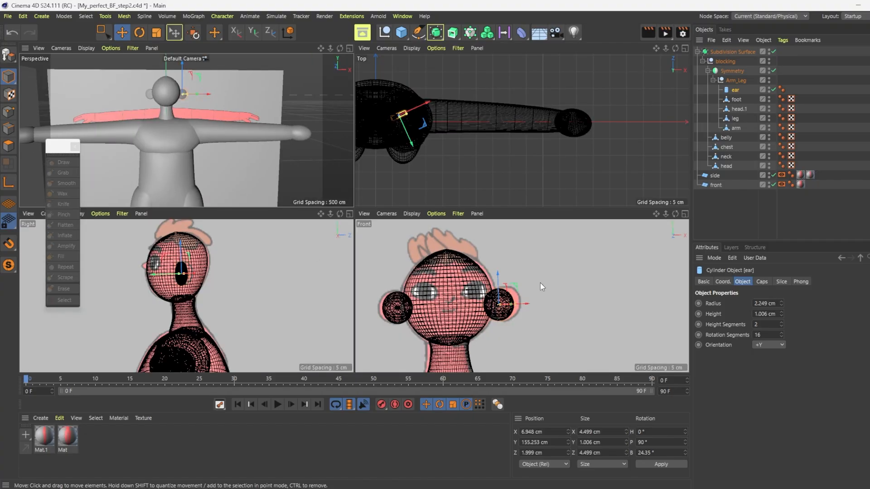
pyautogui.press('r')
pyautogui.press('e')
pyautogui.moveTo(527, 305); pyautogui.dragTo(532, 303)
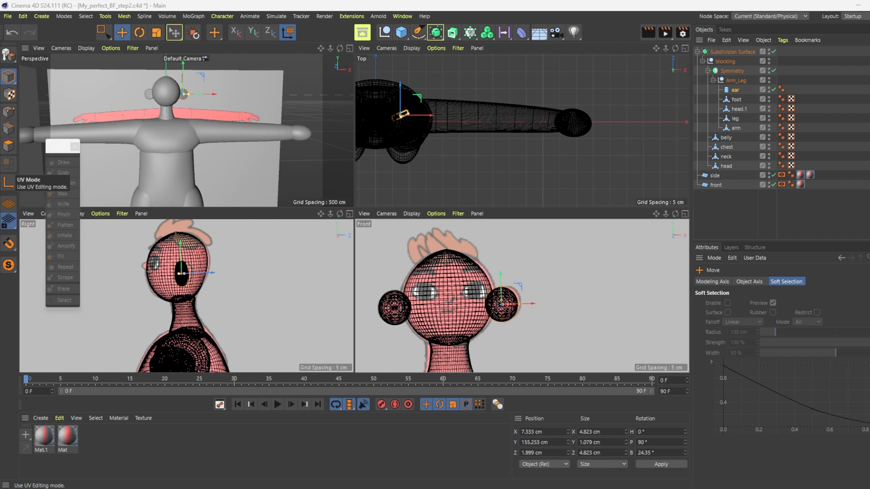
# Select the neck object and activate the Grab sculpting brush for it.
pyautogui.middleClick(283, 113)
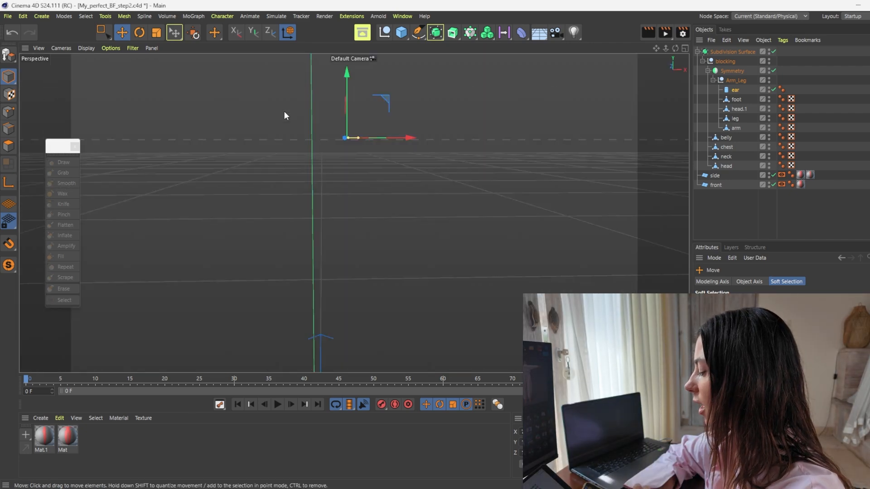
pyautogui.scroll(5, 290, 116)
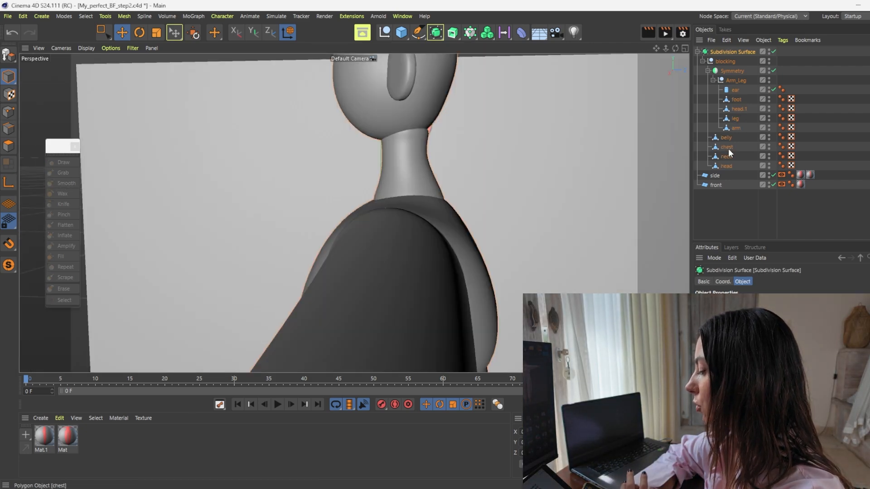
pyautogui.click(726, 156)
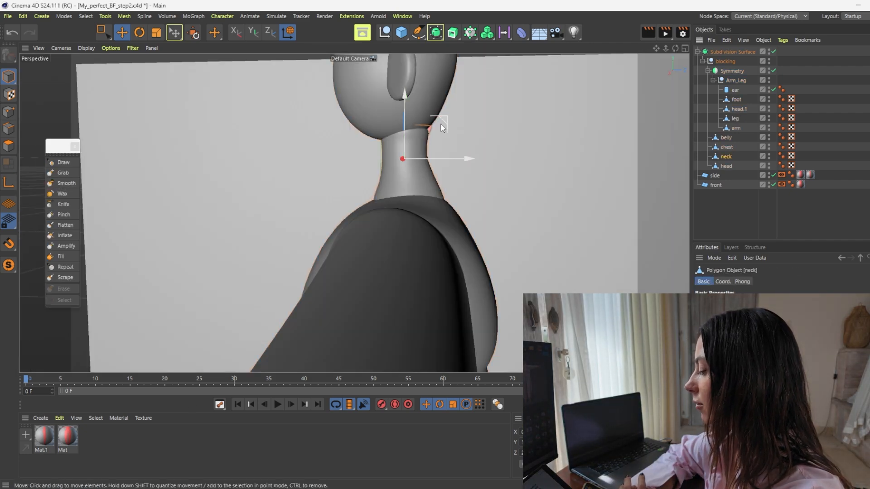
pyautogui.click(63, 173)
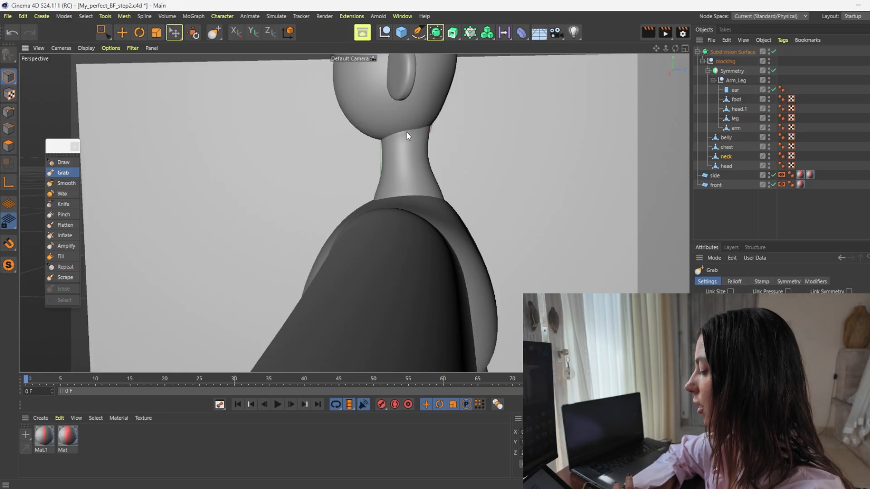
pyautogui.keyDown('alt'); pyautogui.moveTo(453, 167); pyautogui.dragTo(383, 154); pyautogui.keyUp('alt')
pyautogui.scroll(-12, 381, 154)
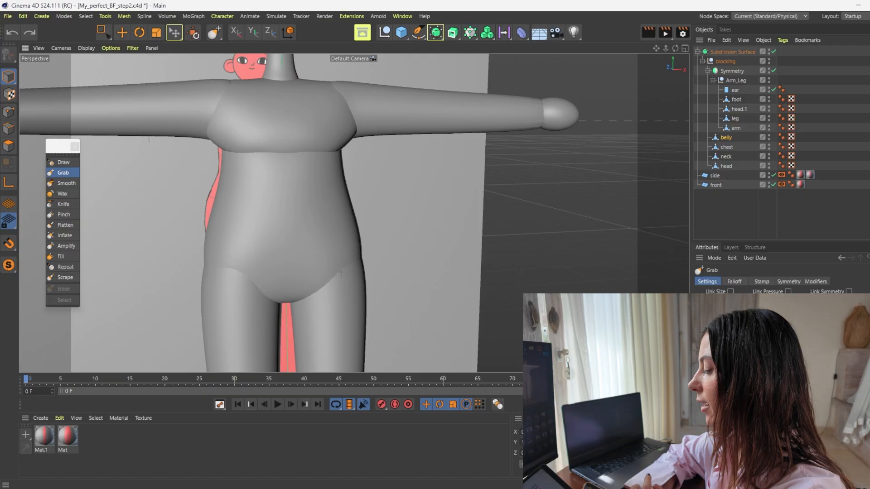
# Inspect the belly and hip shapes from the front and side against the reference images.
pyautogui.scroll(-6, 202, 258)
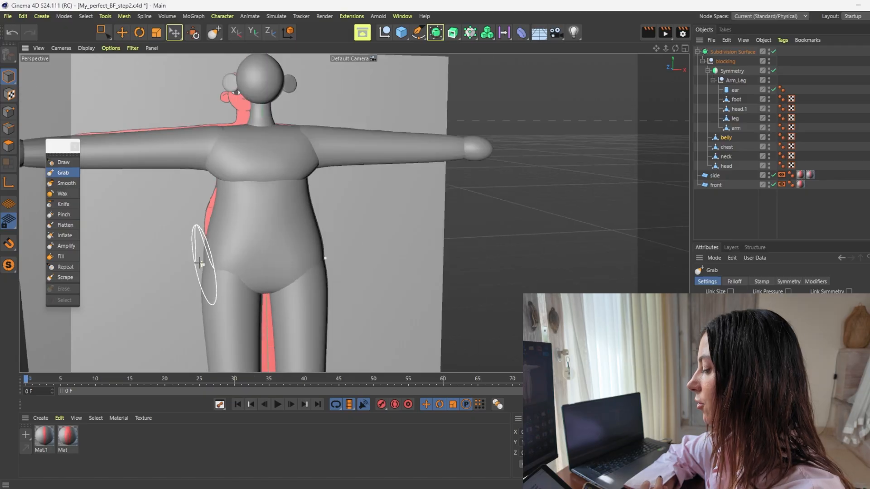
pyautogui.moveTo(202, 258)
pyautogui.keyDown('alt'); pyautogui.mouseDown()
pyautogui.moveTo(353, 212)
pyautogui.moveTo(274, 163)
pyautogui.mouseUp(); pyautogui.keyUp('alt')
pyautogui.scroll(3, 265, 231)
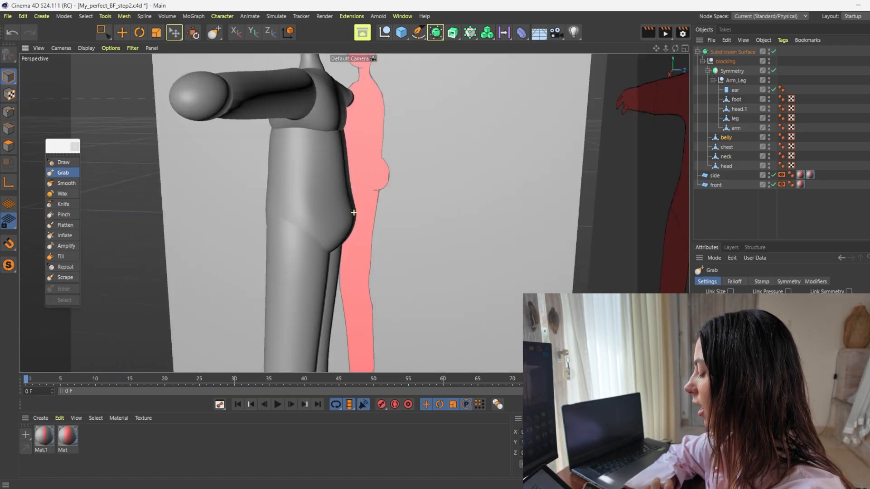
pyautogui.keyDown('alt'); pyautogui.moveTo(354, 212); pyautogui.dragTo(354, 212); pyautogui.keyUp('alt')
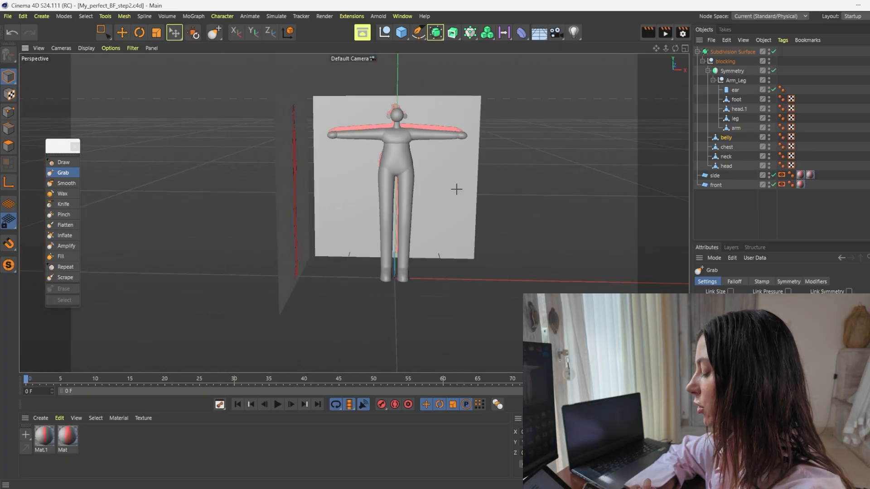
pyautogui.scroll(2, 458, 188)
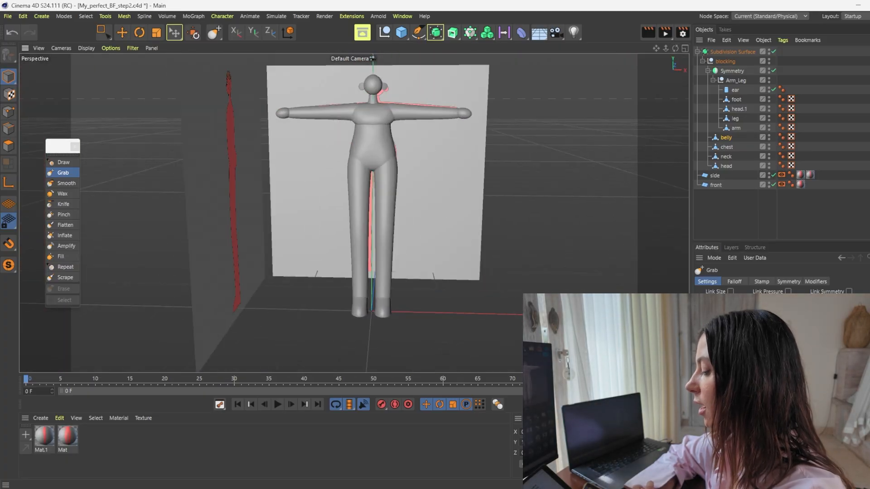